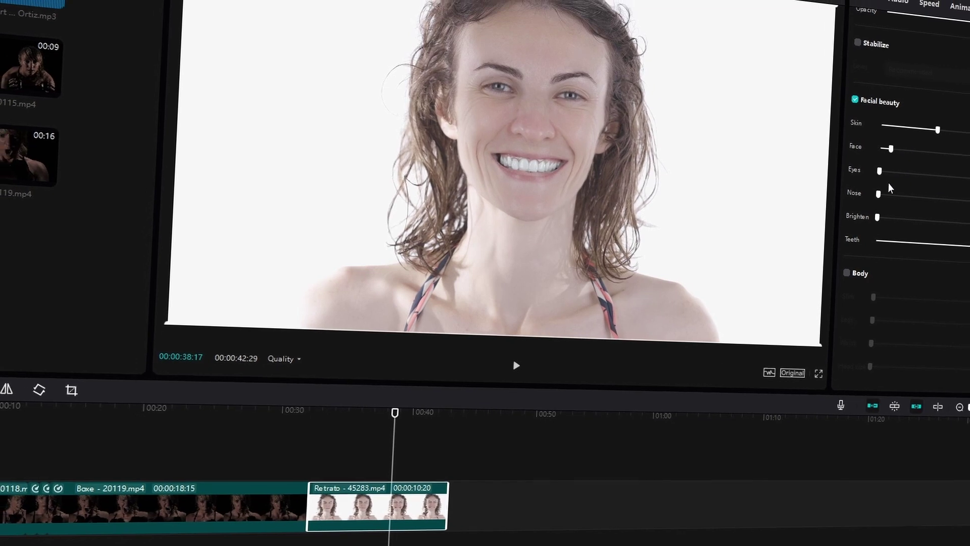
Raise the Face amount under Facial beauty to about the middle of its range for the Retrato - 45283.mp4 clip and play the result
{"action": "left_click", "coordinate": [887, 148]}
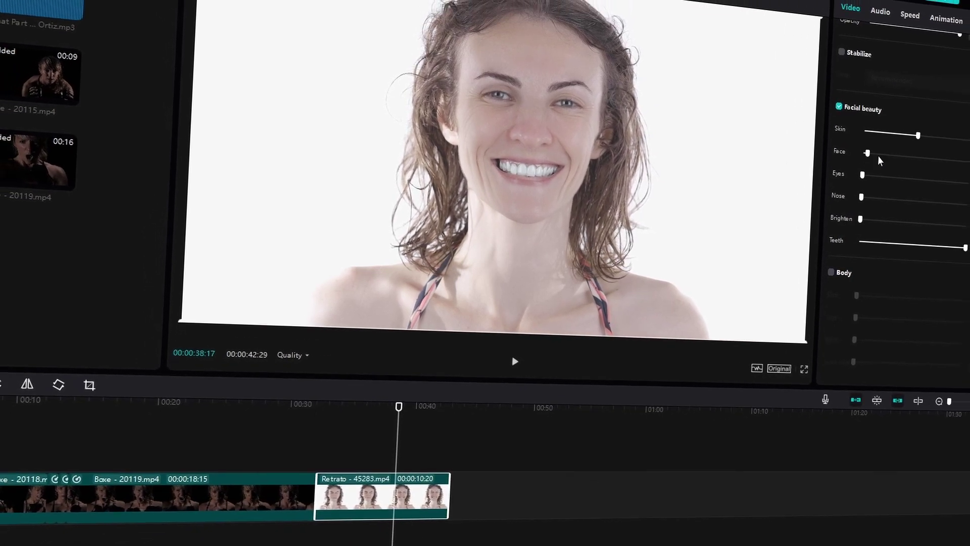
{"action": "mouse_move", "coordinate": [878, 156]}
{"action": "left_mouse_down"}
{"action": "mouse_move", "coordinate": [919, 165]}
{"action": "mouse_move", "coordinate": [885, 162]}
{"action": "left_mouse_up"}
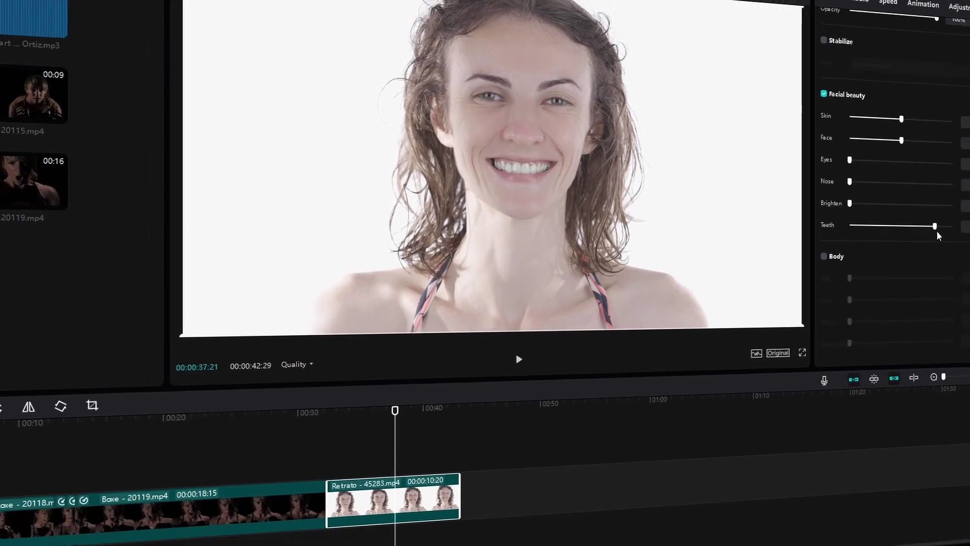
{"action": "left_click", "coordinate": [834, 89]}
{"action": "left_click", "coordinate": [905, 78]}
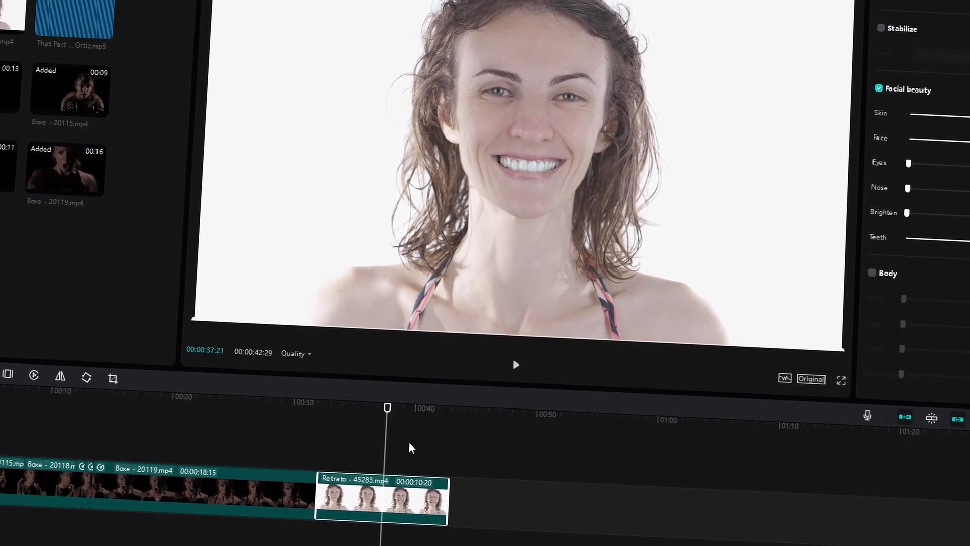
{"action": "left_click", "coordinate": [329, 411]}
{"action": "key", "text": "space"}
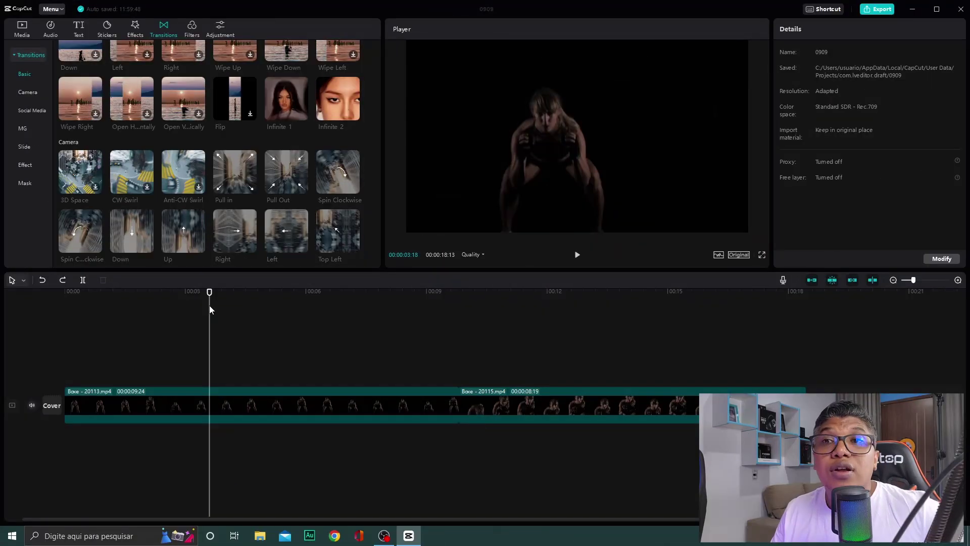
Examine Boxe - 20113.mp4 and its junction with Boxe - 20115.mp4 to find a suitable cut point
{"action": "left_click", "coordinate": [215, 336]}
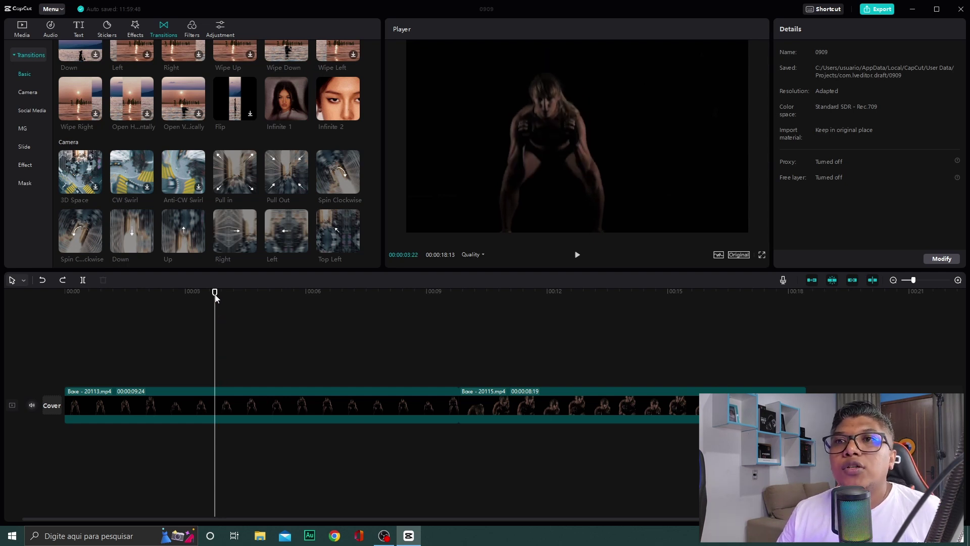
{"action": "left_click", "coordinate": [34, 315]}
{"action": "left_click", "coordinate": [118, 395]}
{"action": "left_click", "coordinate": [85, 308]}
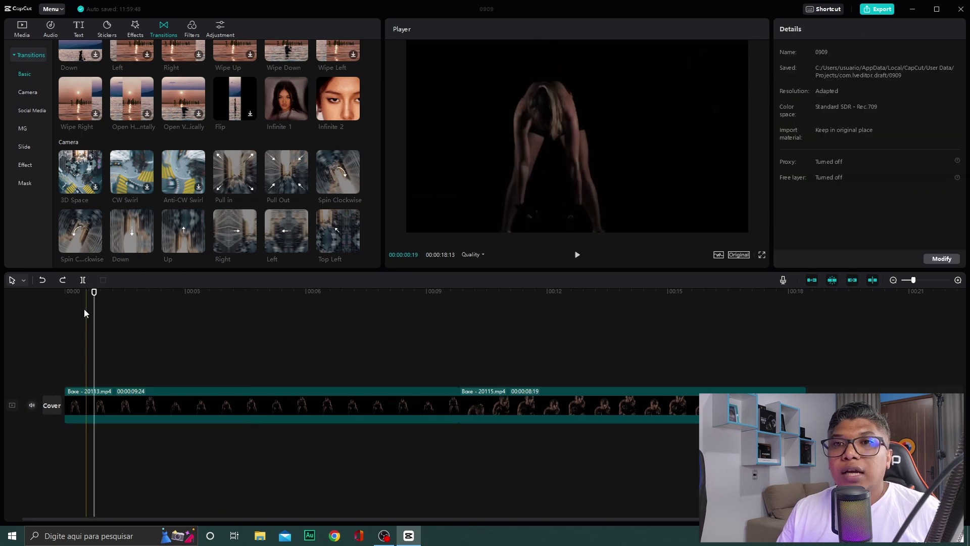
{"action": "left_click", "coordinate": [299, 318]}
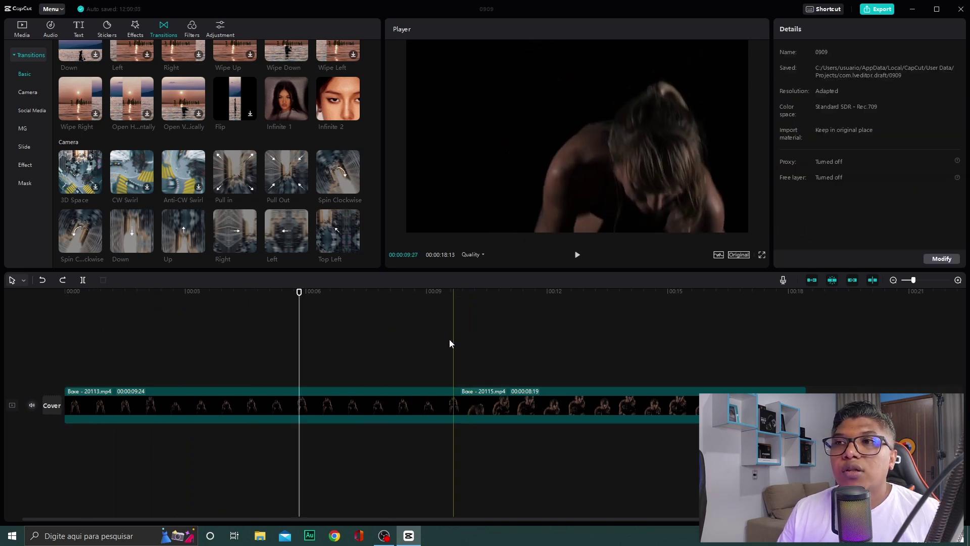
{"action": "left_click", "coordinate": [221, 331]}
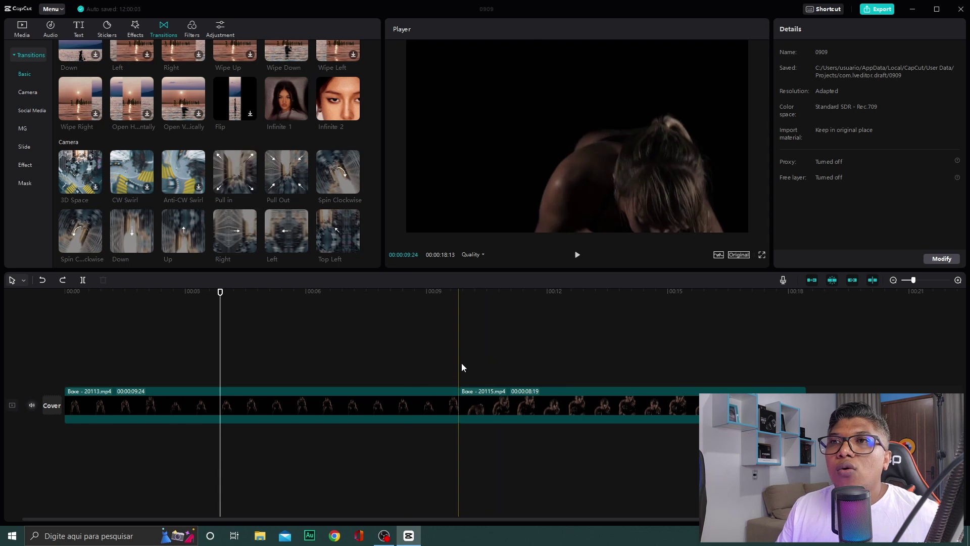
{"action": "left_click", "coordinate": [280, 413]}
{"action": "left_click", "coordinate": [307, 338]}
{"action": "left_click", "coordinate": [197, 319]}
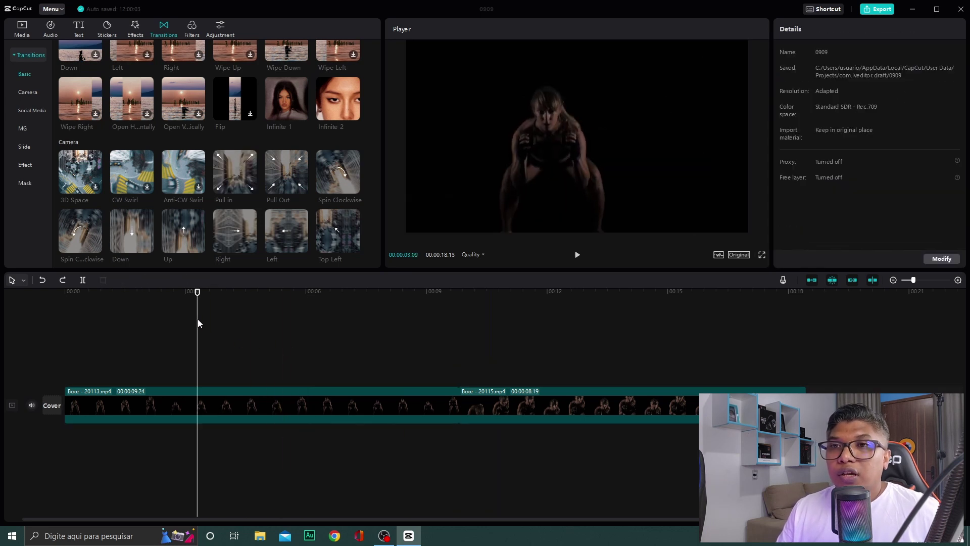
Split Boxe - 20113.mp4 at about 00:00:03:12 and delete the part after the cut
{"action": "key", "text": "space"}
{"action": "left_click", "coordinate": [157, 324]}
{"action": "left_click", "coordinate": [107, 319]}
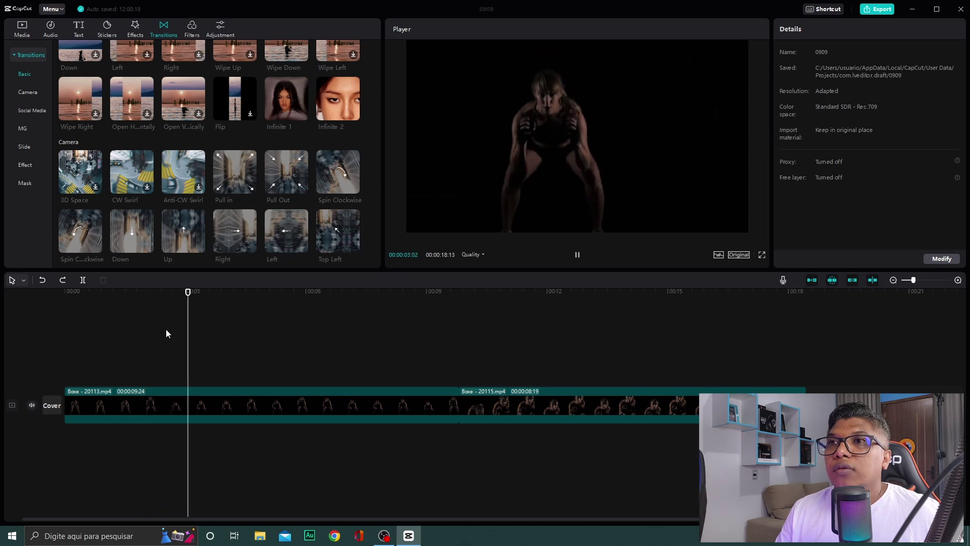
{"action": "key", "text": "space"}
{"action": "key", "text": "ctrl+b"}
{"action": "left_click", "coordinate": [240, 409]}
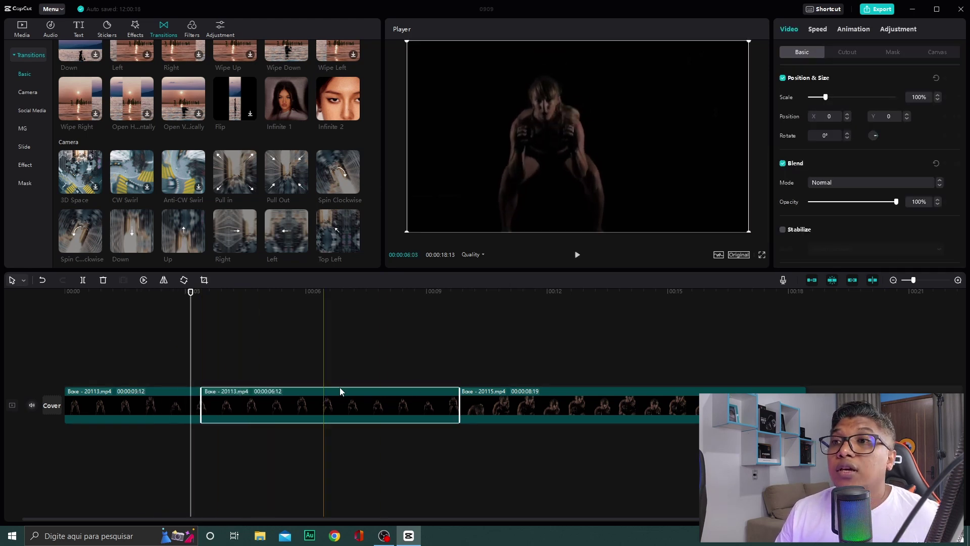
{"action": "key", "text": "Delete"}
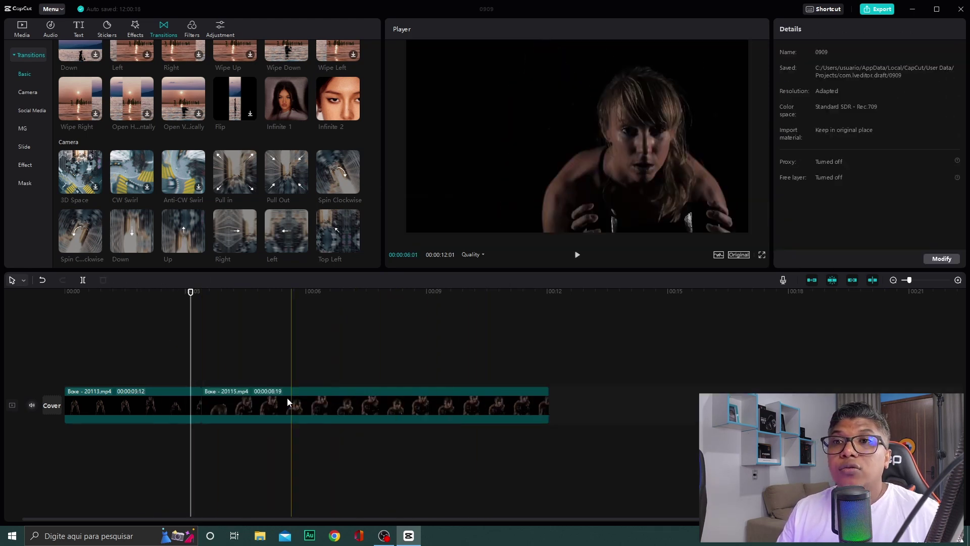
Split Boxe - 20115.mp4 at 00:00:05:02 and delete the part before the cut
{"action": "key", "text": "space"}
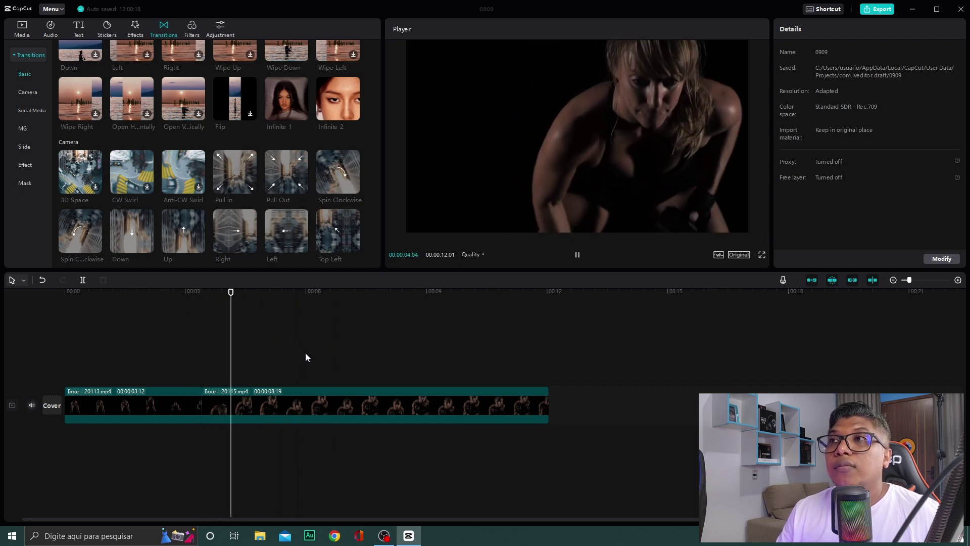
{"action": "left_click", "coordinate": [154, 337]}
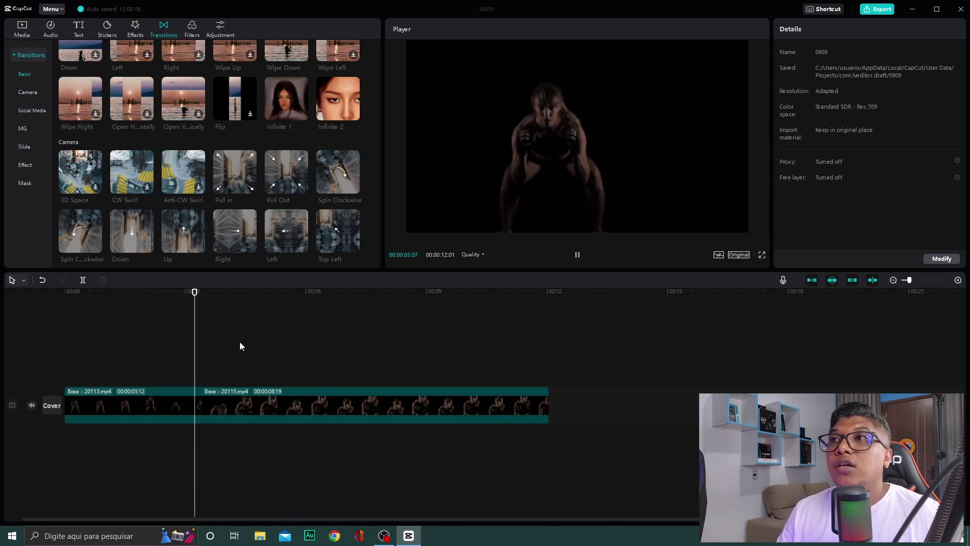
{"action": "key", "text": "space"}
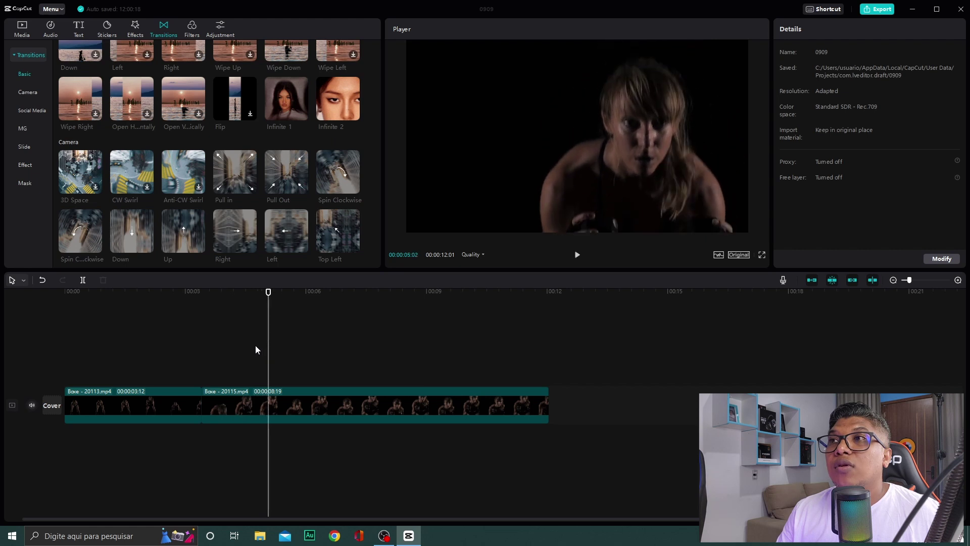
{"action": "left_click", "coordinate": [269, 390]}
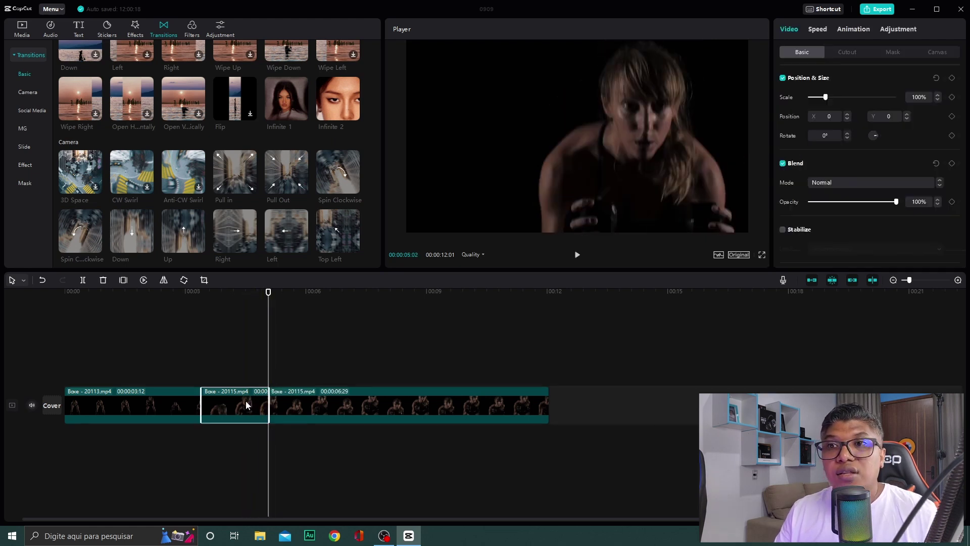
{"action": "key", "text": "ctrl+z"}
Play and step through the cut between Boxe - 20113.mp4 and Boxe - 20115.mp4 to check how the movement matches
{"action": "left_click", "coordinate": [188, 335]}
{"action": "key", "text": "space"}
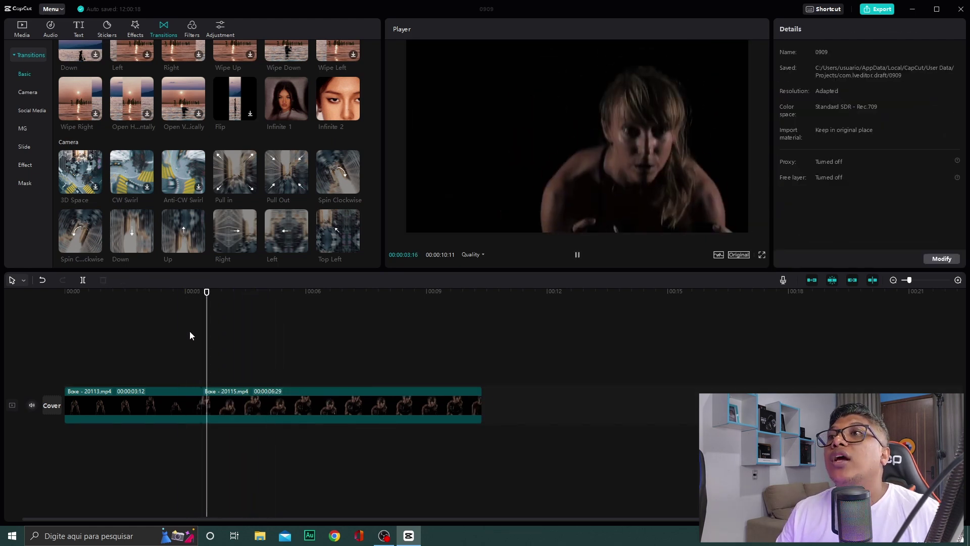
{"action": "left_click", "coordinate": [151, 324]}
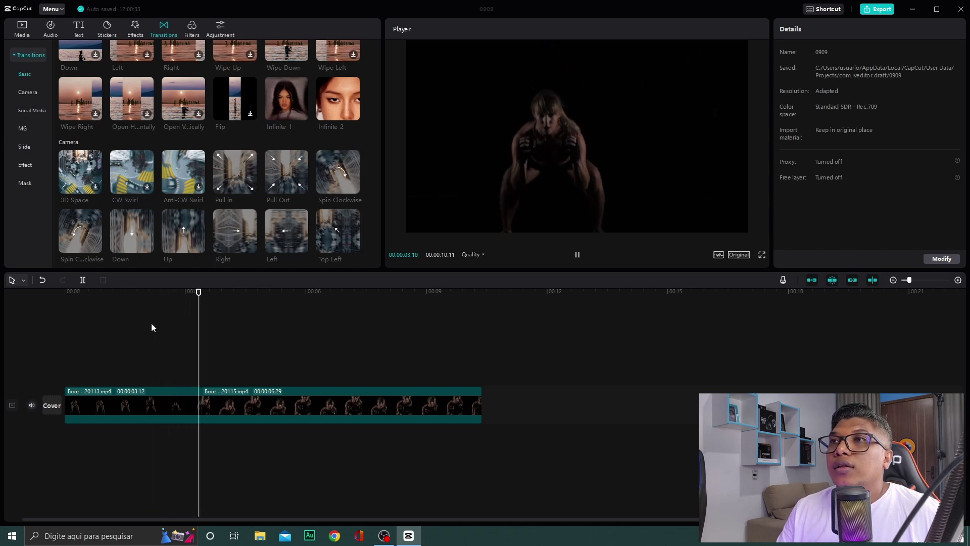
{"action": "key", "text": "space"}
{"action": "left_click", "coordinate": [153, 331]}
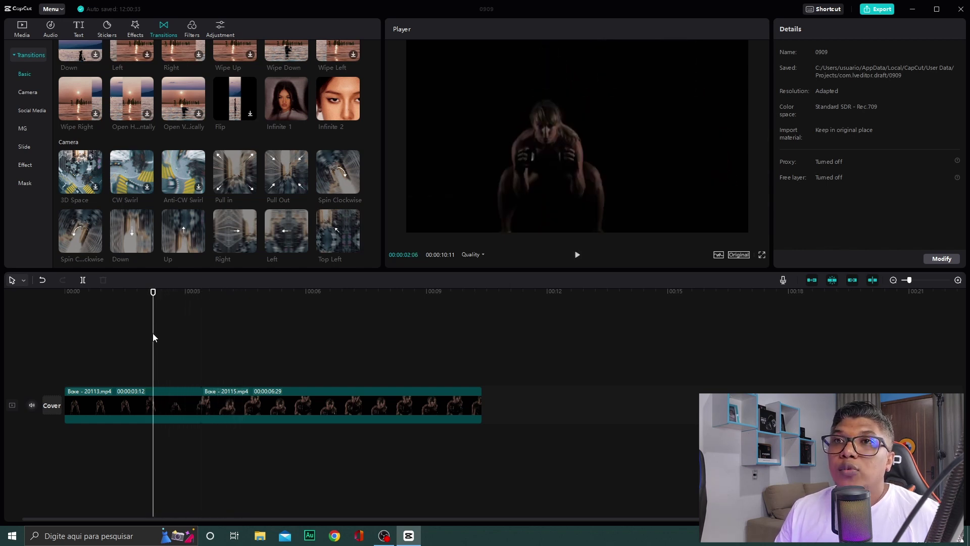
{"action": "left_click", "coordinate": [189, 363]}
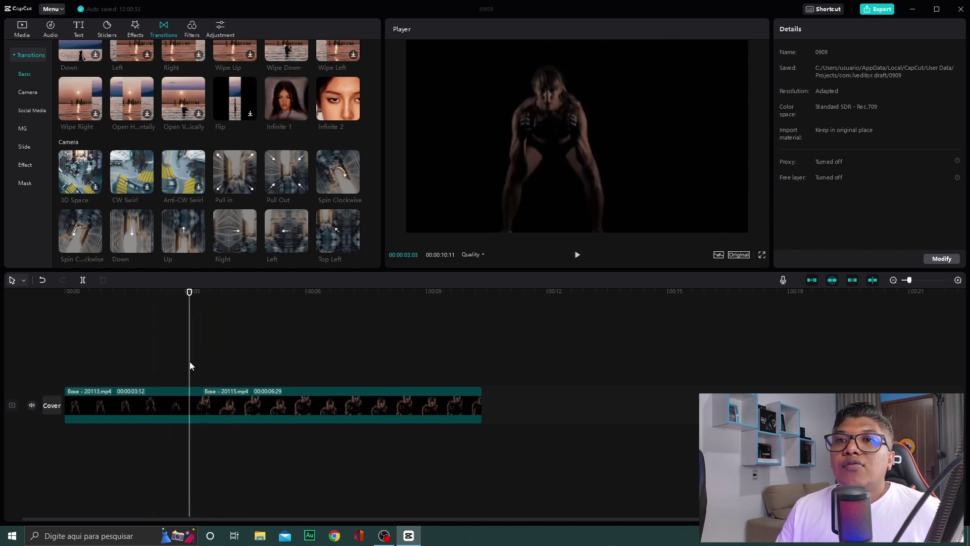
{"action": "left_click", "coordinate": [191, 363]}
{"action": "left_click", "coordinate": [217, 364]}
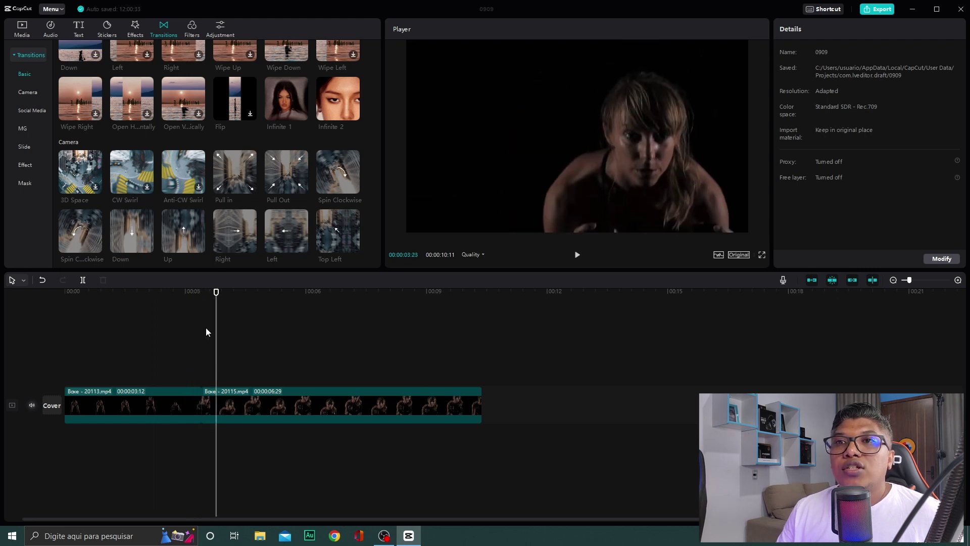
{"action": "left_click", "coordinate": [181, 344]}
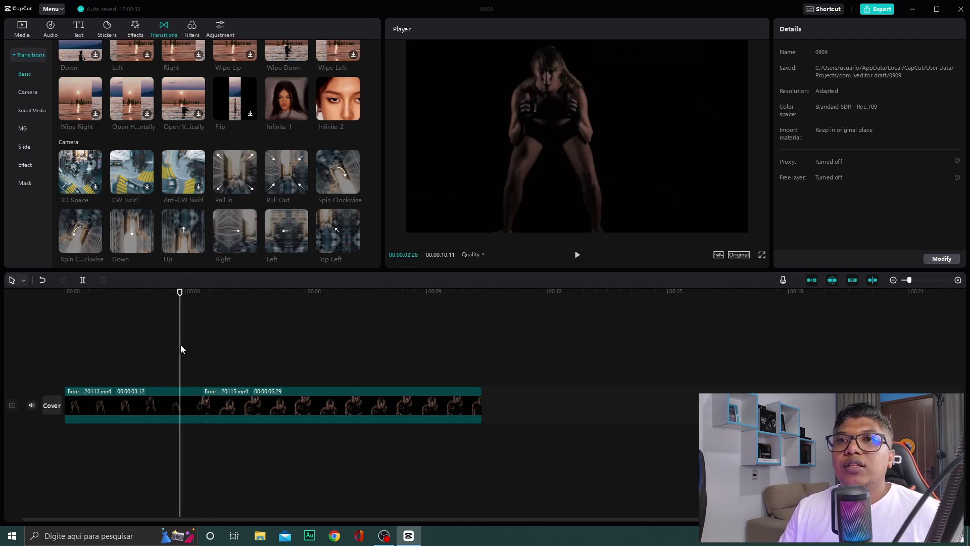
{"action": "key", "text": "space"}
Add the Blurred highlight transition from the Basic category between Boxe - 20113.mp4 and Boxe - 20115.mp4
{"action": "scroll", "coordinate": [223, 187], "scroll_direction": "up", "scroll_amount": 5}
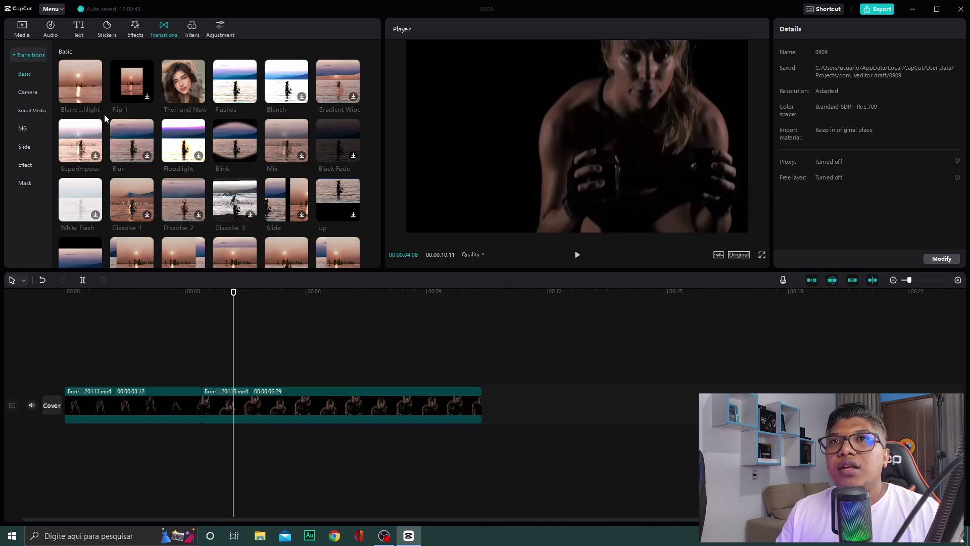
{"action": "left_click_drag", "start_coordinate": [83, 81], "coordinate": [215, 419]}
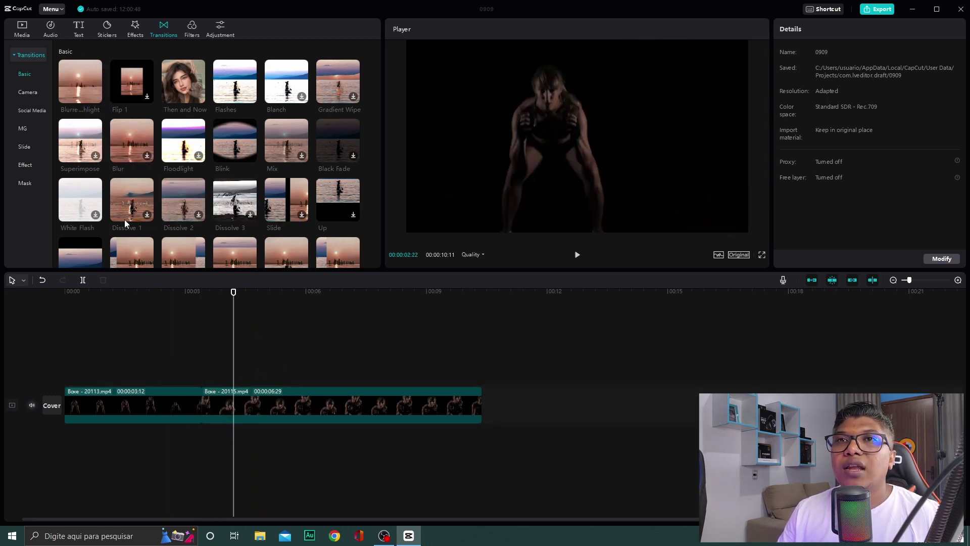
{"action": "left_click_drag", "start_coordinate": [191, 423], "coordinate": [192, 421]}
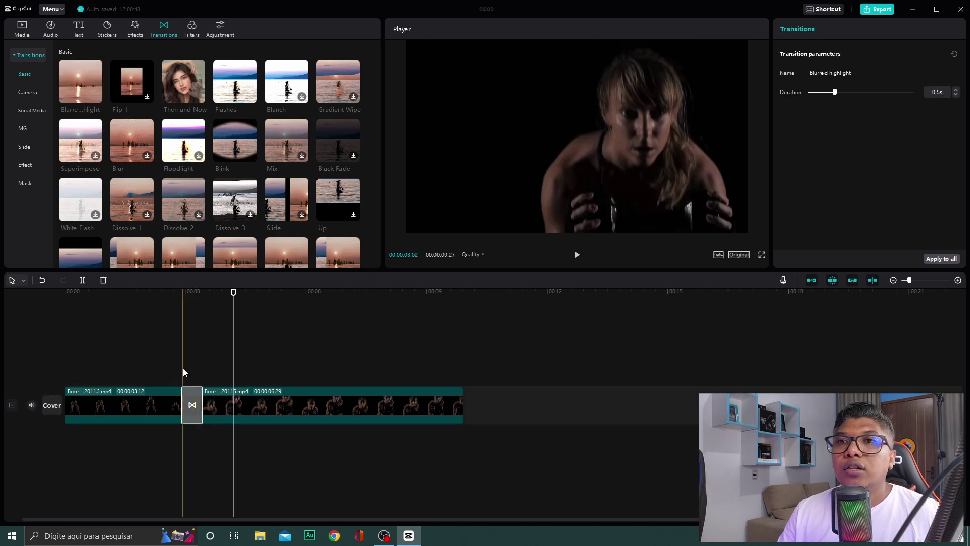
Play the sequence repeatedly across the Blurred highlight transition and on into Boxe - 20115.mp4 to check how the clips blend
{"action": "left_click", "coordinate": [168, 319]}
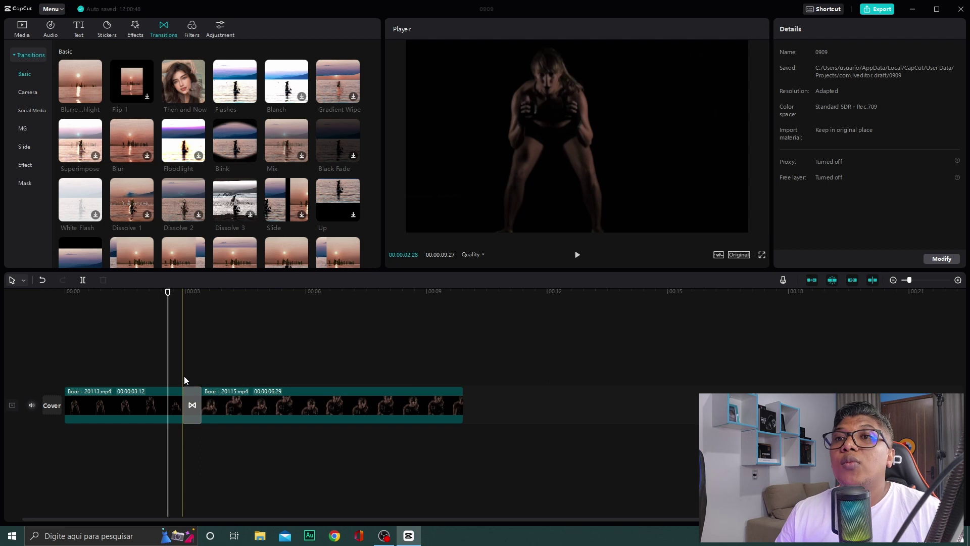
{"action": "left_click", "coordinate": [148, 358]}
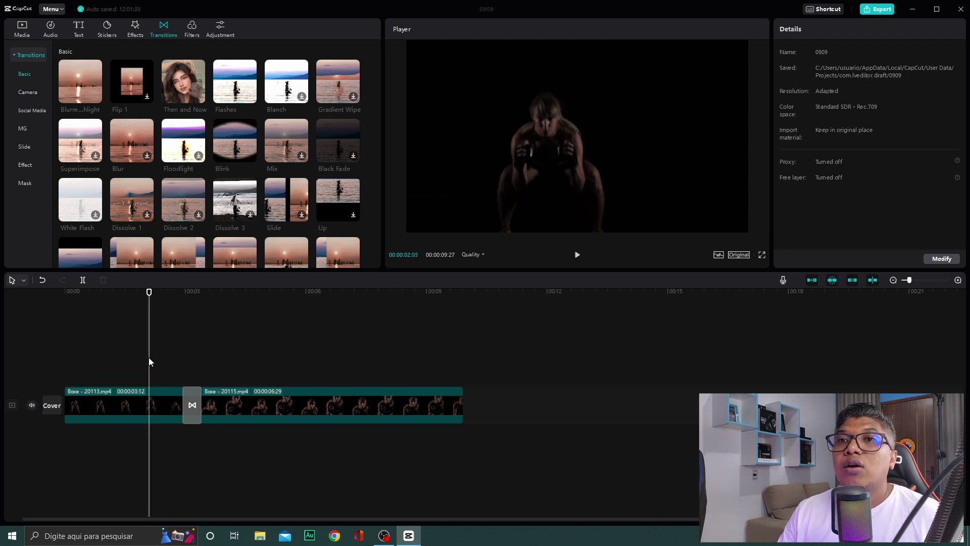
{"action": "key", "text": "space"}
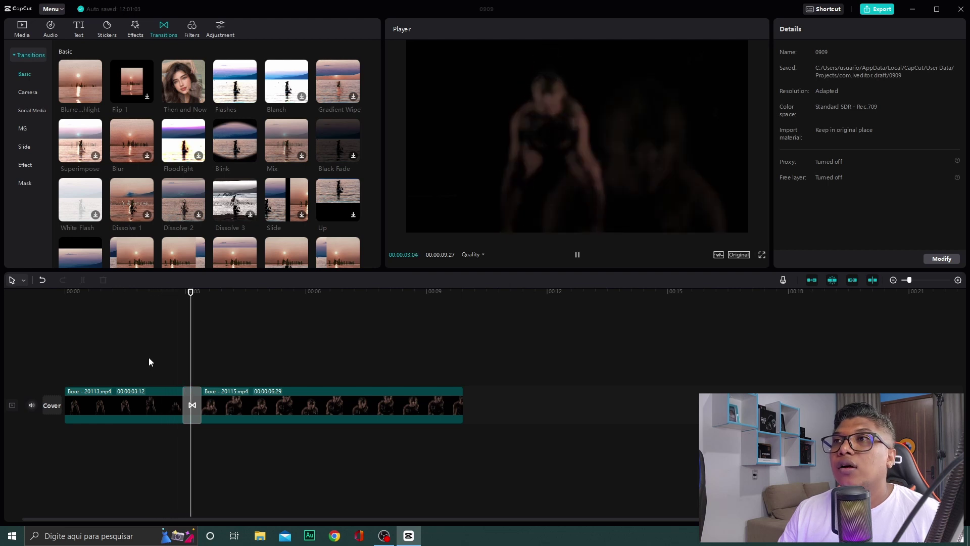
{"action": "left_click", "coordinate": [149, 357]}
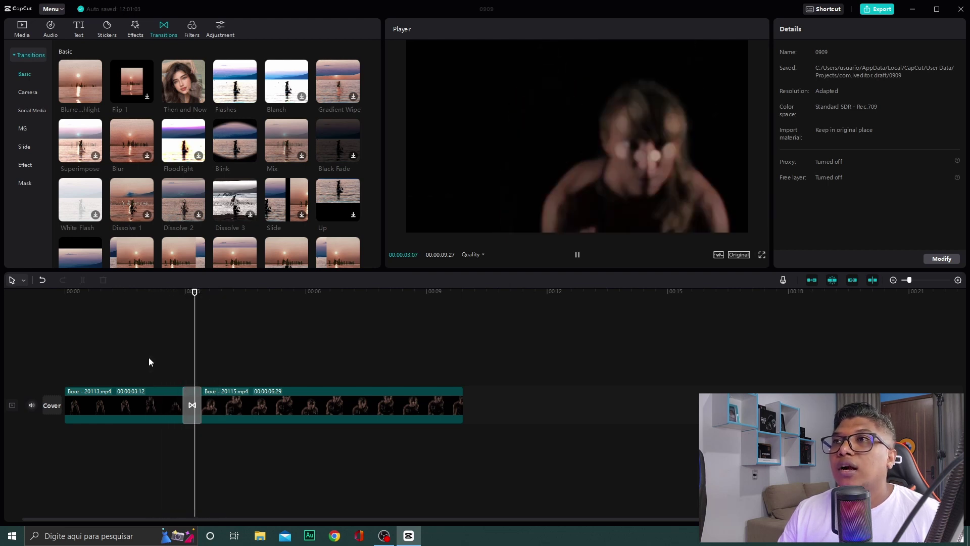
{"action": "left_click", "coordinate": [149, 357]}
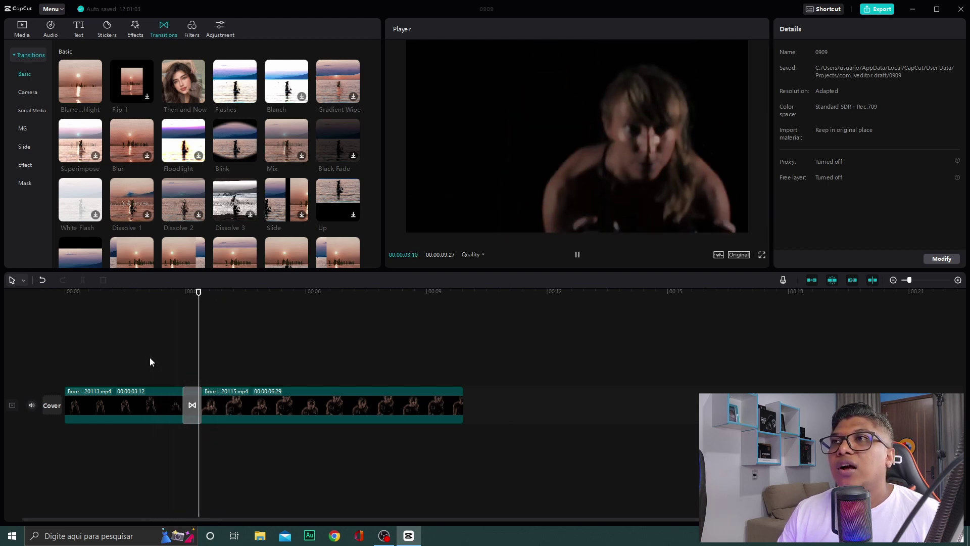
{"action": "left_click", "coordinate": [150, 357]}
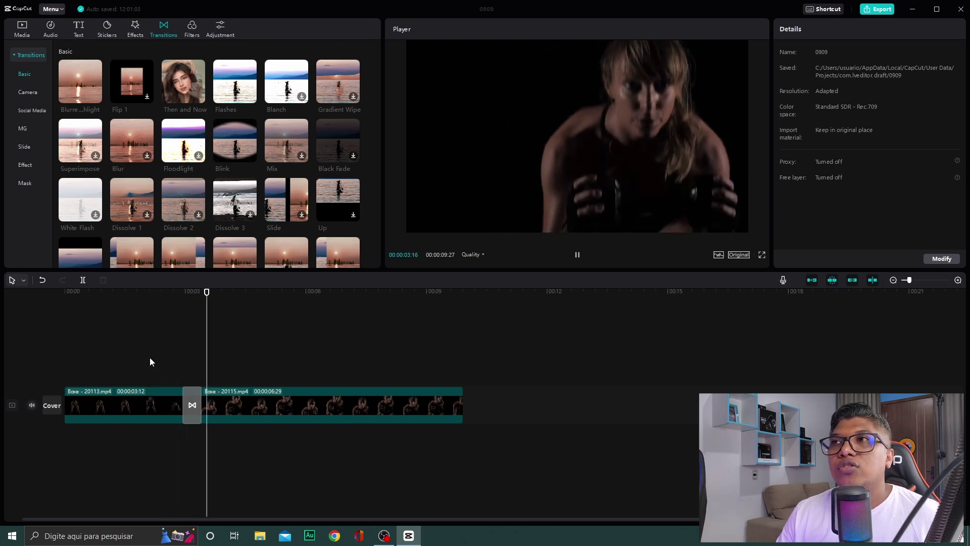
{"action": "key", "text": "space"}
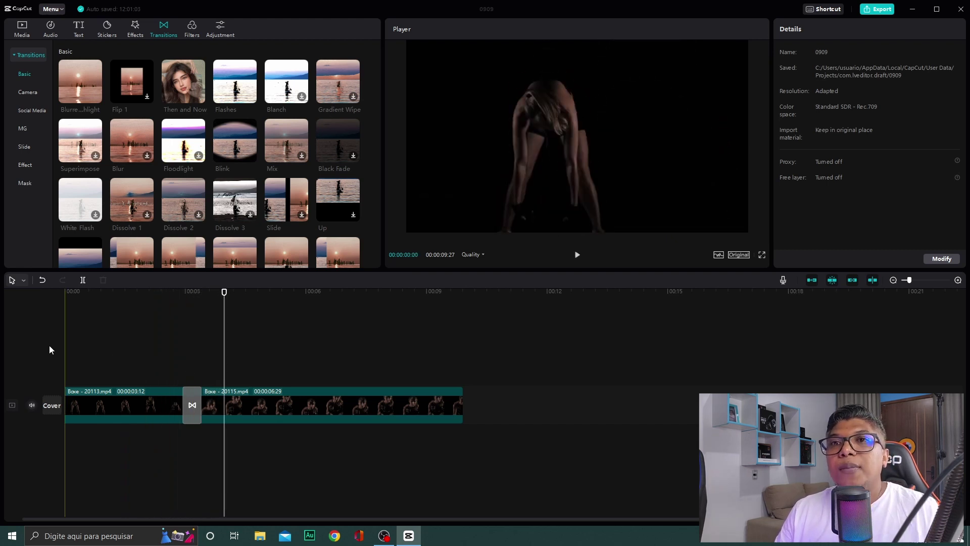
{"action": "key", "text": "space"}
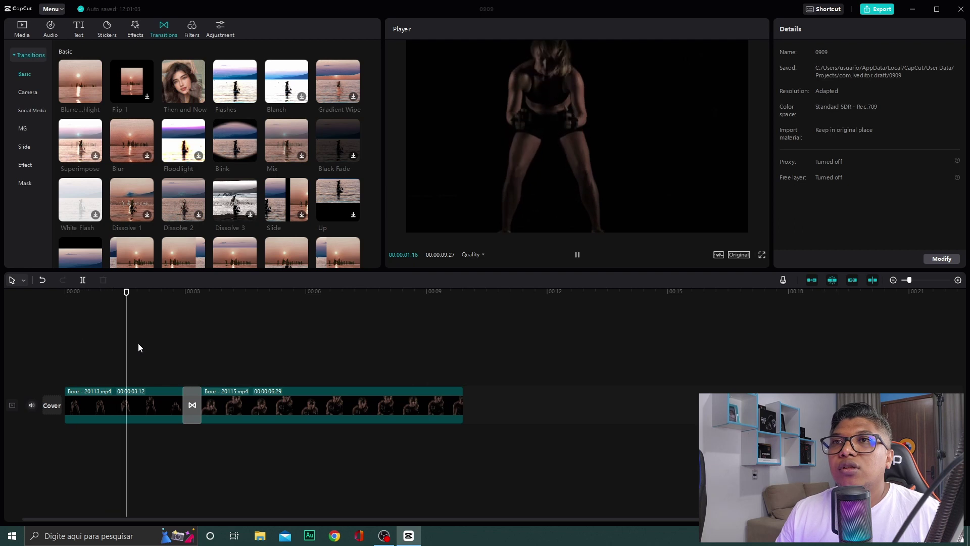
{"action": "key", "text": "space"}
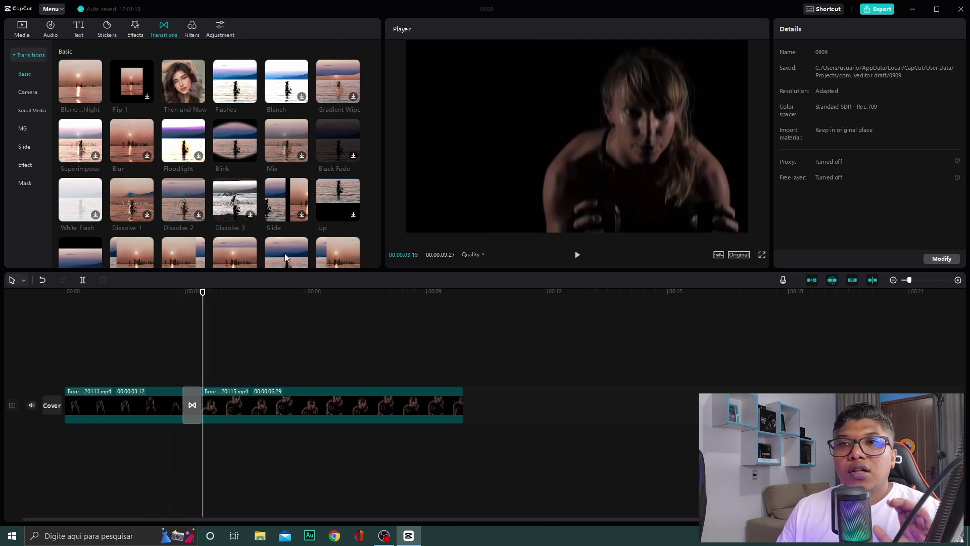
{"action": "key", "text": "space"}
{"action": "left_click", "coordinate": [272, 378]}
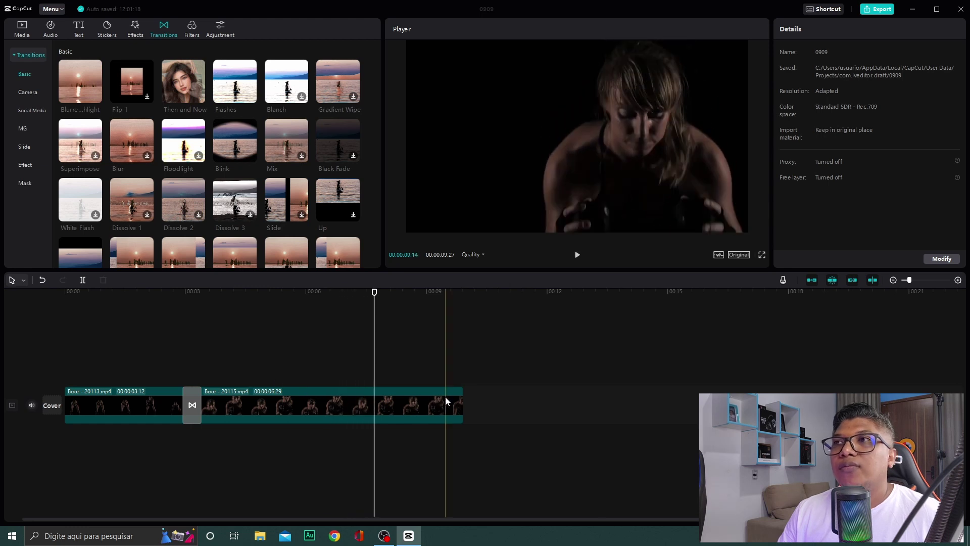
Preview Boxe - 20115.mp4, Boxe - 20118.mp4 and Boxe - 20119.mp4 in the local media library to compare their movements
{"action": "key", "text": "space"}
{"action": "left_click", "coordinate": [29, 26]}
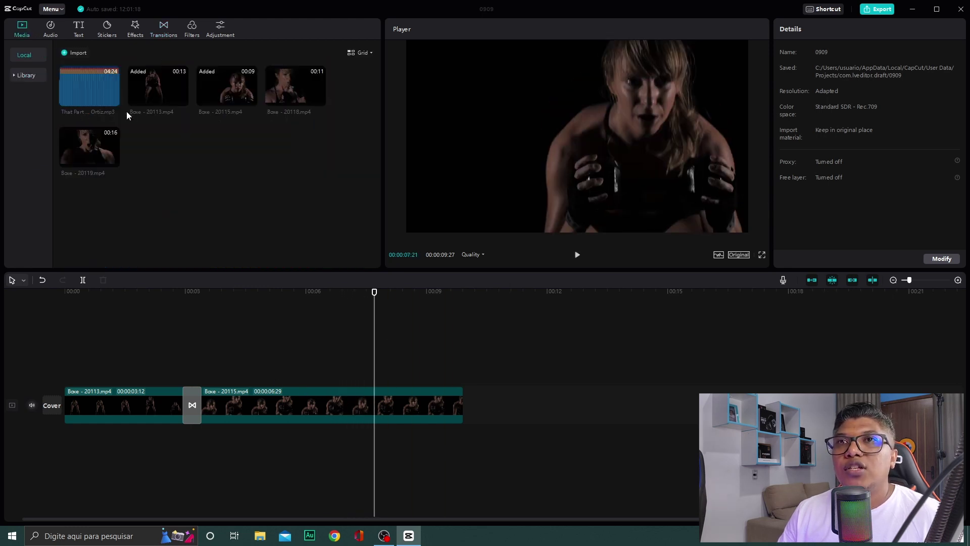
{"action": "left_click", "coordinate": [167, 91]}
{"action": "left_click", "coordinate": [223, 85]}
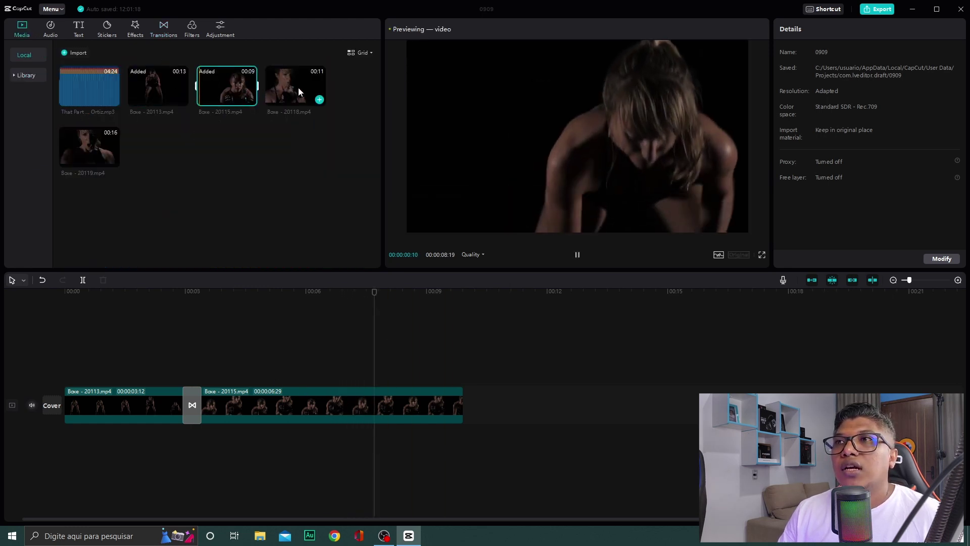
{"action": "left_click", "coordinate": [298, 87]}
{"action": "left_click", "coordinate": [235, 100]}
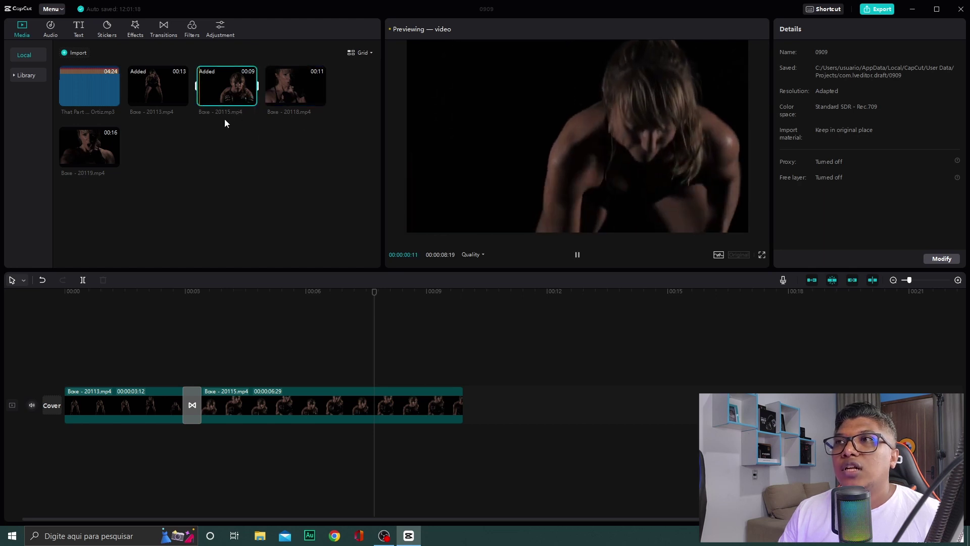
{"action": "left_click", "coordinate": [109, 144]}
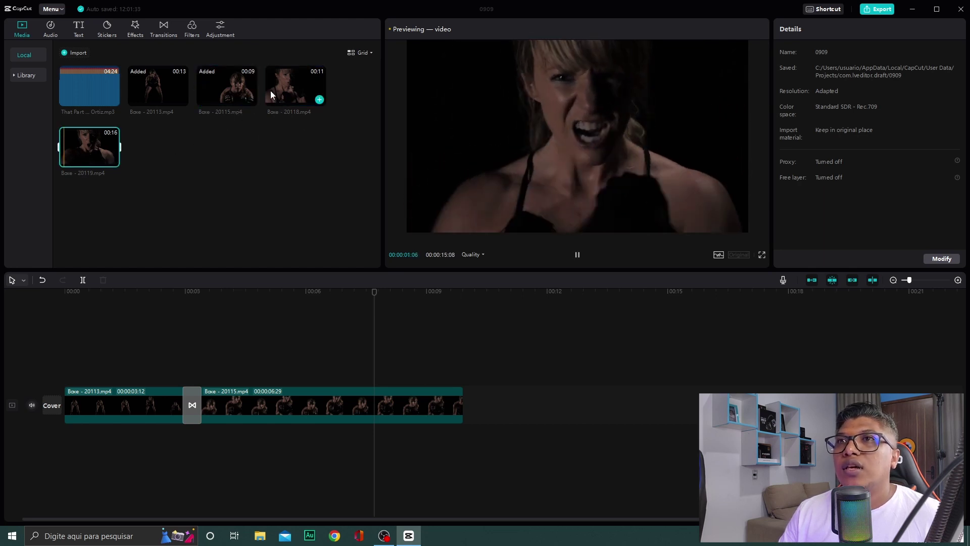
{"action": "left_click", "coordinate": [271, 90]}
{"action": "left_click", "coordinate": [99, 151]}
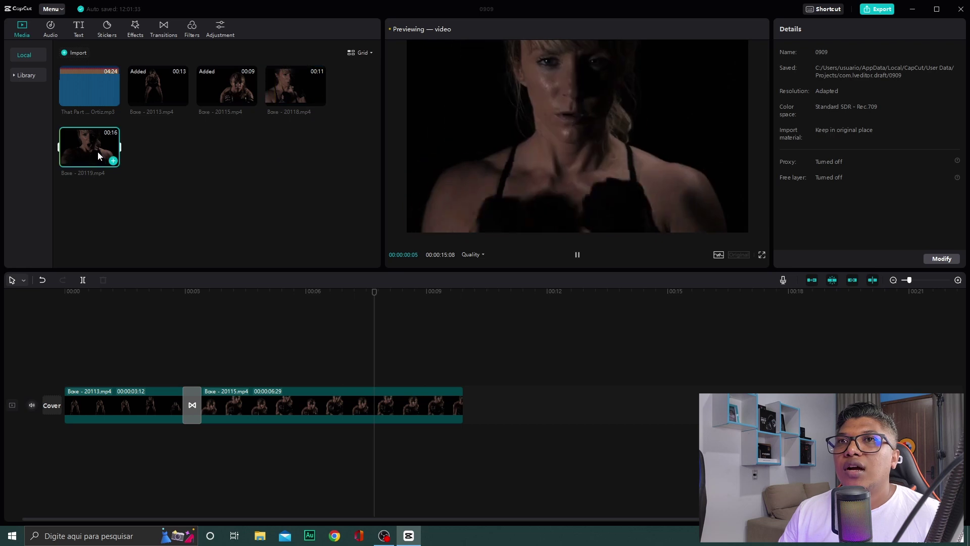
Add Boxe - 20118.mp4 and Boxe - 20119.mp4 to the timeline, in that order, directly after Boxe - 20115.mp4
{"action": "left_click", "coordinate": [292, 83]}
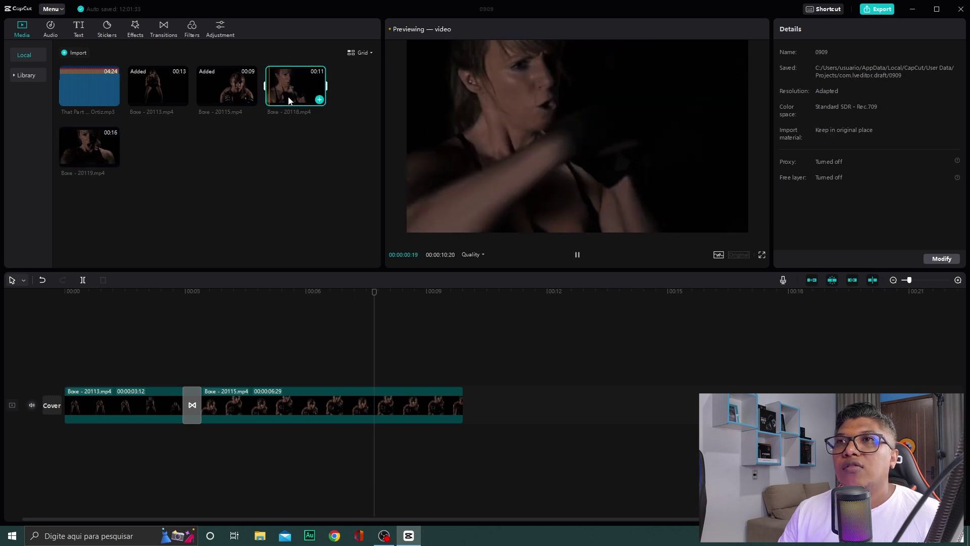
{"action": "left_click_drag", "start_coordinate": [293, 85], "coordinate": [466, 412]}
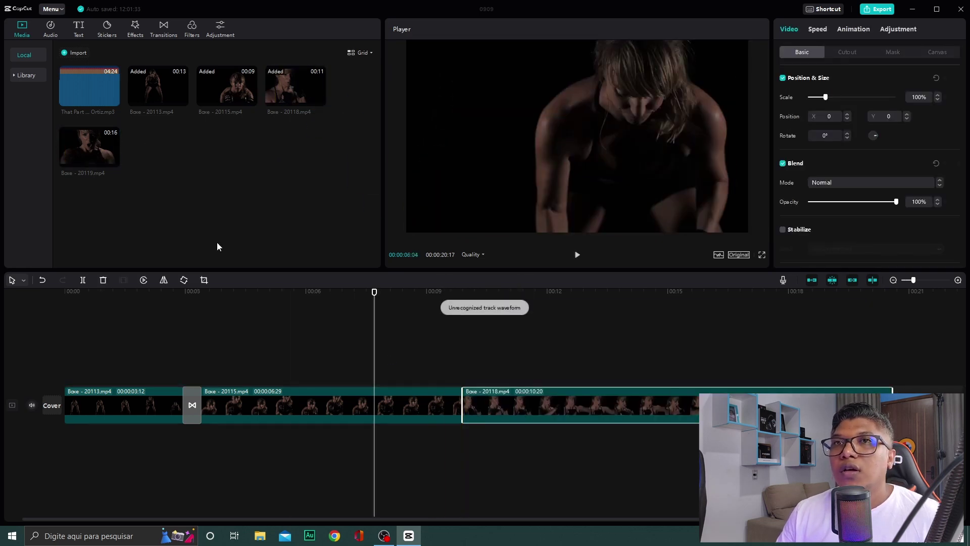
{"action": "left_click_drag", "start_coordinate": [98, 155], "coordinate": [910, 399]}
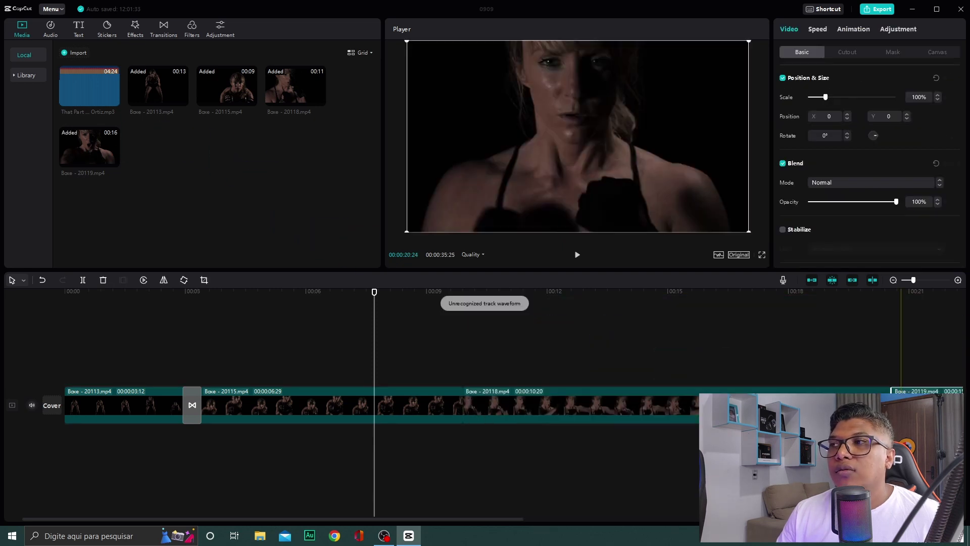
Play the end of Boxe - 20115.mp4 to find the movement and split the clip at about 8 seconds on the timeline
{"action": "left_click", "coordinate": [408, 308]}
{"action": "key", "text": "space"}
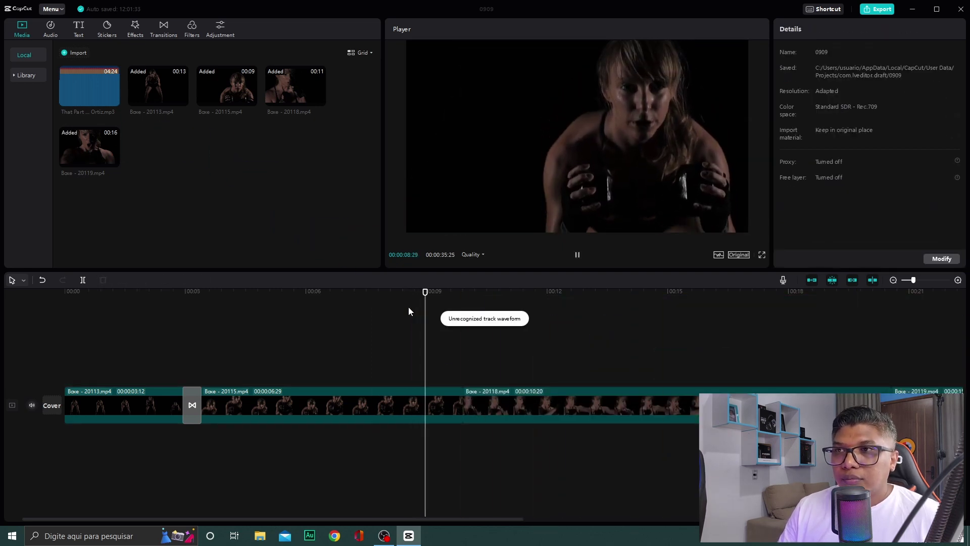
{"action": "left_click", "coordinate": [430, 327]}
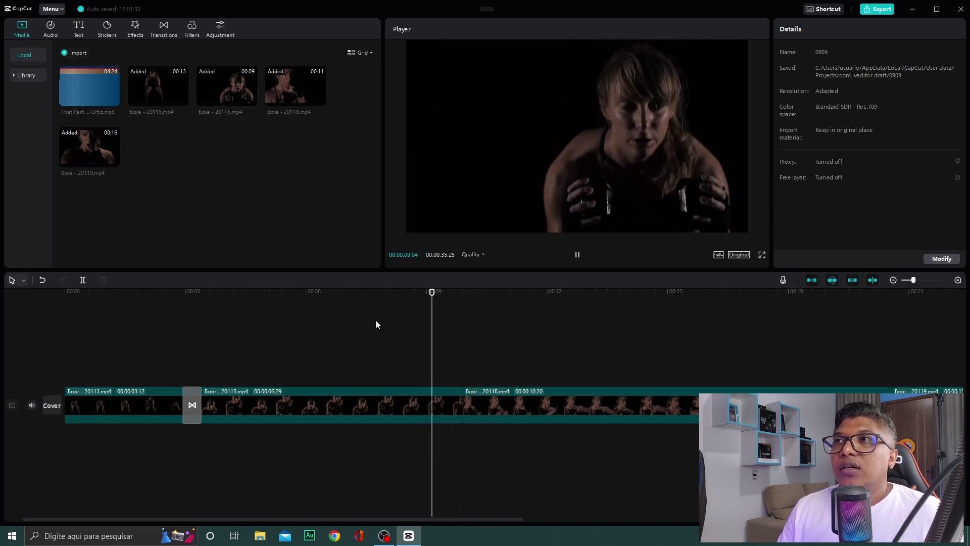
{"action": "left_click", "coordinate": [352, 313]}
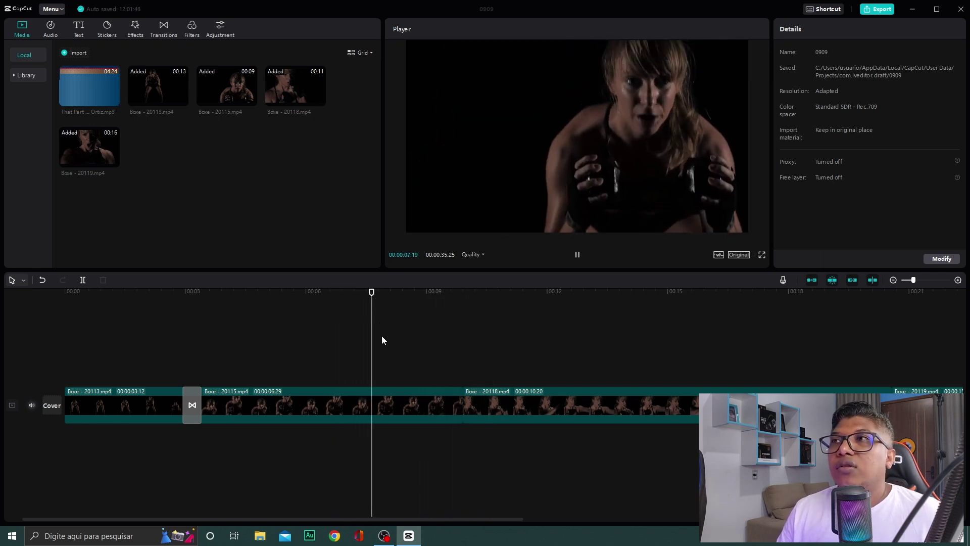
{"action": "key", "text": "space"}
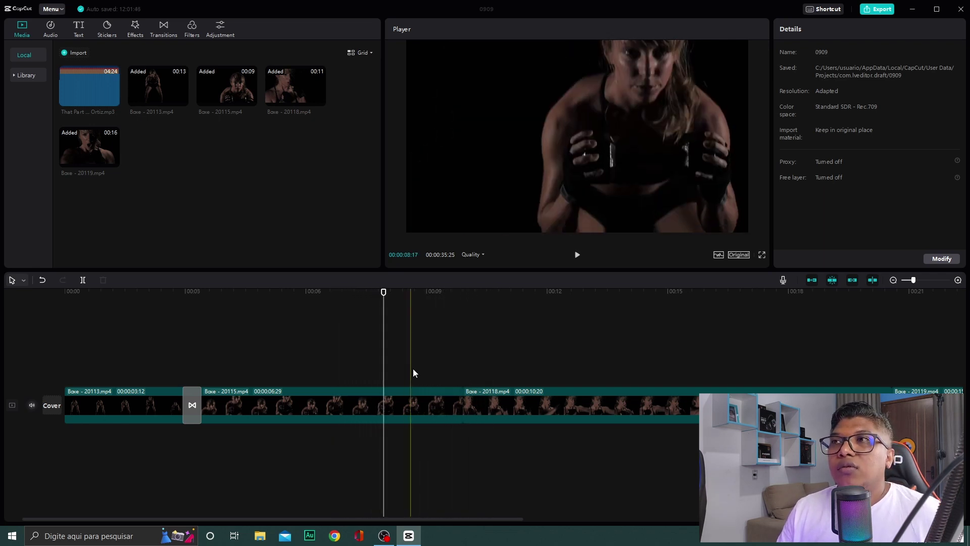
{"action": "left_click", "coordinate": [393, 402]}
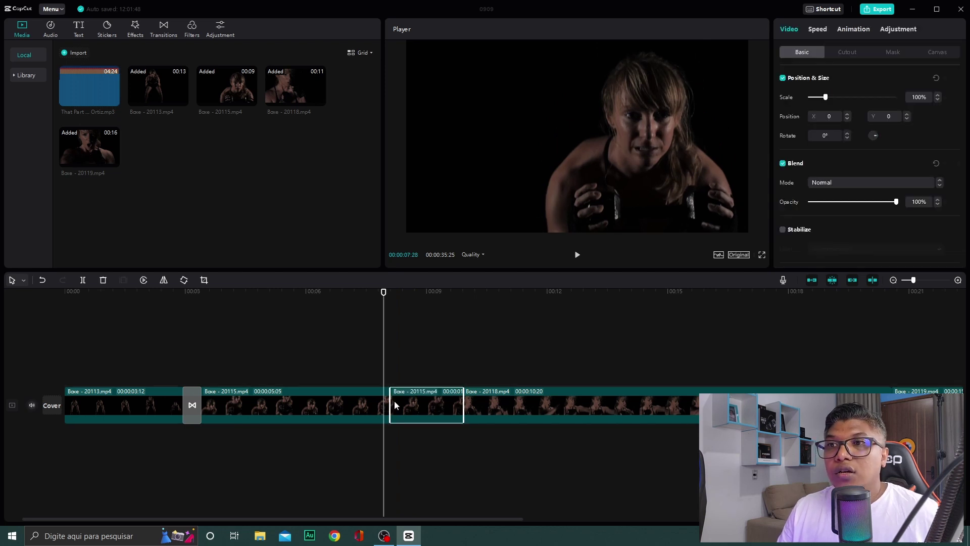
Split the last part of Boxe - 20115.mp4 once more and delete both leftover pieces before Boxe - 20118.mp4
{"action": "left_click", "coordinate": [370, 352]}
{"action": "key", "text": "space"}
{"action": "key", "text": "space"}
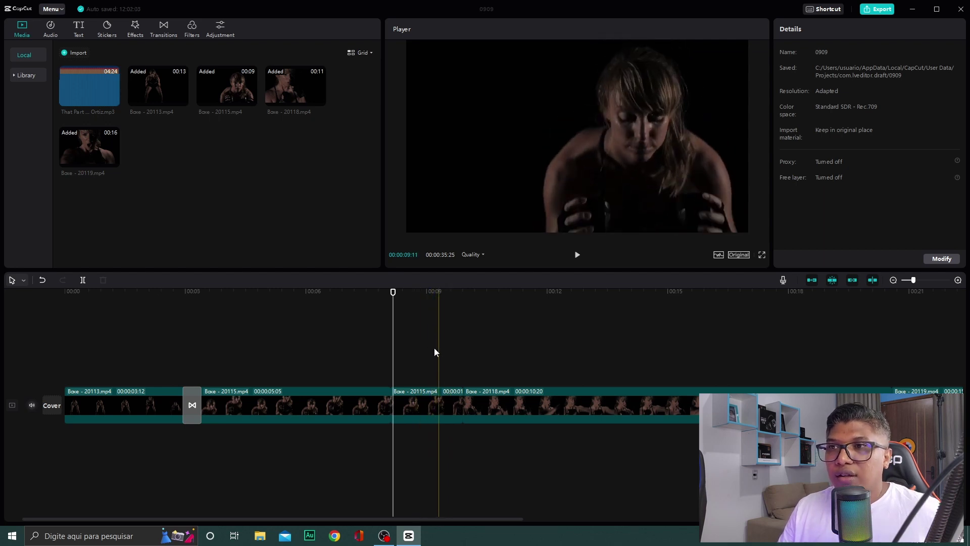
{"action": "key", "text": "ctrl+b"}
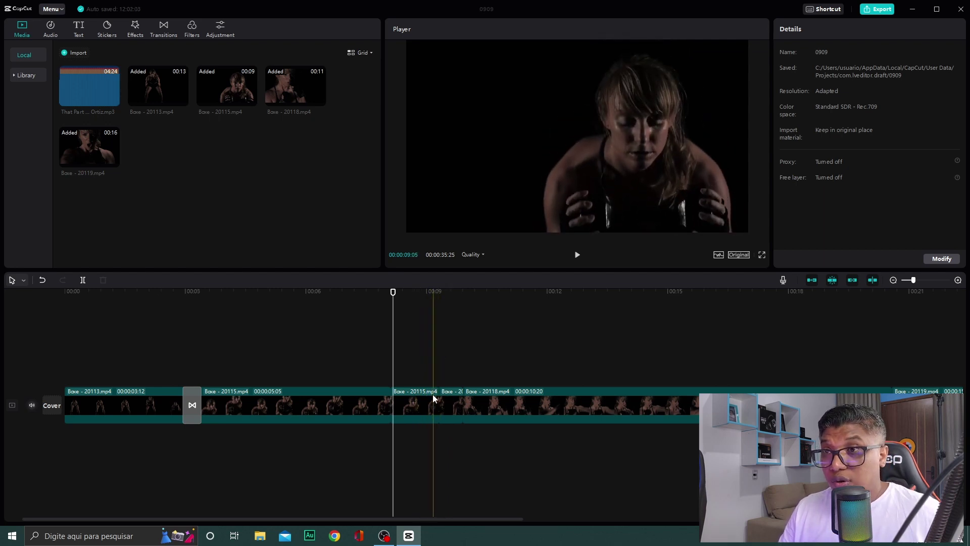
{"action": "left_click", "coordinate": [454, 398]}
{"action": "left_click", "coordinate": [420, 405]}
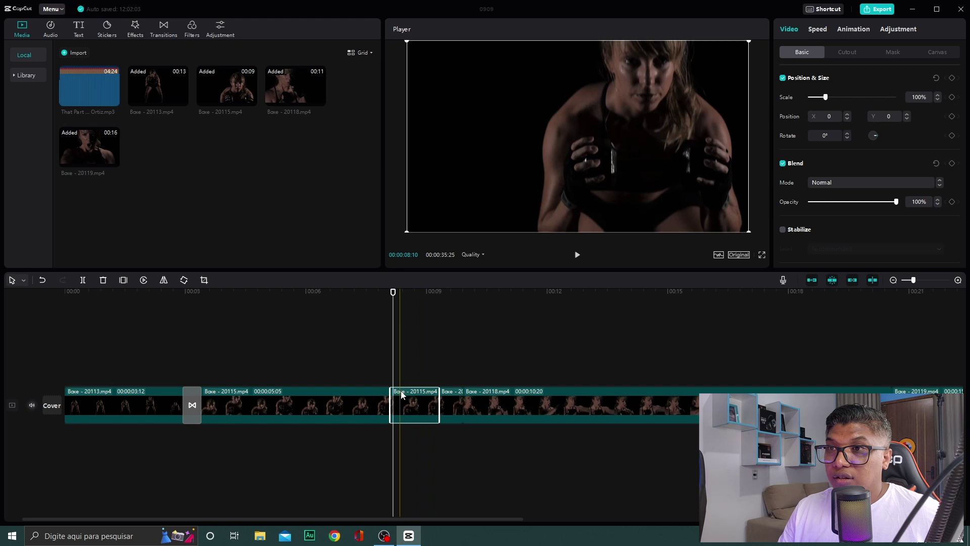
{"action": "left_click", "coordinate": [445, 402]}
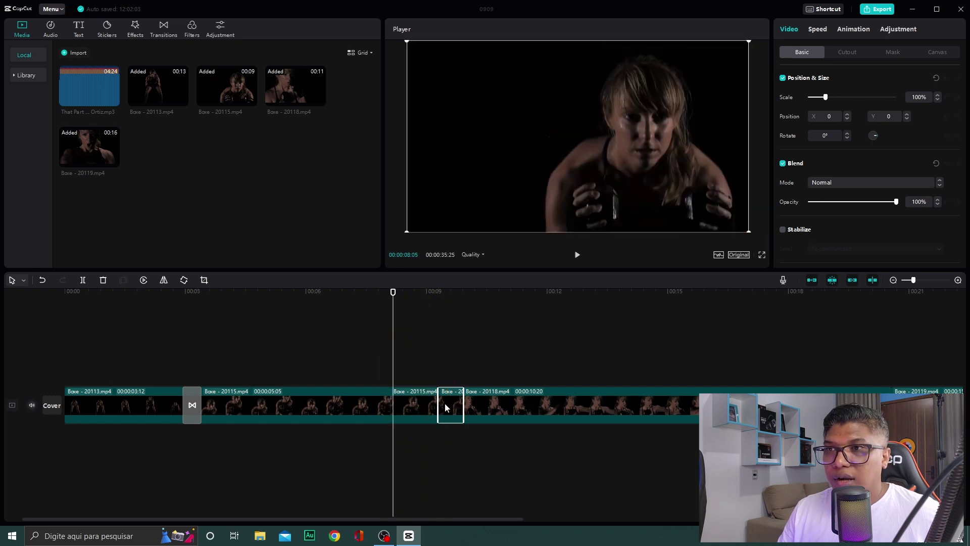
{"action": "left_click", "coordinate": [418, 405], "text": "ctrl"}
{"action": "key", "text": "Delete"}
Play across the cut between Boxe - 20115.mp4 and Boxe - 20118.mp4 to check how the movement continues
{"action": "left_click", "coordinate": [367, 326]}
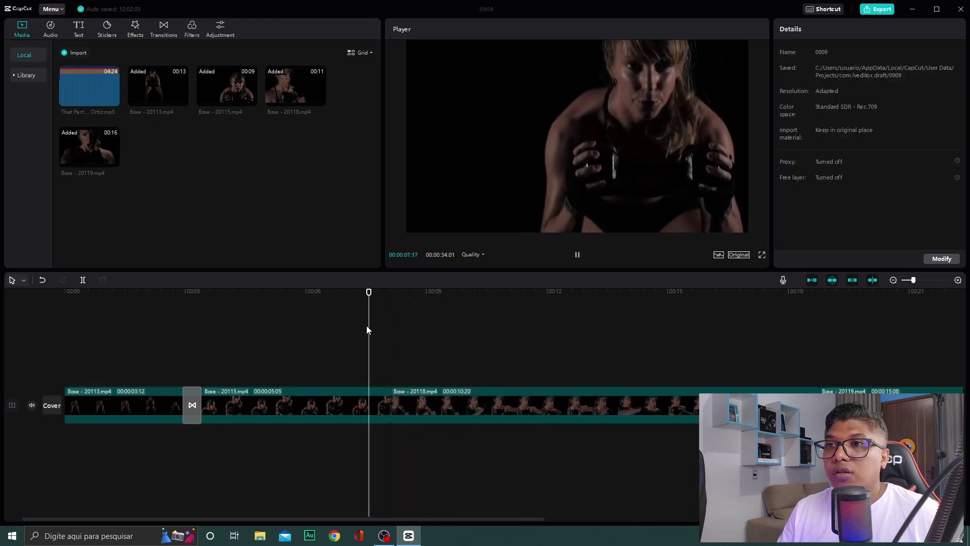
{"action": "key", "text": "space"}
{"action": "left_click", "coordinate": [334, 328]}
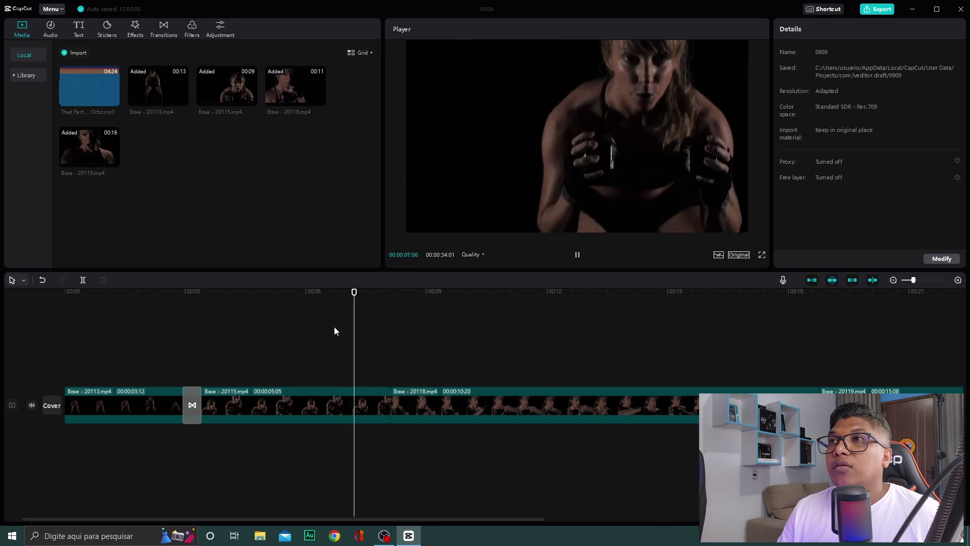
{"action": "key", "text": "space"}
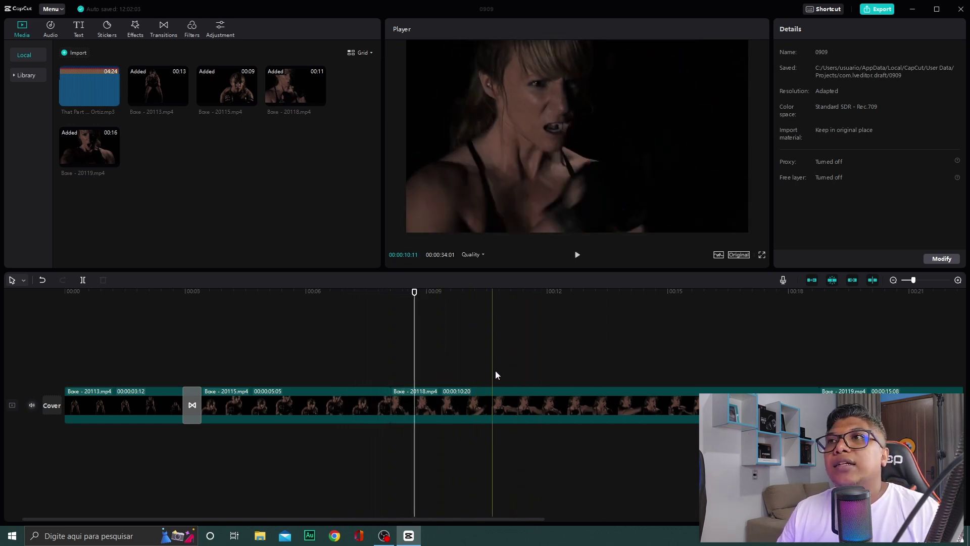
Browse the transitions library from Basic through Camera, Social Media and MG to Slide and return to Basic
{"action": "left_click", "coordinate": [164, 31]}
{"action": "scroll", "coordinate": [226, 183], "scroll_direction": "down", "scroll_amount": 3}
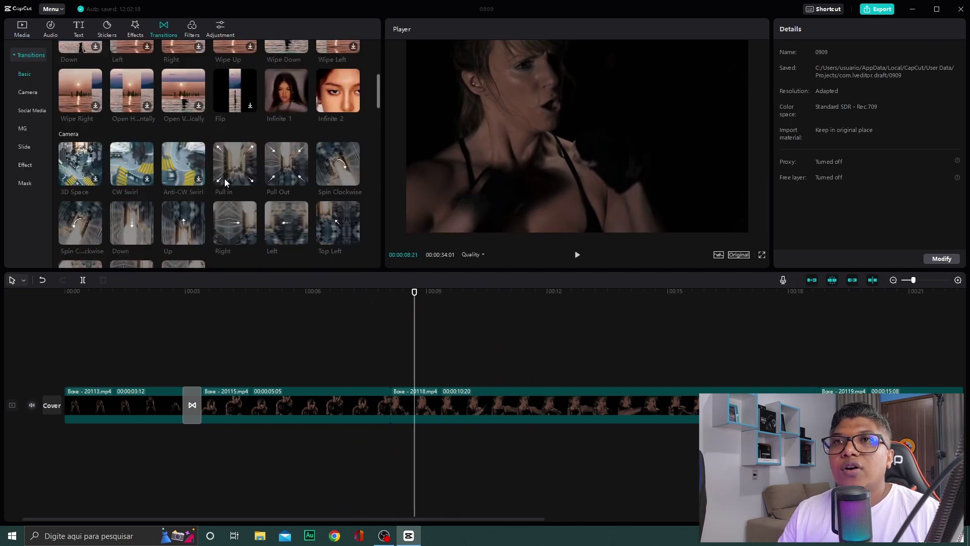
{"action": "scroll", "coordinate": [226, 183], "scroll_direction": "down", "scroll_amount": 5}
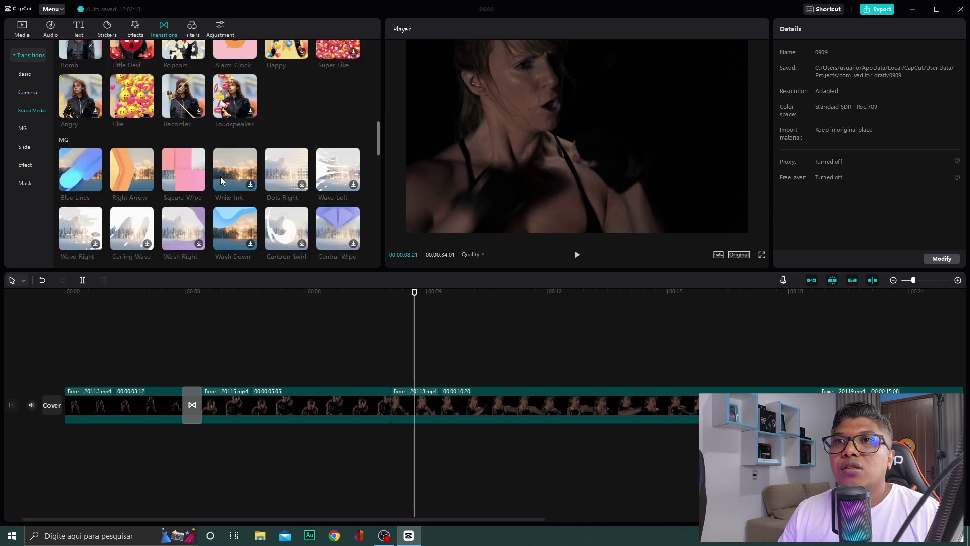
{"action": "scroll", "coordinate": [277, 202], "scroll_direction": "down", "scroll_amount": 2}
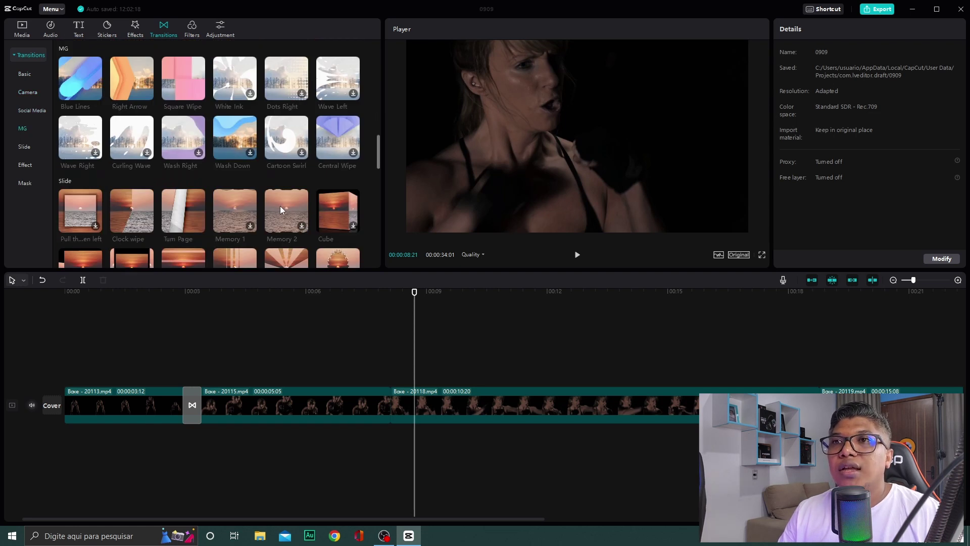
{"action": "scroll", "coordinate": [281, 205], "scroll_direction": "up", "scroll_amount": 10}
{"action": "scroll", "coordinate": [283, 205], "scroll_direction": "up", "scroll_amount": 4}
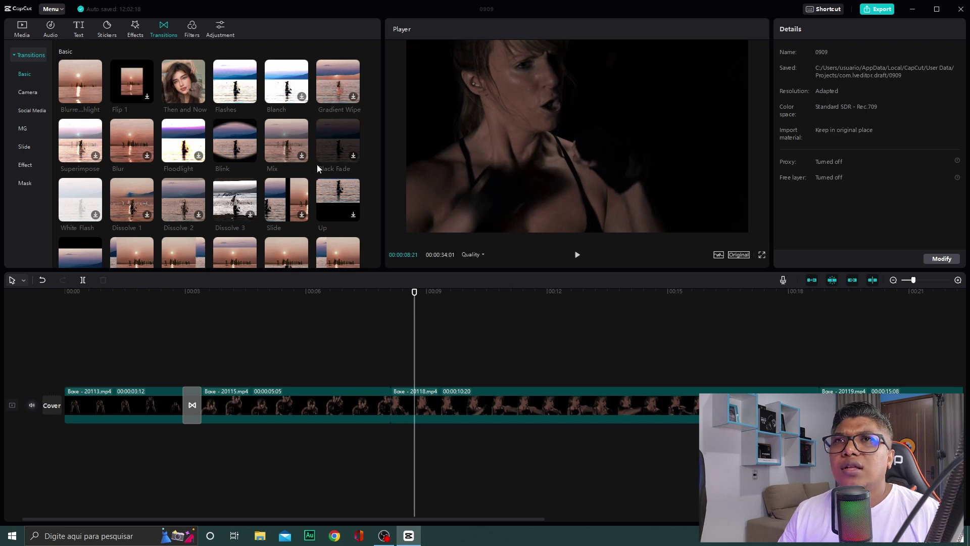
Try the Rock Vertically In animation on Boxe - 20118.mp4 and scrub through the start of the clip to check it
{"action": "left_click", "coordinate": [430, 403]}
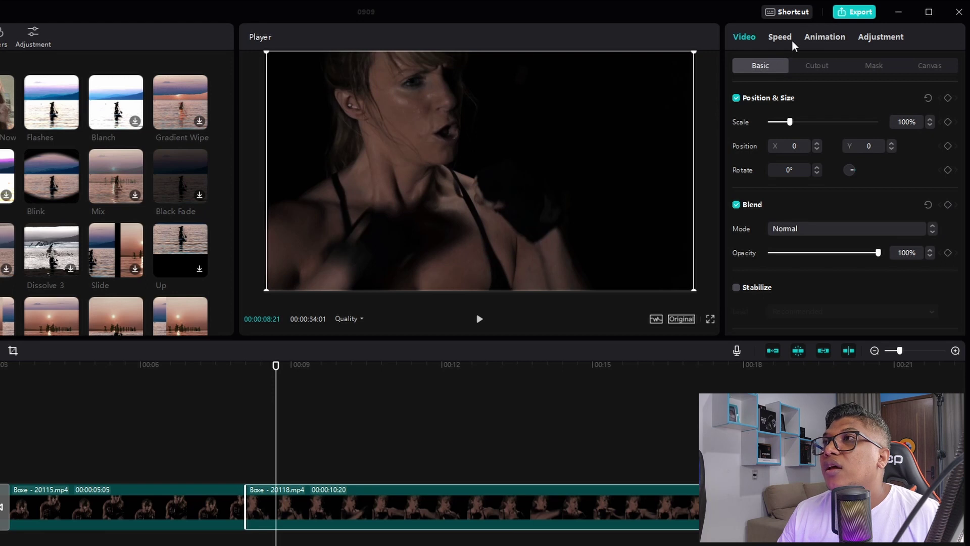
{"action": "left_click", "coordinate": [831, 37]}
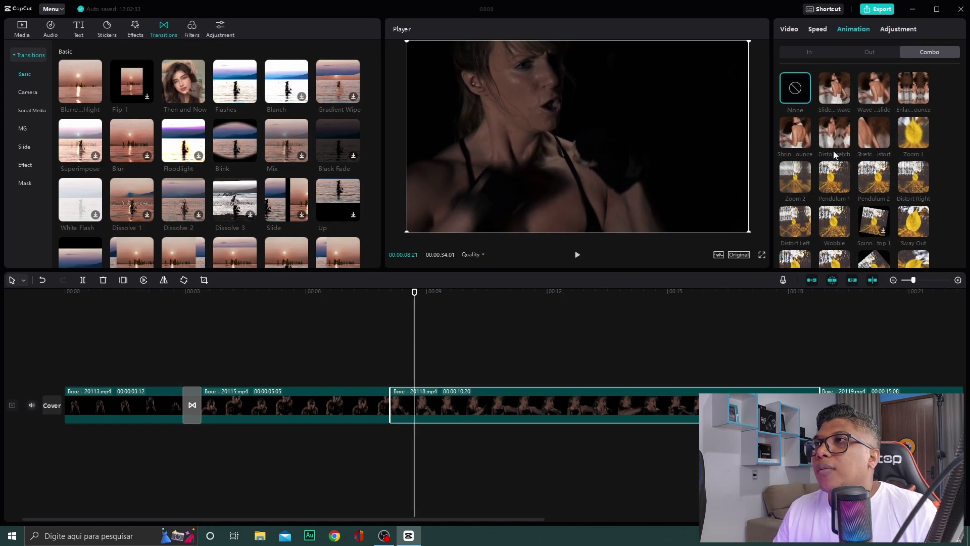
{"action": "left_click", "coordinate": [841, 92]}
{"action": "left_click", "coordinate": [813, 53]}
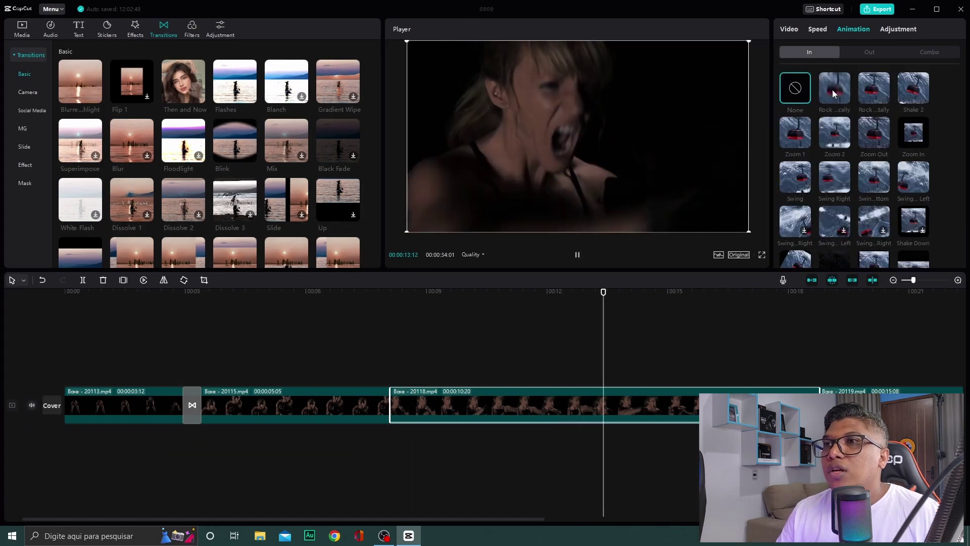
{"action": "left_click", "coordinate": [834, 91]}
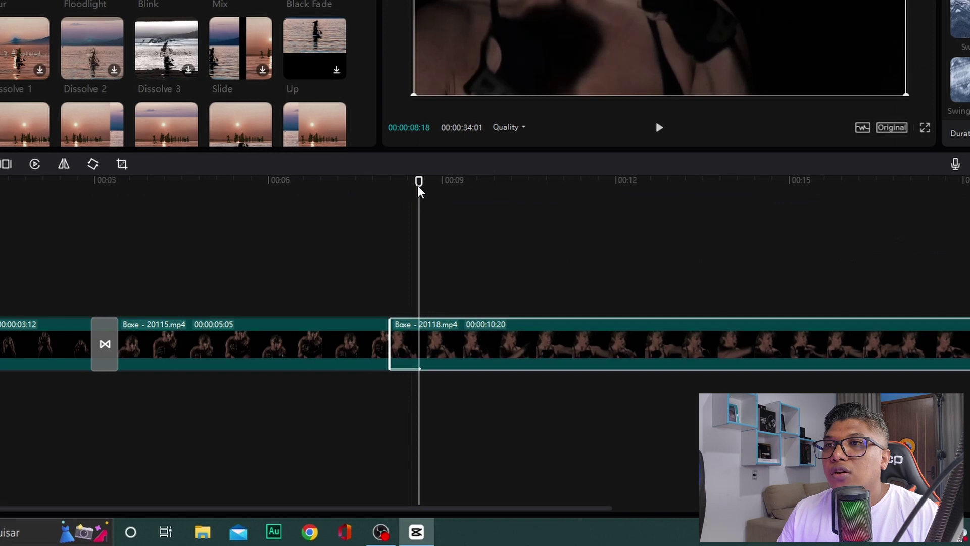
{"action": "left_click_drag", "start_coordinate": [419, 189], "coordinate": [504, 210]}
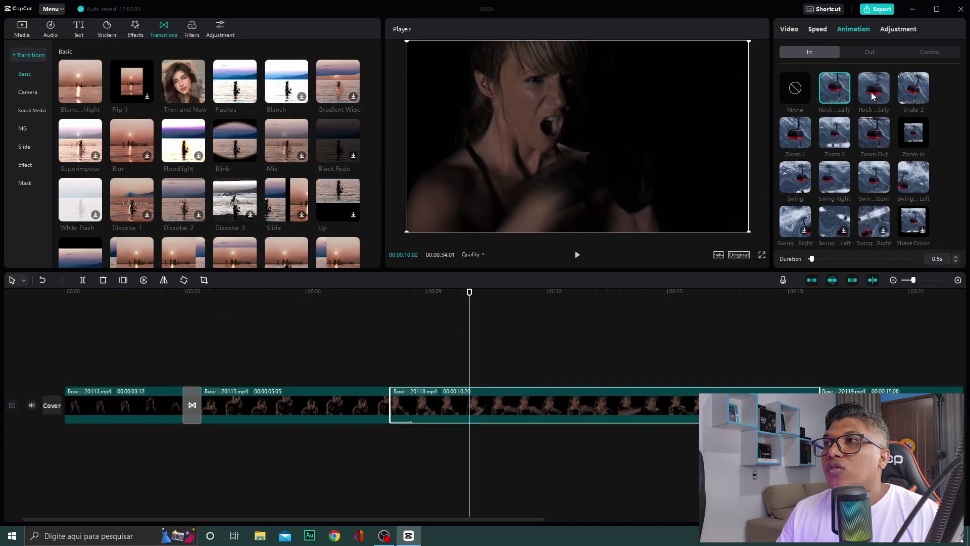
Try the Rock Horizontally, Zoom 2 and Zoom 1 In animations one after another on Boxe - 20118.mp4
{"action": "left_click", "coordinate": [872, 92]}
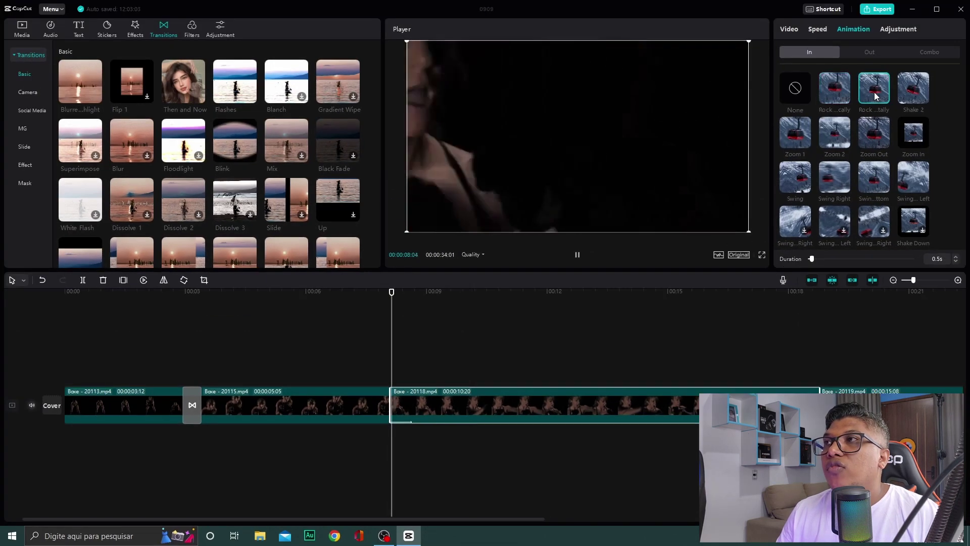
{"action": "left_click", "coordinate": [833, 133]}
{"action": "left_click", "coordinate": [785, 145]}
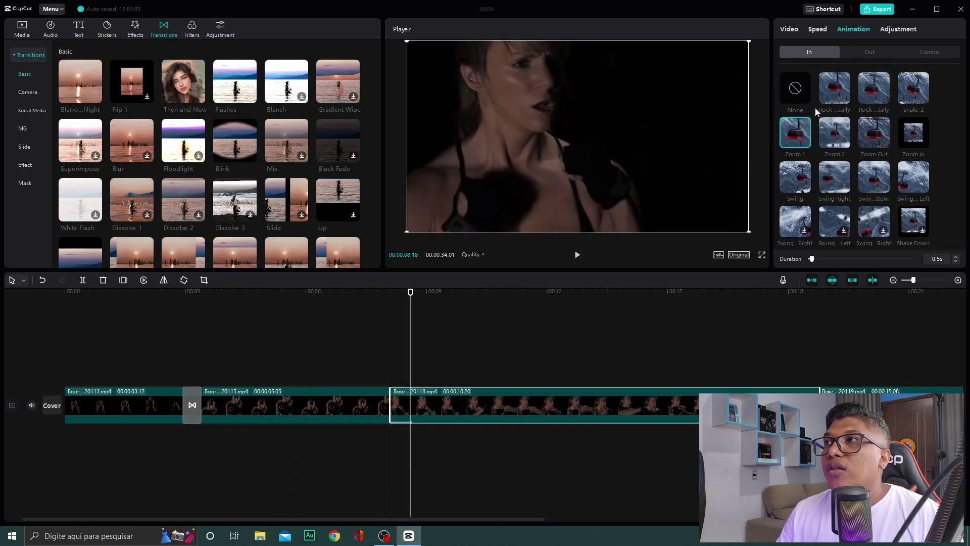
Apply the Rotate Out 2 Out animation to Boxe - 20118.mp4 and play across its end into Boxe - 20119.mp4
{"action": "left_click", "coordinate": [869, 52]}
{"action": "left_click", "coordinate": [878, 99]}
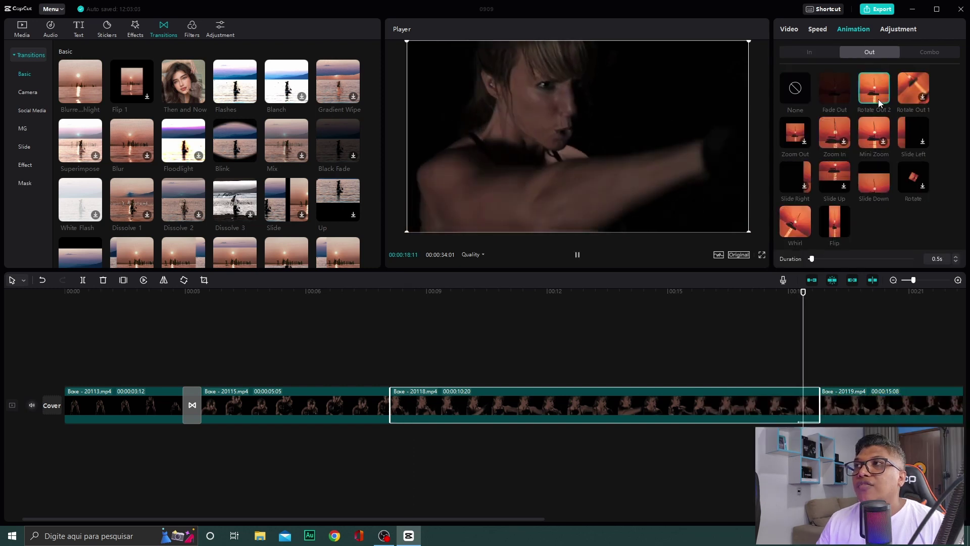
{"action": "left_click", "coordinate": [784, 307]}
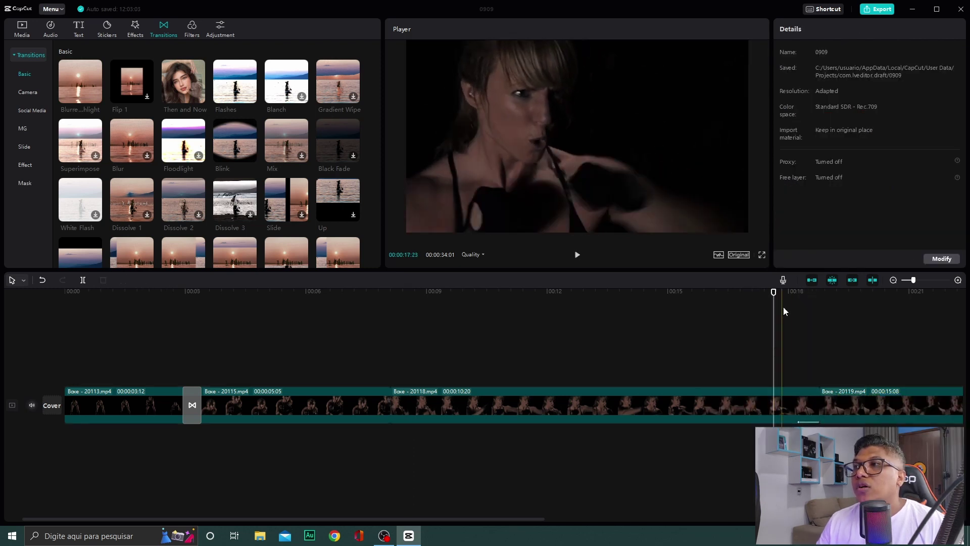
{"action": "key", "text": "space"}
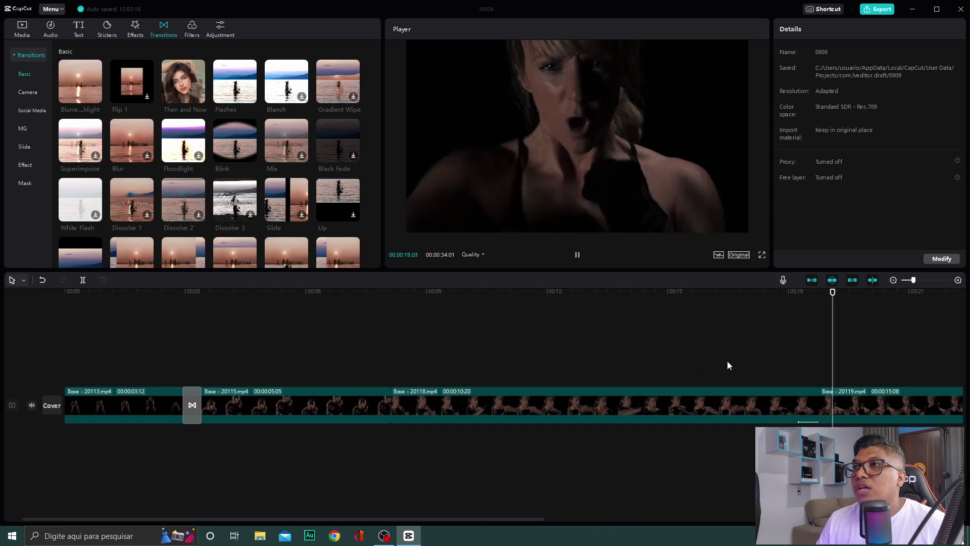
{"action": "left_click", "coordinate": [680, 405]}
{"action": "left_click", "coordinate": [489, 364]}
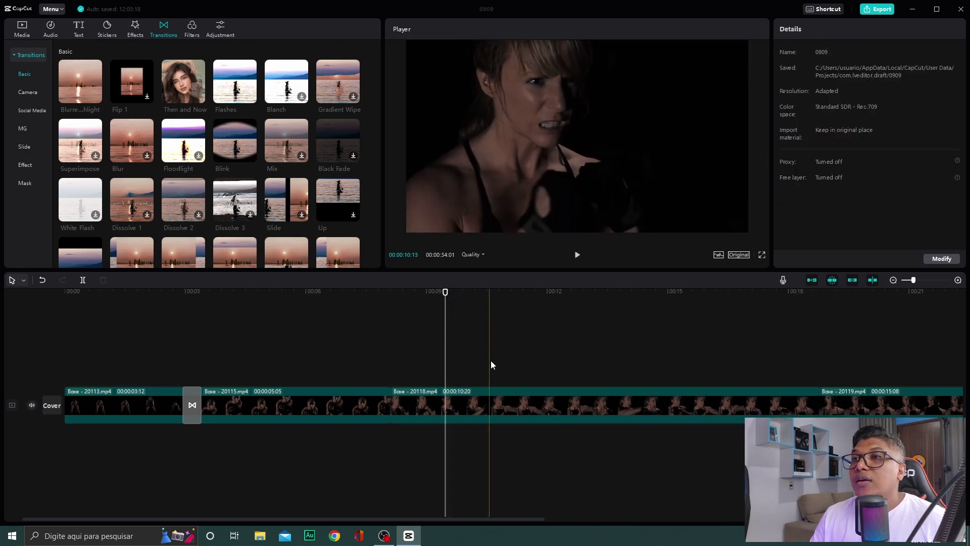
Compare the In, Out and Combo animation choices for Boxe - 20118.mp4, and remove its Out animation
{"action": "left_click", "coordinate": [511, 407]}
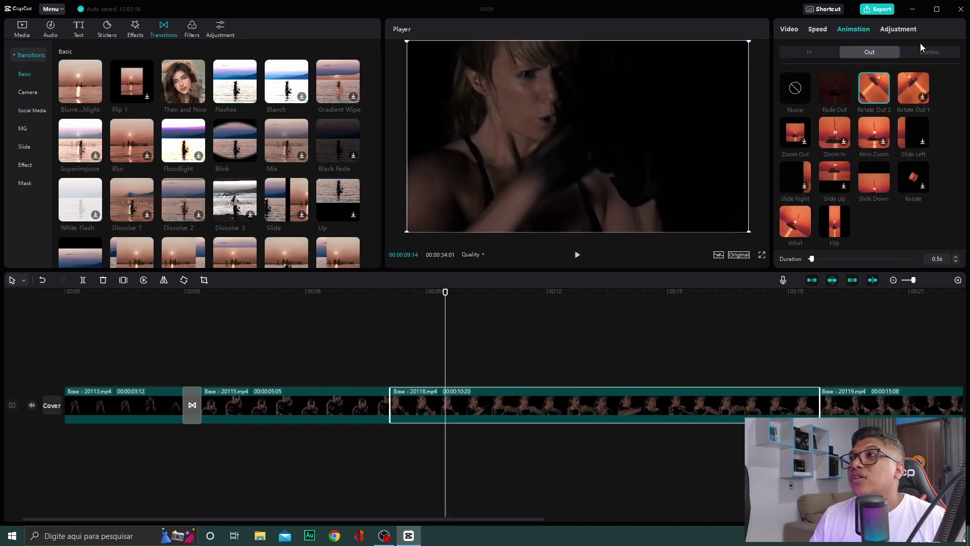
{"action": "left_click", "coordinate": [930, 53]}
{"action": "left_click", "coordinate": [816, 53]}
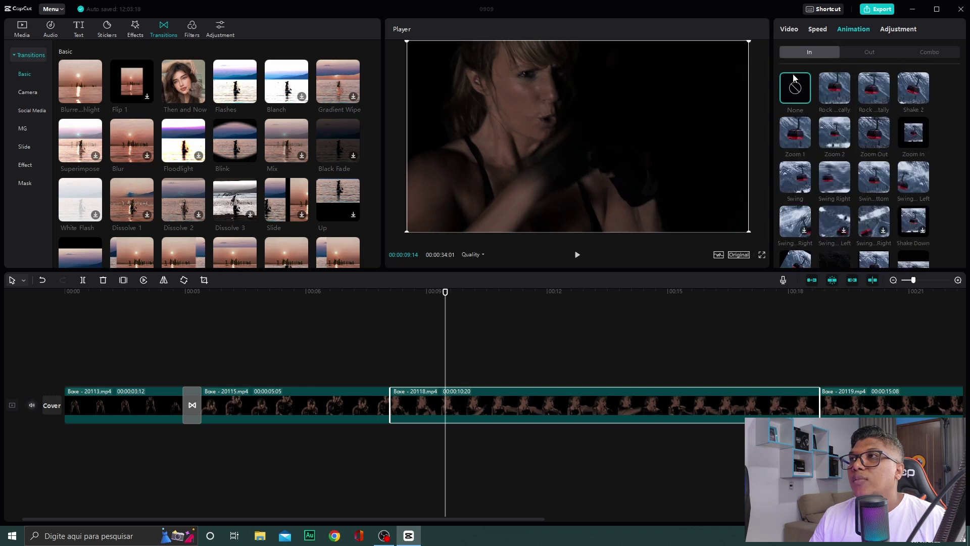
{"action": "left_click", "coordinate": [869, 53]}
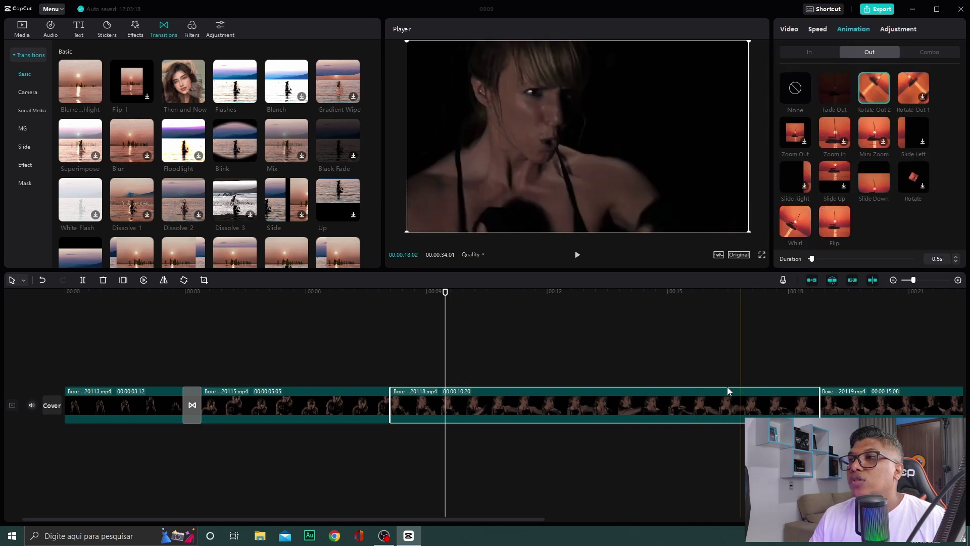
{"action": "left_click", "coordinate": [939, 53]}
{"action": "left_click", "coordinate": [870, 51]}
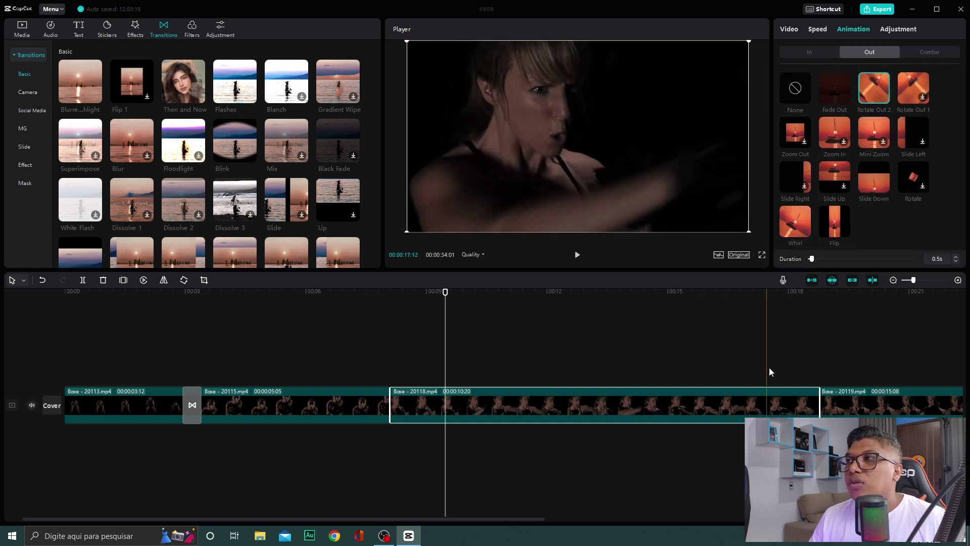
{"action": "left_click", "coordinate": [804, 81]}
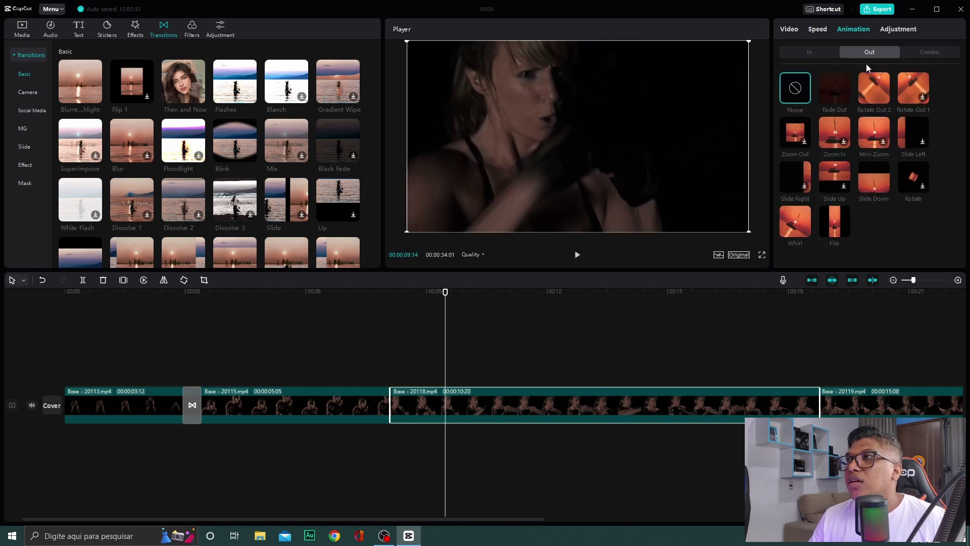
Try several Combo animations on Boxe - 20118.mp4: the slide and wave variants, the shrink bounce and Pendulum 1
{"action": "left_click", "coordinate": [927, 52]}
{"action": "left_click", "coordinate": [829, 93]}
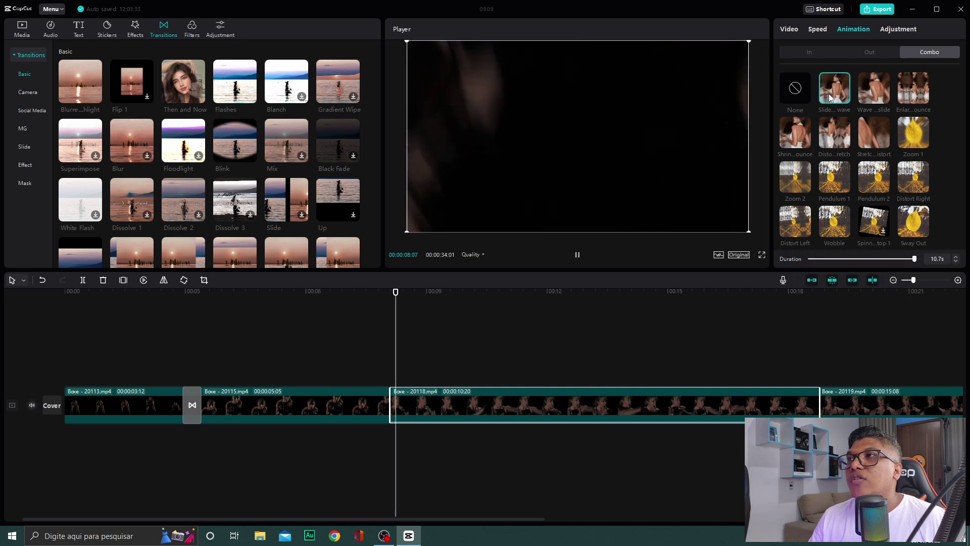
{"action": "left_click", "coordinate": [865, 97]}
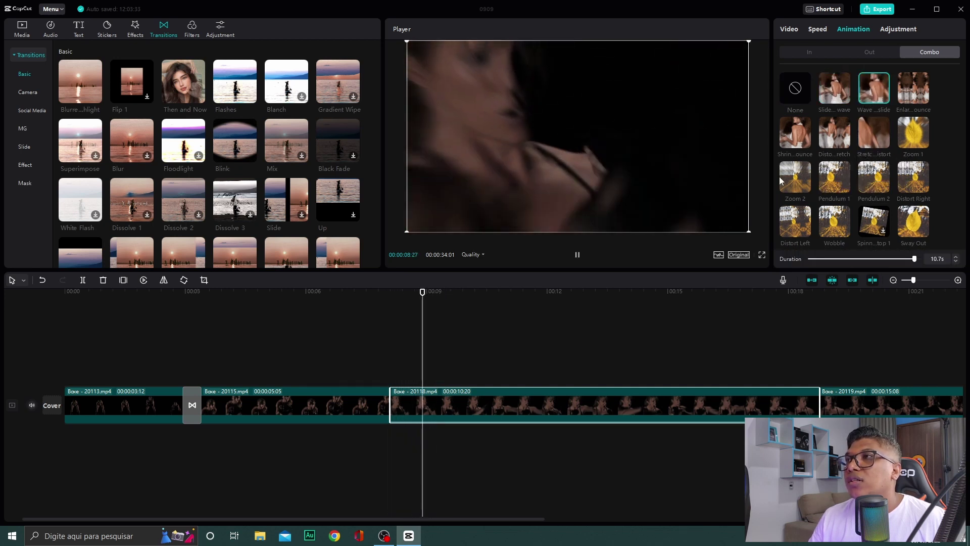
{"action": "left_click", "coordinate": [792, 146]}
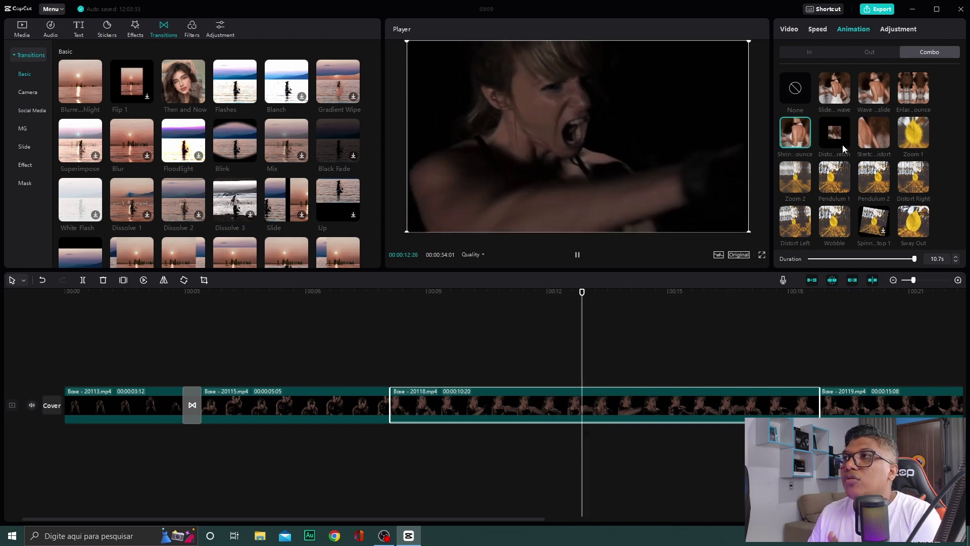
{"action": "left_click", "coordinate": [836, 175]}
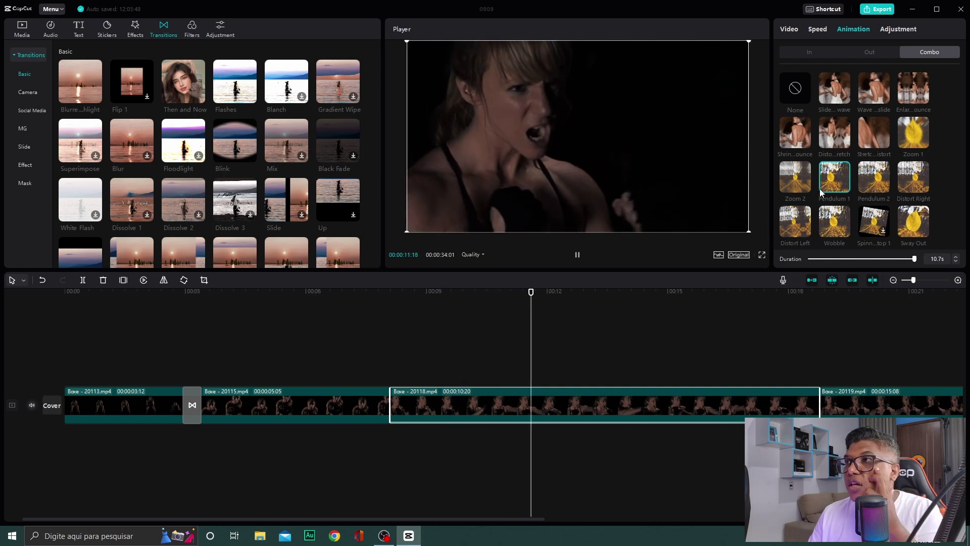
Play Boxe - 20118.mp4 with the Pendulum 1 animation, and set its Combo animation back to None
{"action": "left_click", "coordinate": [467, 330]}
{"action": "left_click", "coordinate": [467, 329]}
{"action": "left_click", "coordinate": [348, 323]}
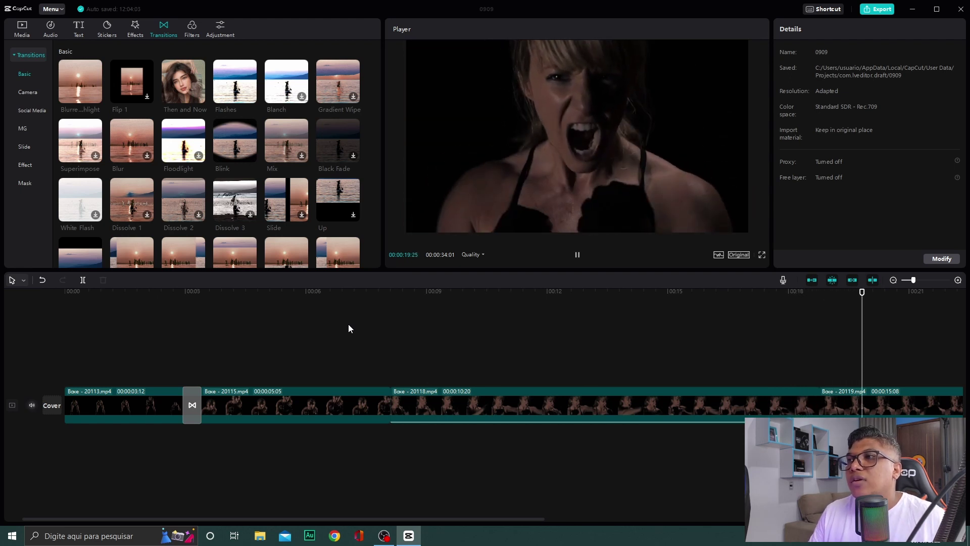
{"action": "left_click", "coordinate": [704, 313]}
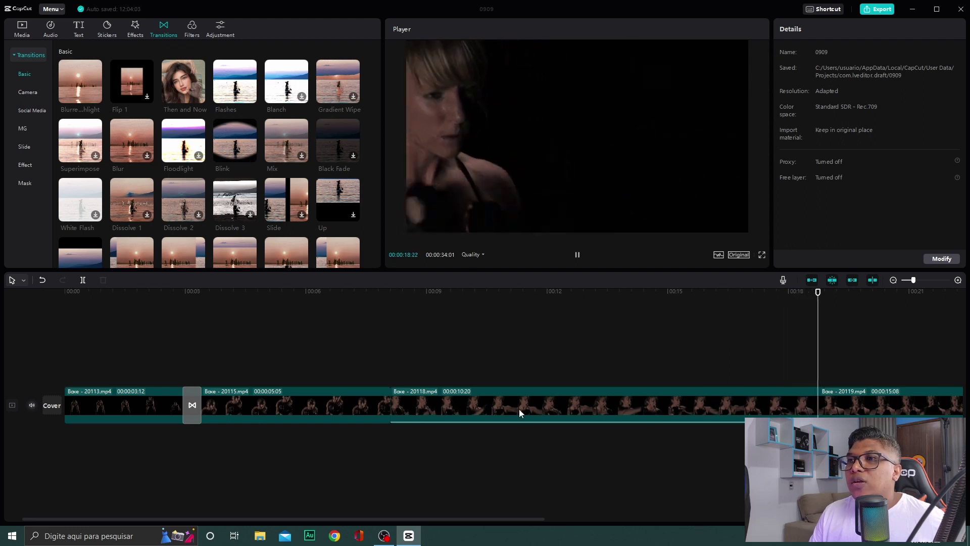
{"action": "left_click", "coordinate": [532, 407]}
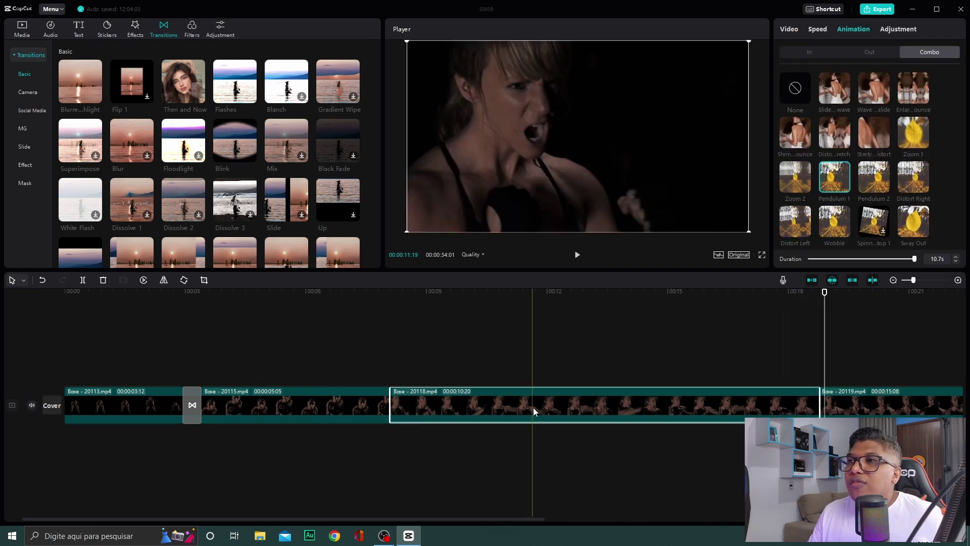
{"action": "left_click", "coordinate": [540, 364]}
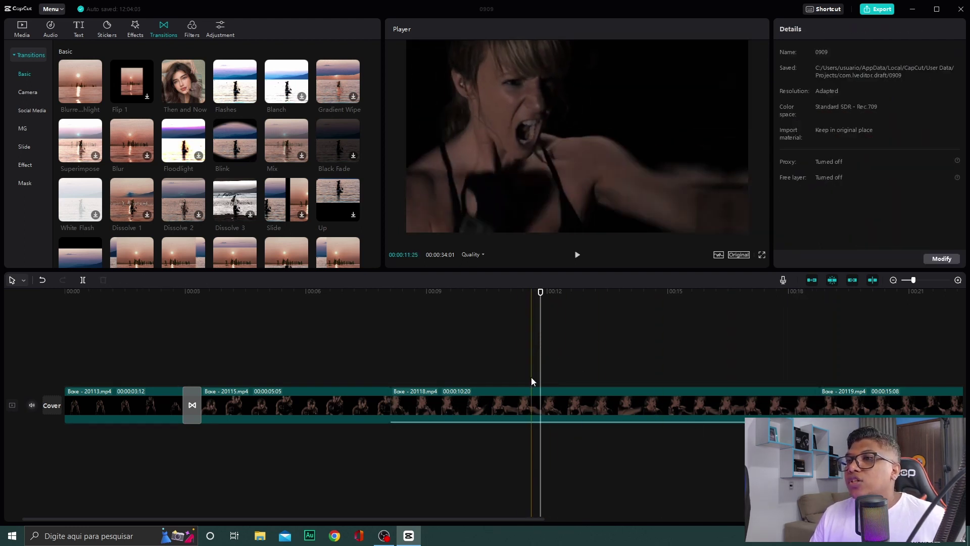
{"action": "left_click", "coordinate": [570, 405]}
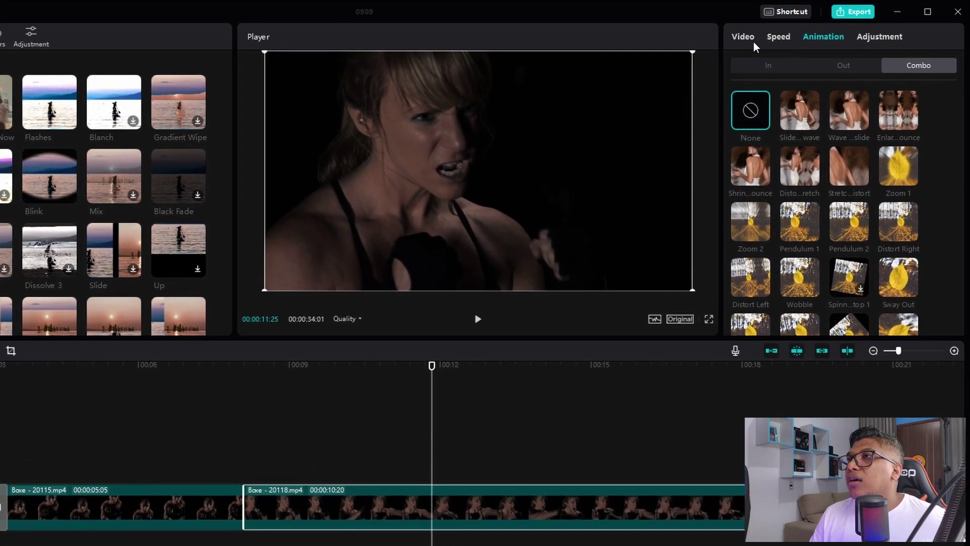
Try Boxe - 20118.mp4 at 211% scale with position X 100 and Y 300, and reset its position and size
{"action": "left_click", "coordinate": [789, 28]}
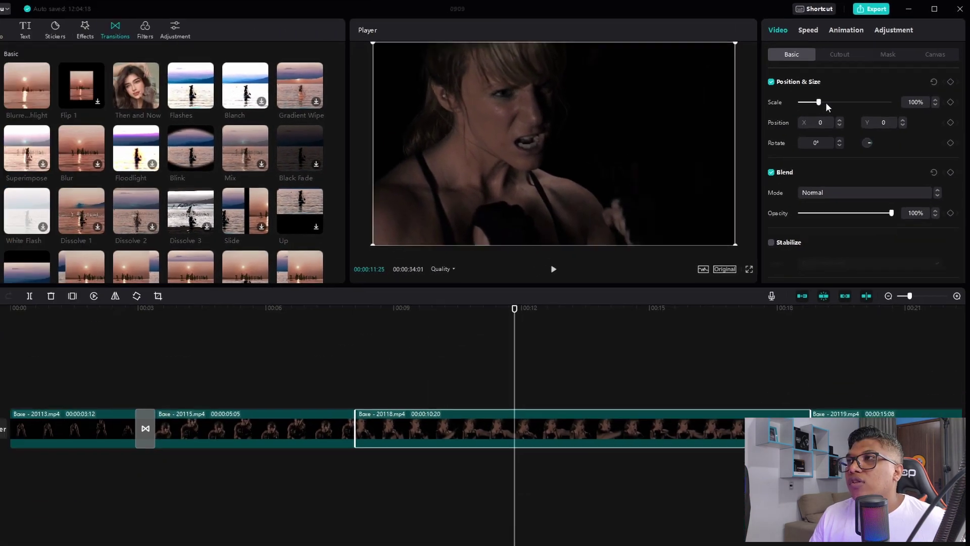
{"action": "mouse_move", "coordinate": [825, 102]}
{"action": "left_mouse_down"}
{"action": "mouse_move", "coordinate": [865, 104]}
{"action": "mouse_move", "coordinate": [837, 110]}
{"action": "left_mouse_up"}
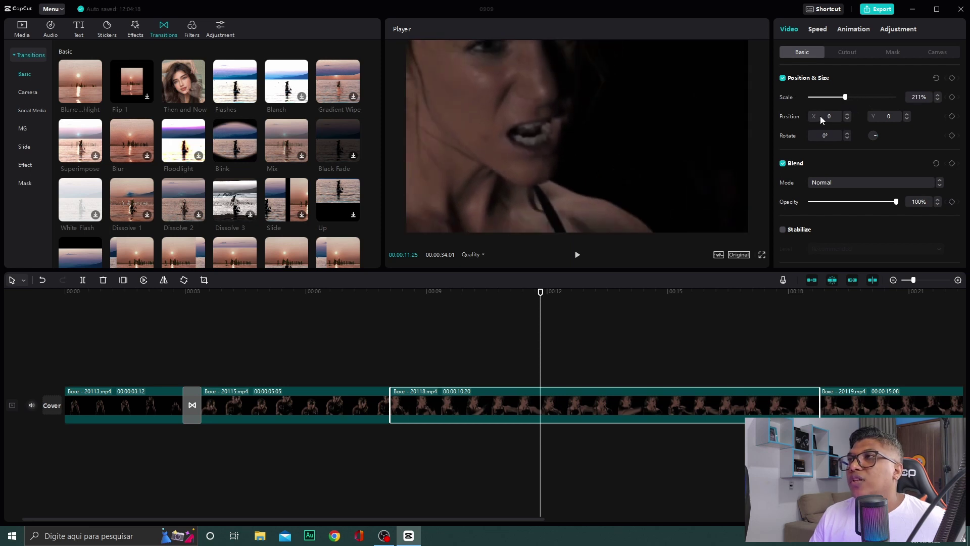
{"action": "left_click", "coordinate": [822, 116]}
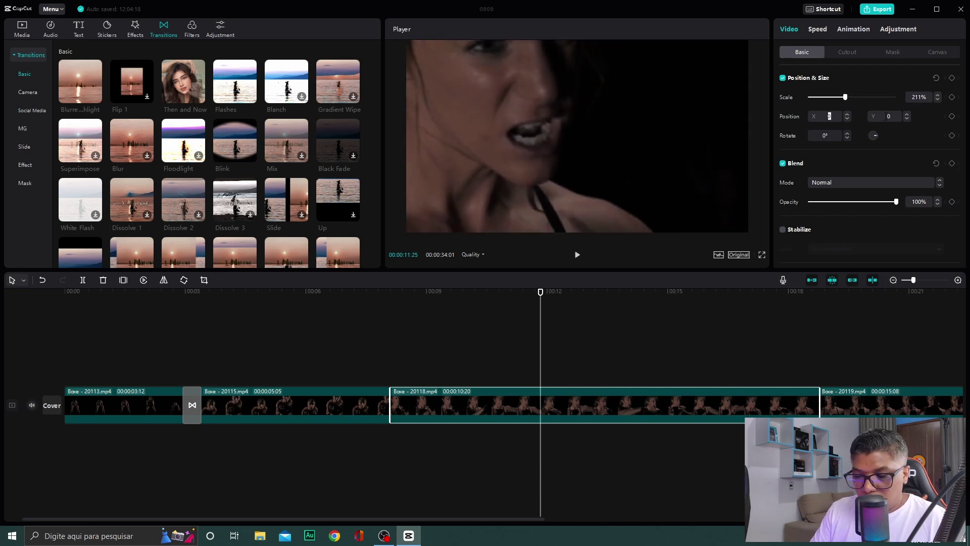
{"action": "key", "text": "Return"}
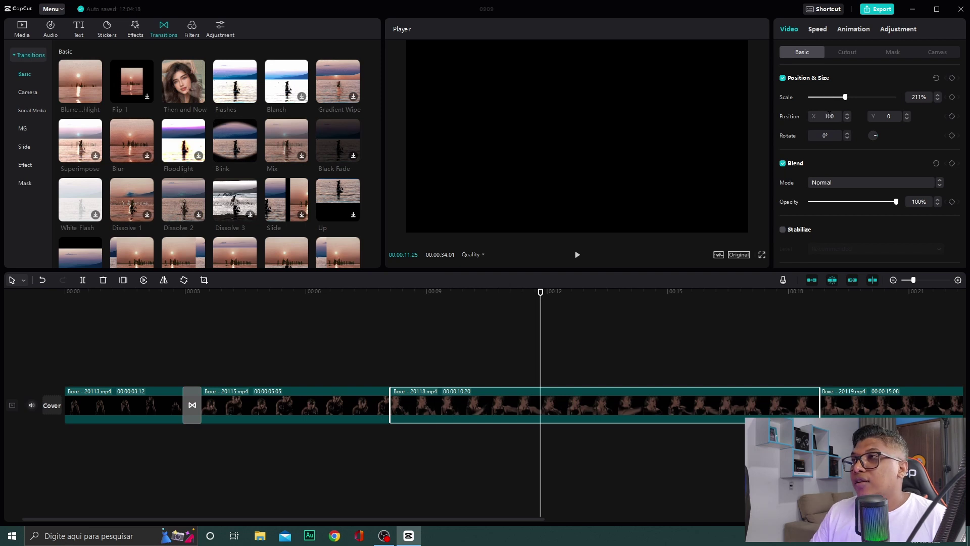
{"action": "key", "text": "Return"}
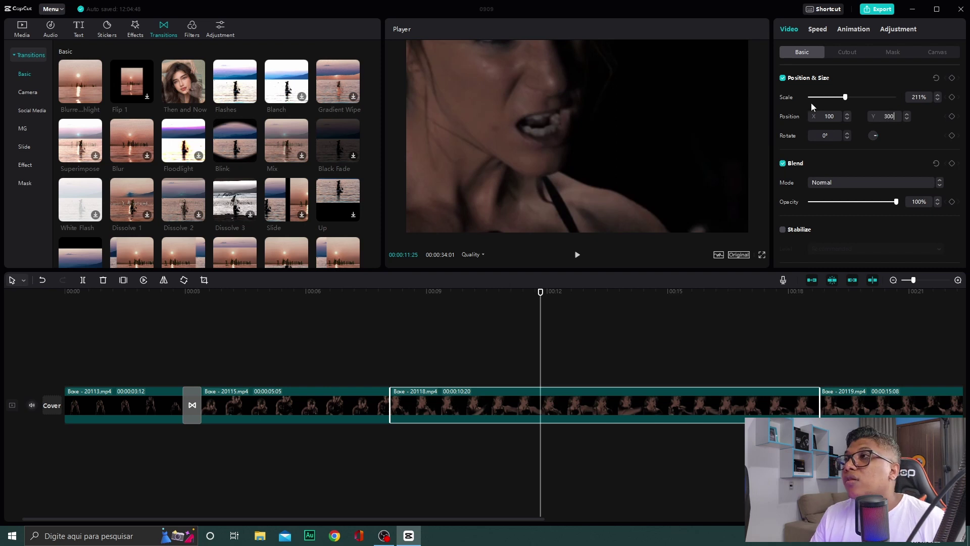
{"action": "left_click", "coordinate": [917, 135]}
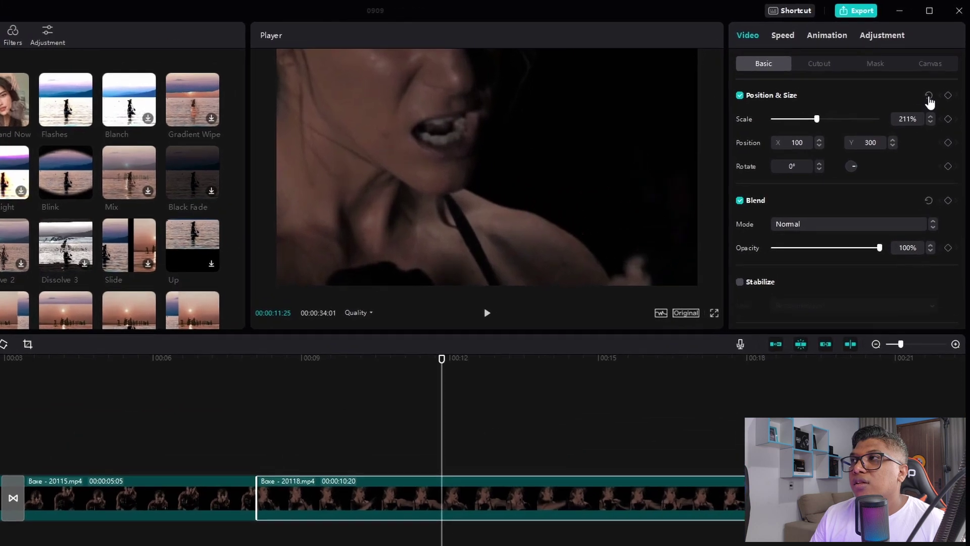
{"action": "left_click", "coordinate": [929, 96]}
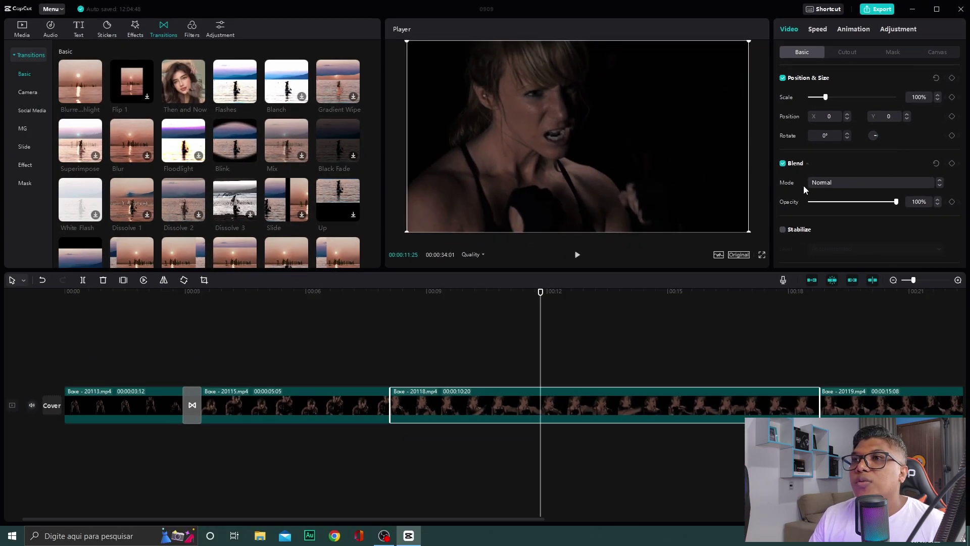
Add Scale and Position keyframes at the very start of Boxe - 20118.mp4, at 00:00:08:03
{"action": "left_click", "coordinate": [501, 303]}
{"action": "left_click", "coordinate": [387, 326]}
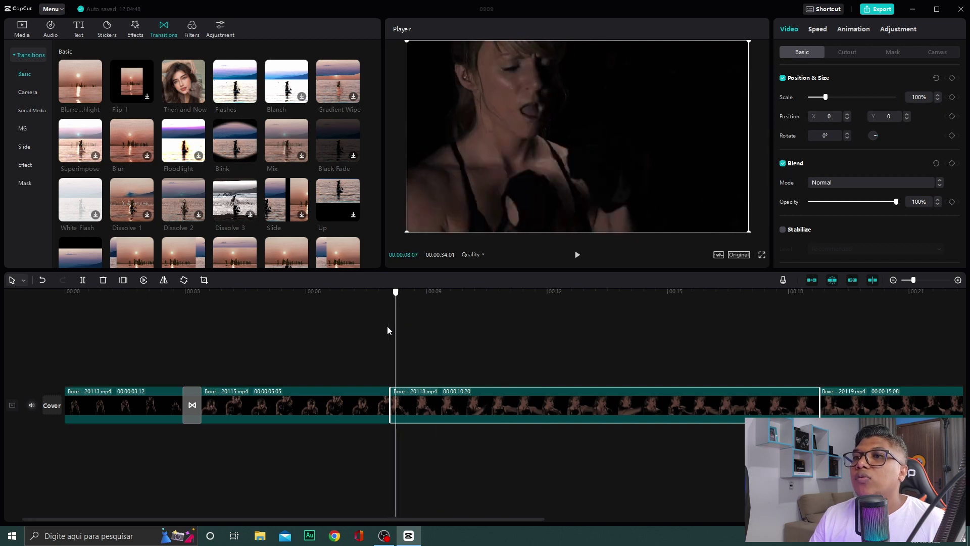
{"action": "left_click", "coordinate": [393, 329]}
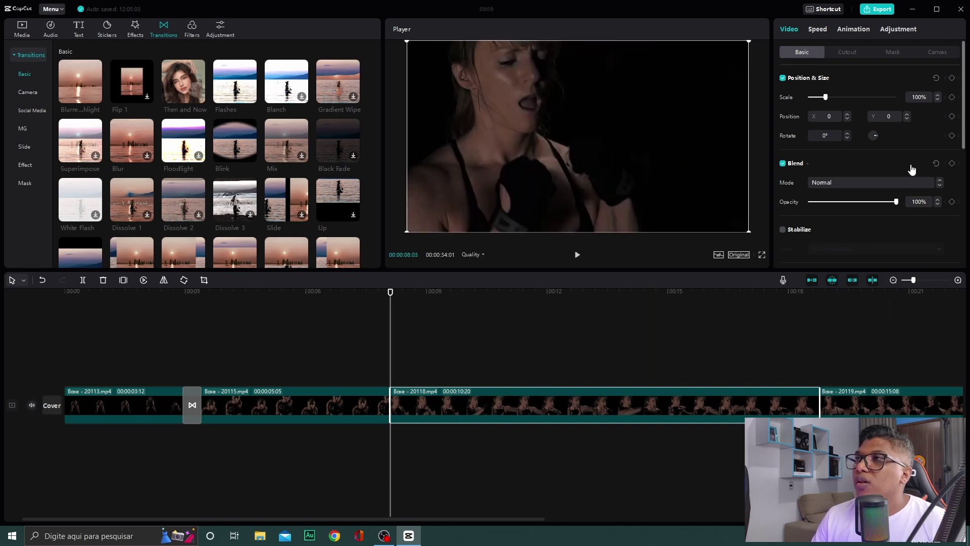
{"action": "left_click", "coordinate": [953, 98]}
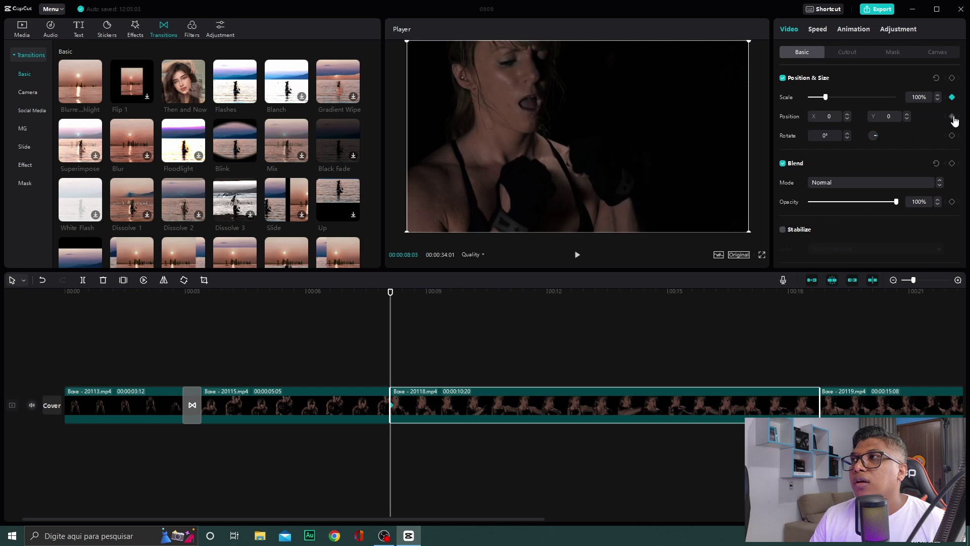
{"action": "left_click", "coordinate": [953, 117]}
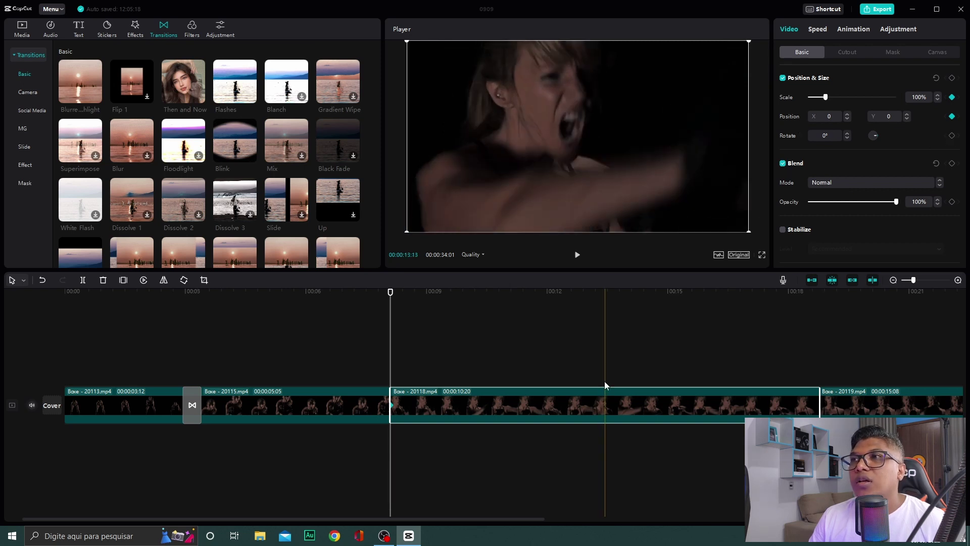
Add a second pair of Scale and Position keyframes to Boxe - 20118.mp4 at 00:00:09:29
{"action": "left_click_drag", "start_coordinate": [393, 295], "coordinate": [467, 306]}
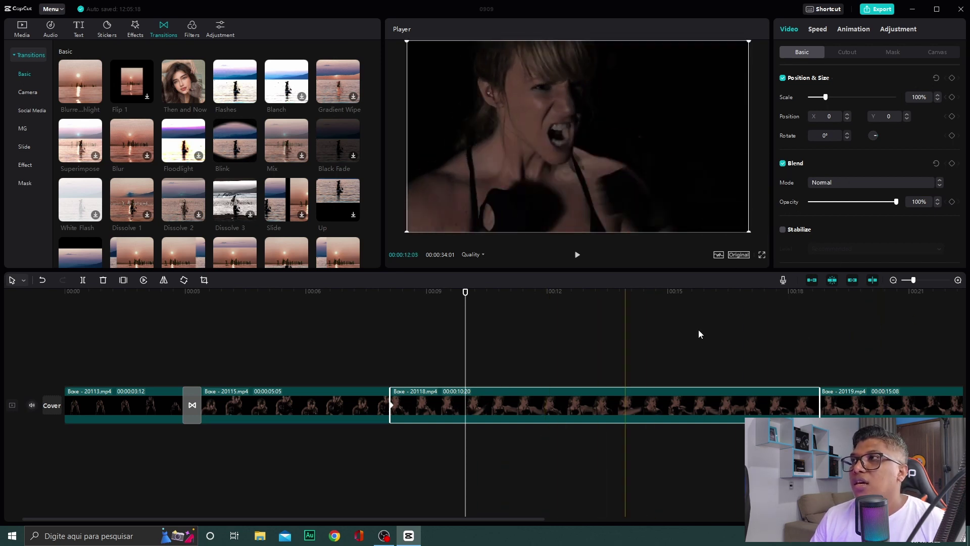
{"action": "left_click", "coordinate": [953, 97]}
{"action": "left_click", "coordinate": [952, 116]}
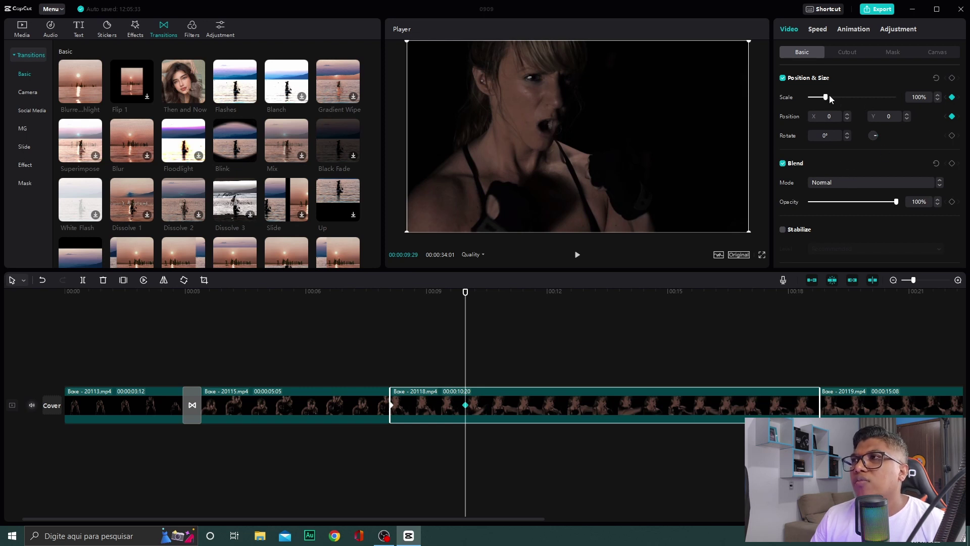
At the second keyframe of Boxe - 20118.mp4, set the scale to 117% and the position to X 300 and Y about -176
{"action": "left_click_drag", "start_coordinate": [830, 96], "coordinate": [826, 102]}
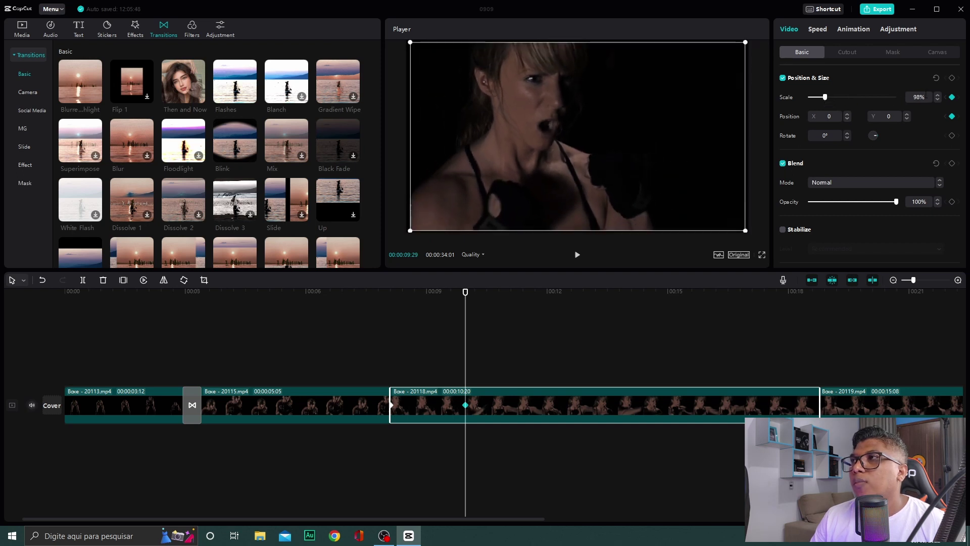
{"action": "left_click", "coordinate": [938, 95]}
{"action": "left_click", "coordinate": [938, 95]}
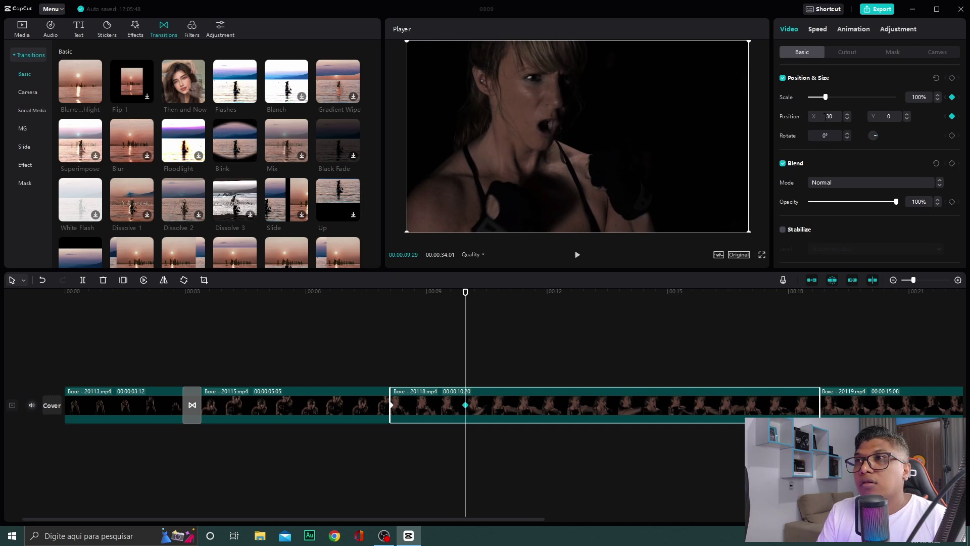
{"action": "key", "text": "Return"}
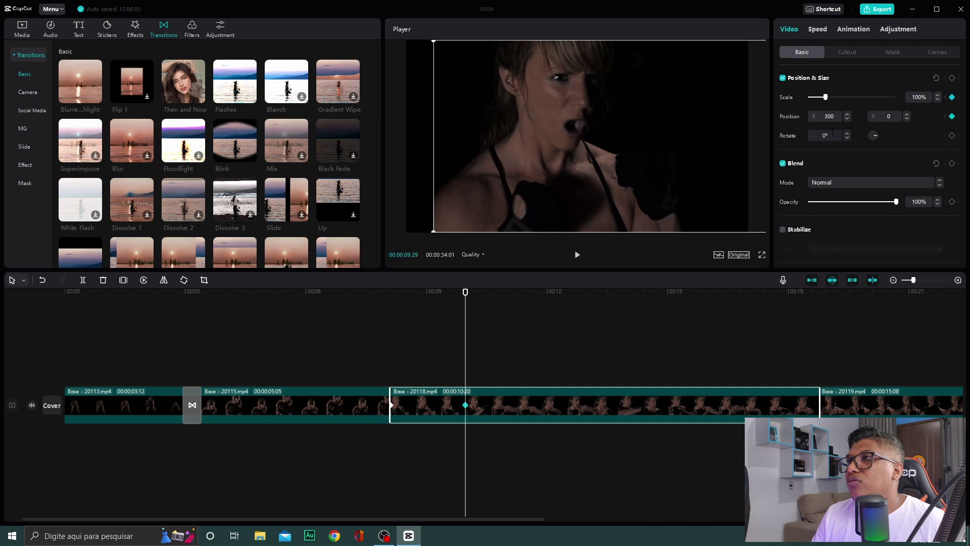
{"action": "left_click_drag", "start_coordinate": [826, 97], "coordinate": [830, 99]}
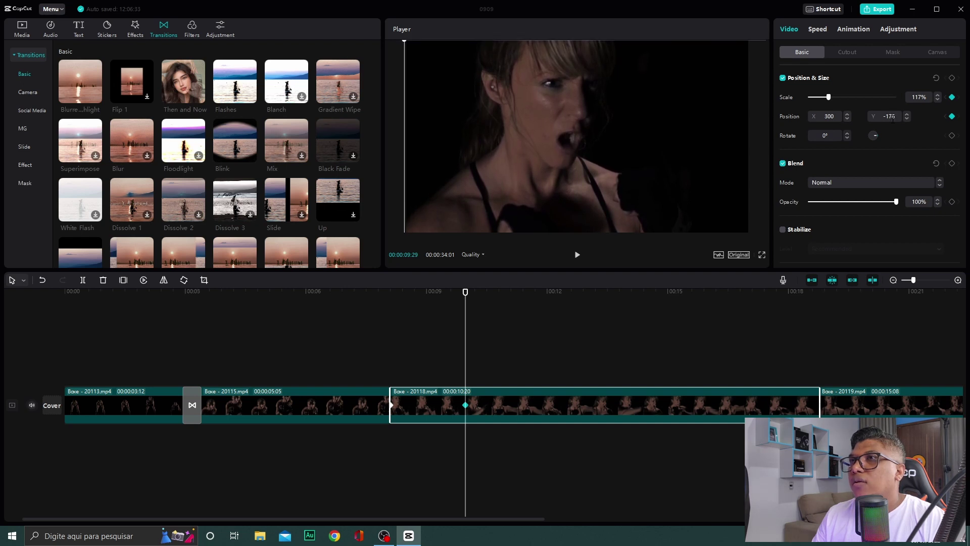
{"action": "key", "text": "Up"}
{"action": "key", "text": "Up"}
Play from the end of Boxe - 20115.mp4 into Boxe - 20118.mp4 several times to check the keyframed zoom and shift
{"action": "left_click", "coordinate": [525, 372]}
{"action": "left_click", "coordinate": [375, 305]}
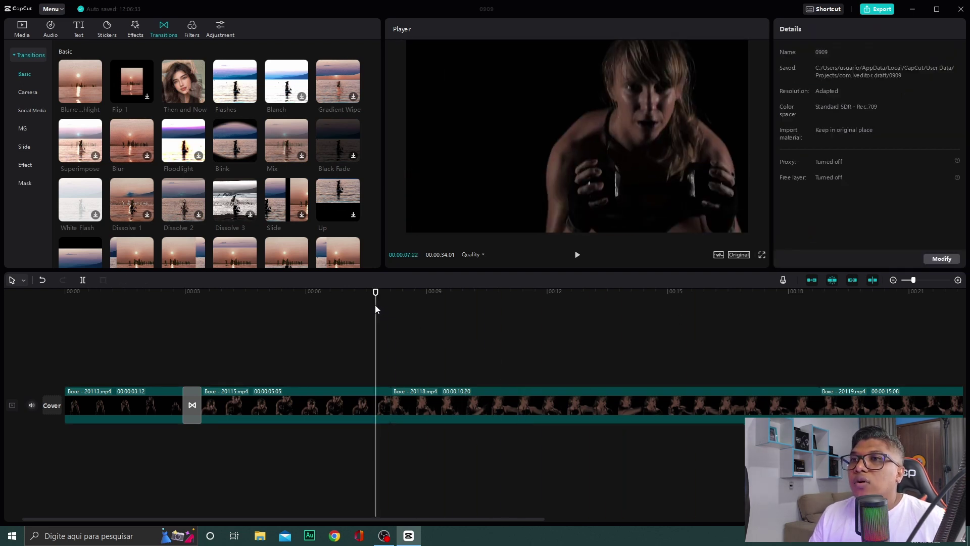
{"action": "key", "text": "space"}
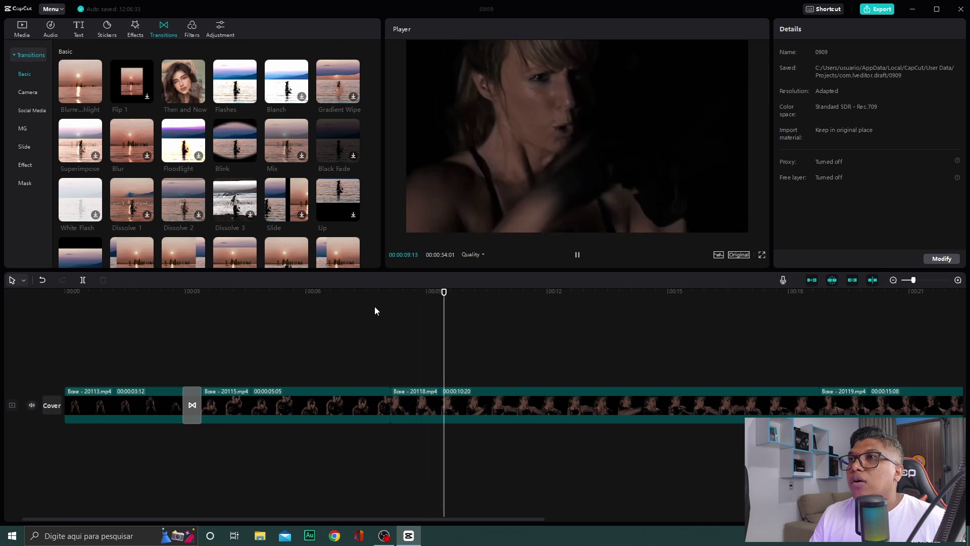
{"action": "left_click", "coordinate": [374, 306]}
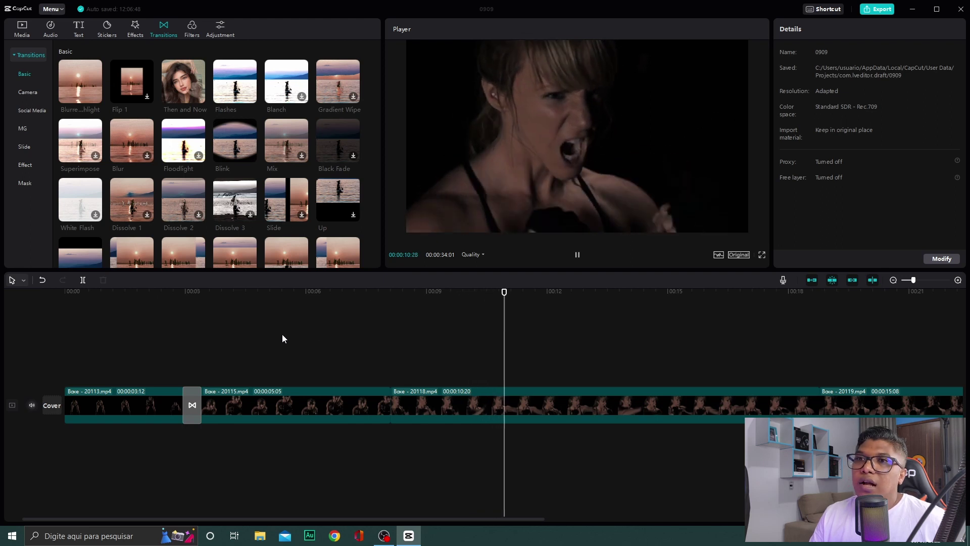
{"action": "left_click", "coordinate": [173, 323]}
{"action": "left_click", "coordinate": [356, 300]}
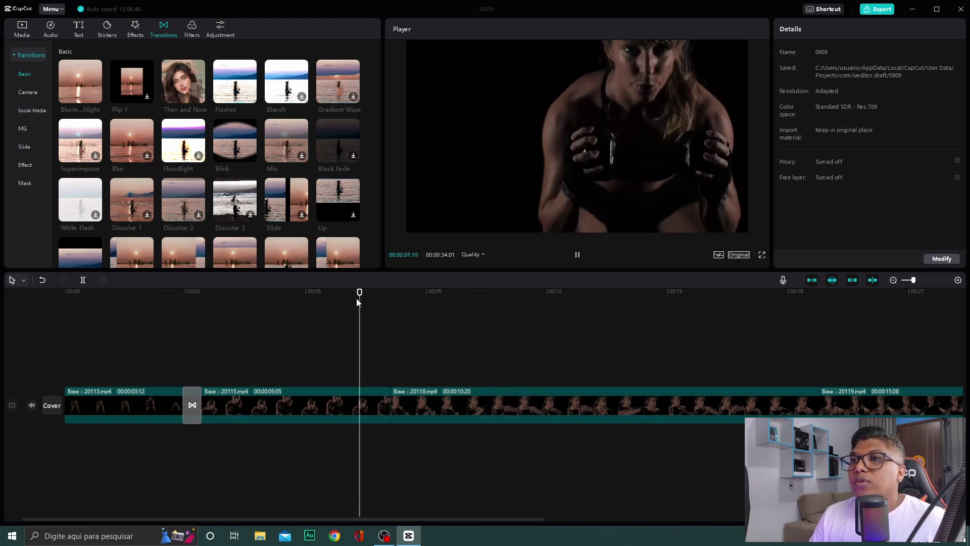
Replay the keyframed zoom on Boxe - 20118.mp4, then preview the edit full screen from near the start
{"action": "left_click", "coordinate": [324, 309]}
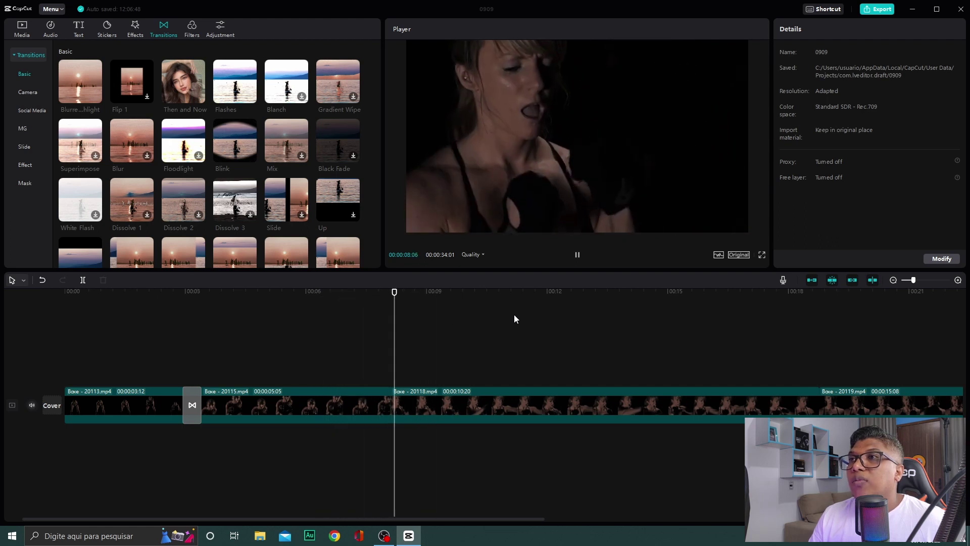
{"action": "key", "text": "space"}
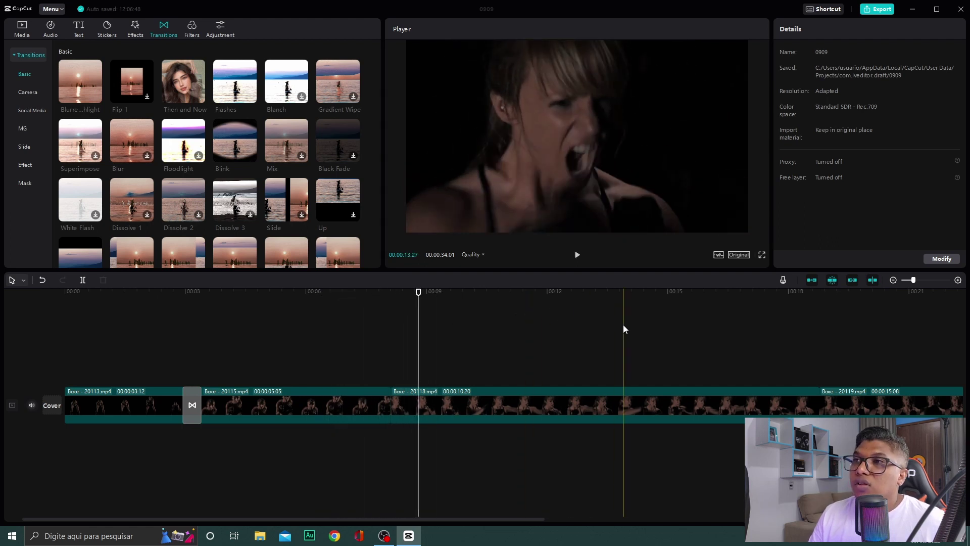
{"action": "left_click", "coordinate": [762, 255]}
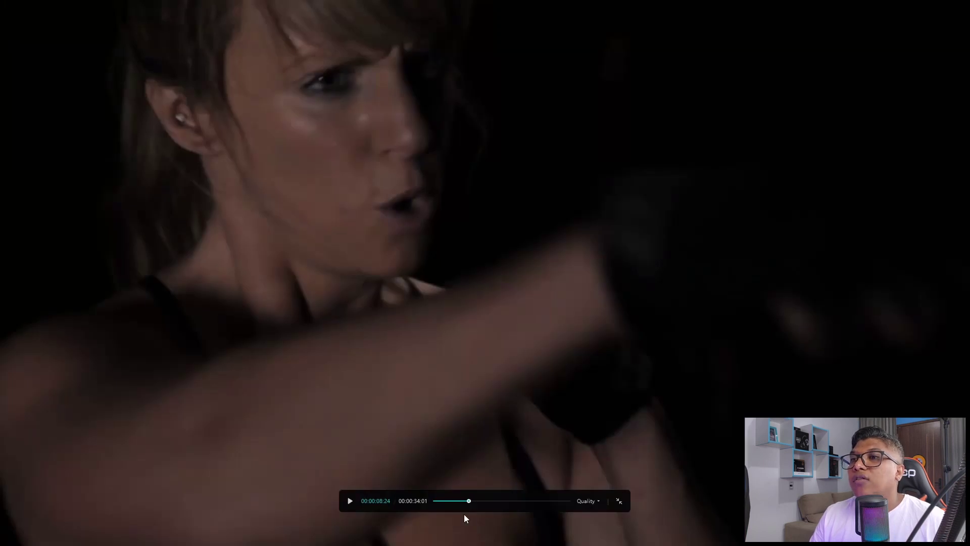
{"action": "left_click_drag", "start_coordinate": [469, 503], "coordinate": [436, 501]}
{"action": "key", "text": "space"}
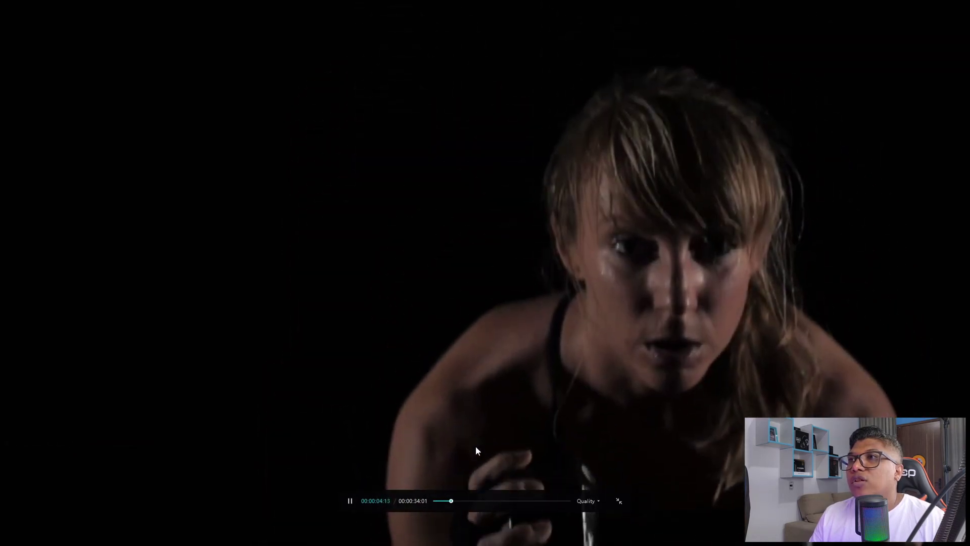
{"action": "key", "text": "Escape"}
Review the keyframes on Boxe - 20118.mp4 and play from the end of Boxe - 20115.mp4 through its animation
{"action": "left_click", "coordinate": [248, 349]}
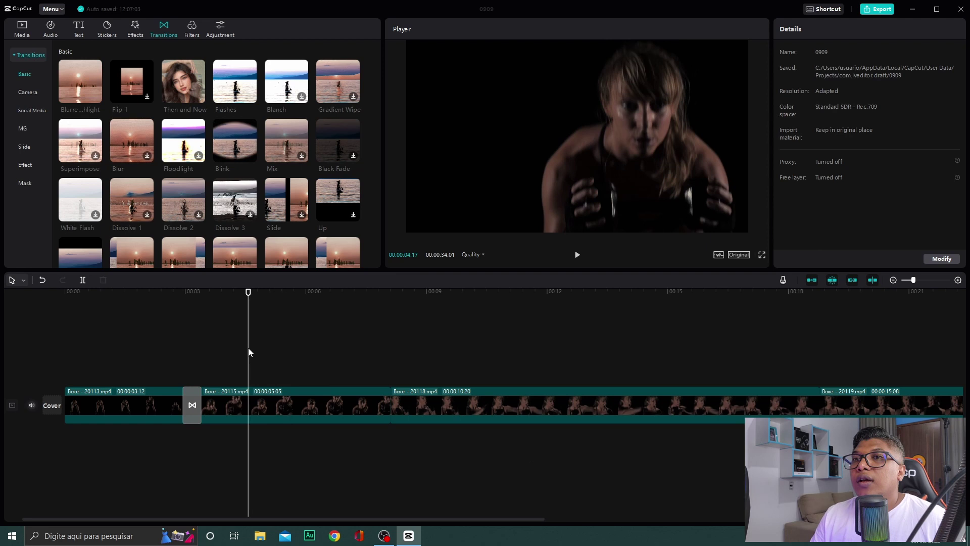
{"action": "left_click", "coordinate": [304, 344]}
{"action": "left_click", "coordinate": [366, 341]}
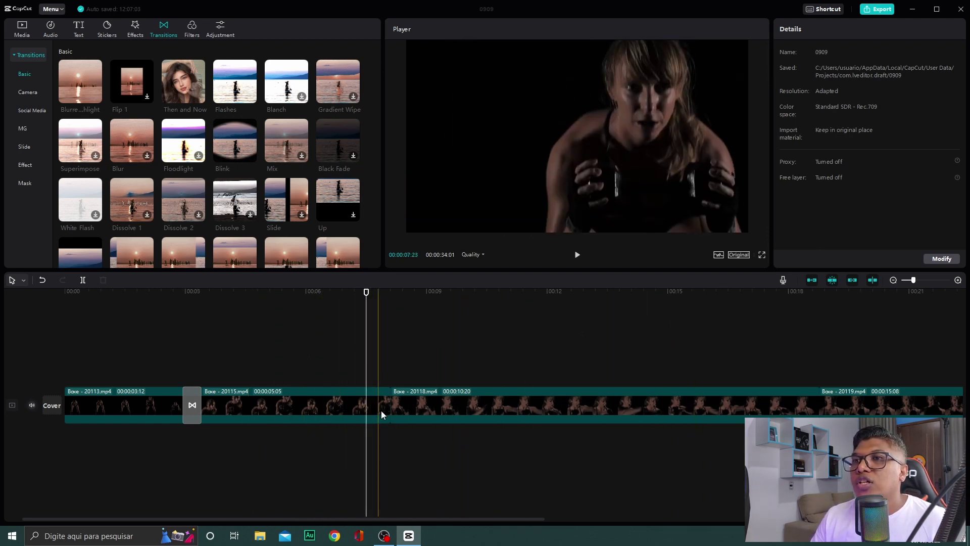
{"action": "left_click", "coordinate": [420, 417]}
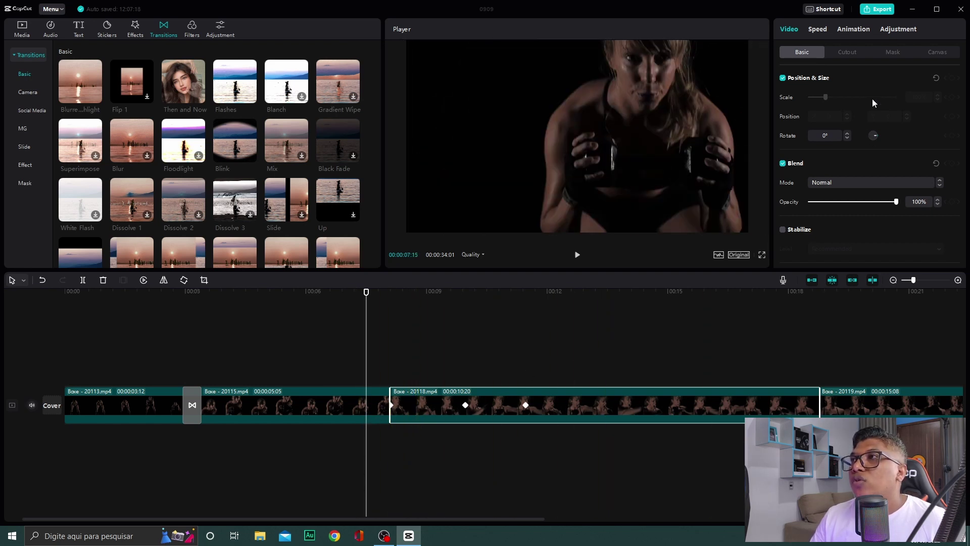
{"action": "key", "text": "space"}
{"action": "left_click", "coordinate": [367, 309]}
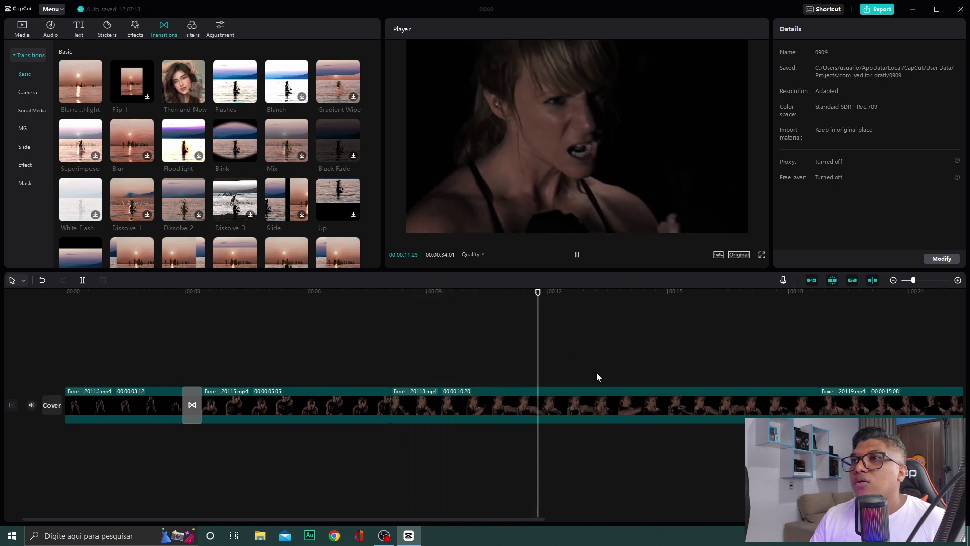
Split Boxe - 20118.mp4 4:07 from its start, delete the second part, and play across the join with Boxe - 20119.mp4
{"action": "key", "text": "space"}
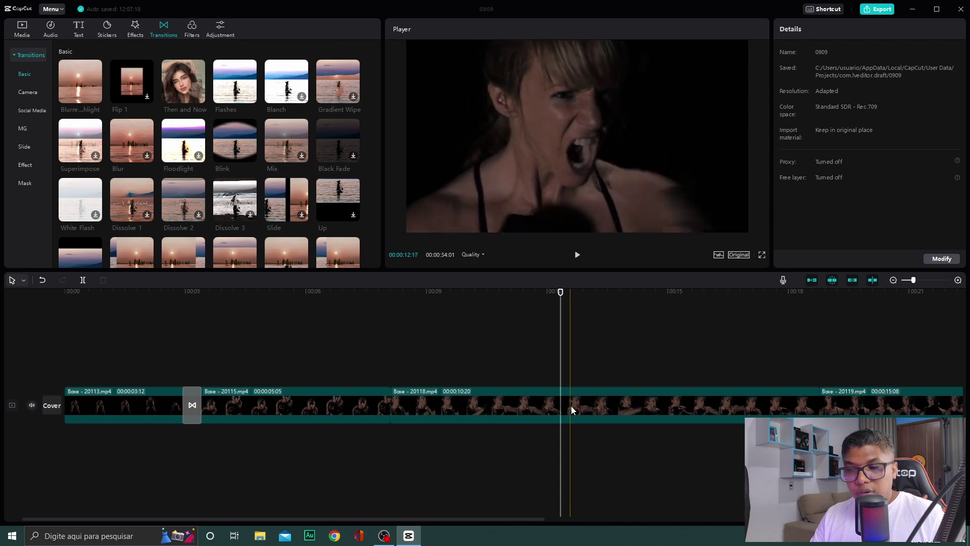
{"action": "key", "text": "ctrl+b"}
{"action": "left_click", "coordinate": [577, 407]}
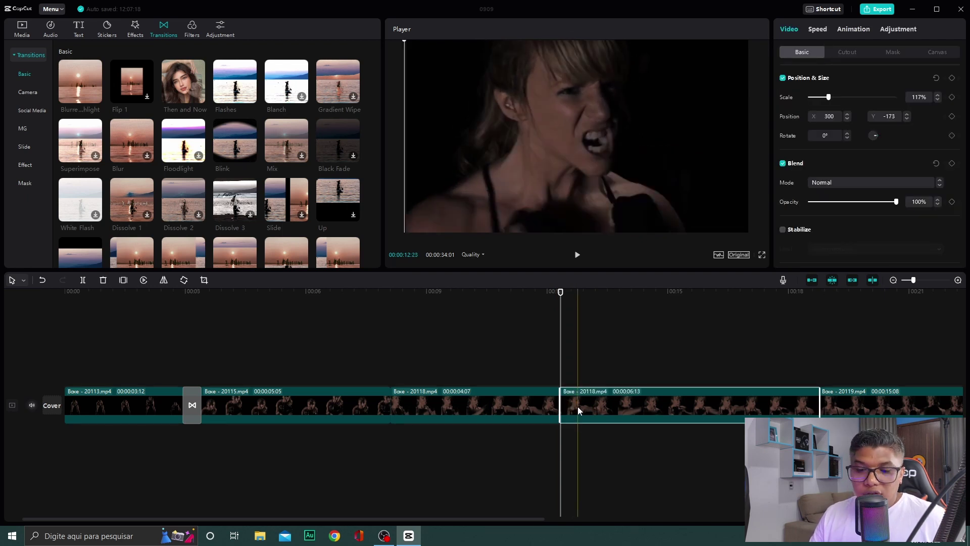
{"action": "key", "text": "Delete"}
{"action": "left_click", "coordinate": [553, 333]}
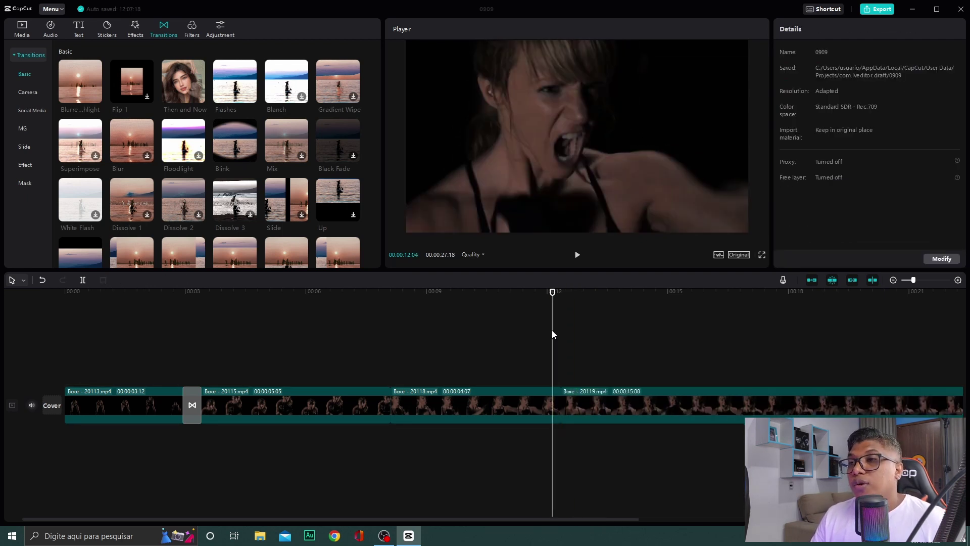
{"action": "key", "text": "space"}
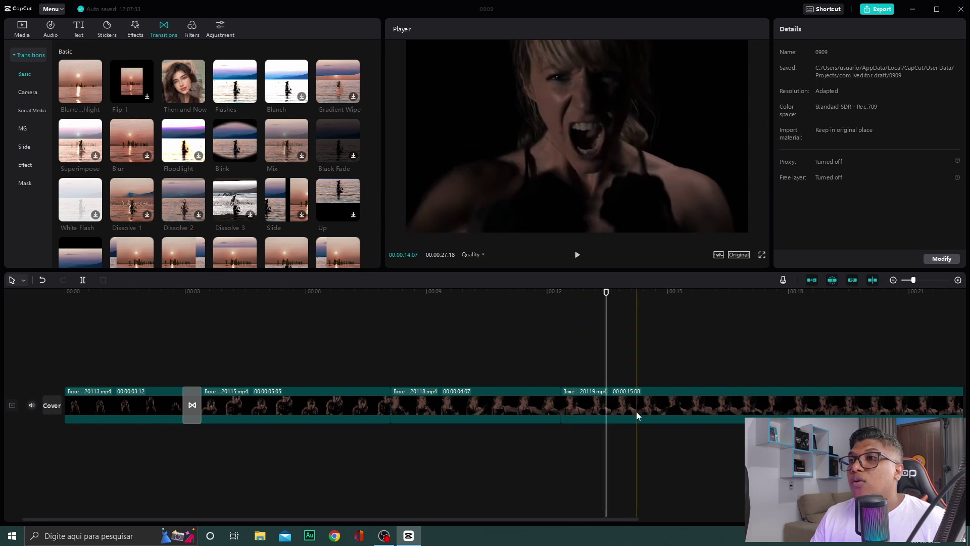
Slow Boxe - 20119.mp4 down to 0.3x speed and play it from the end of the preceding clip
{"action": "left_click", "coordinate": [635, 411]}
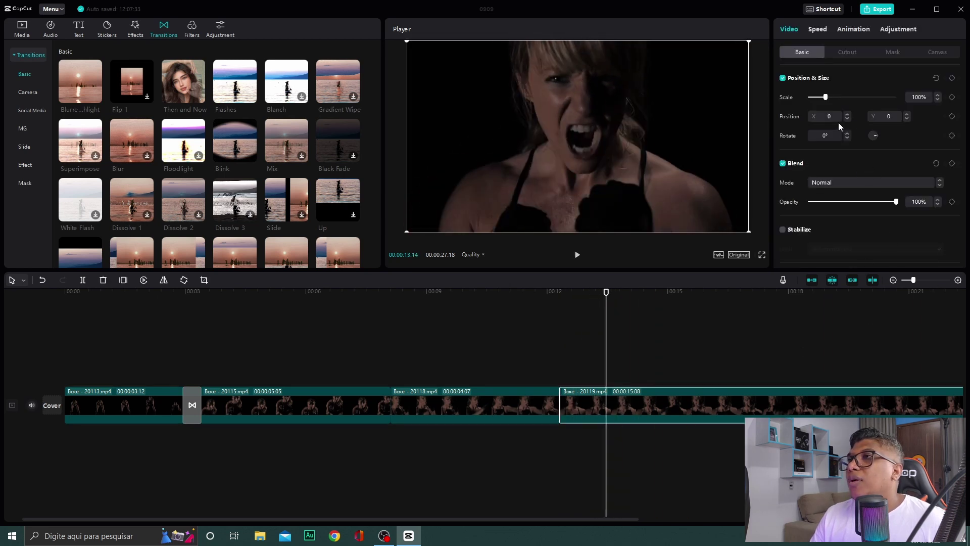
{"action": "left_click", "coordinate": [814, 29]}
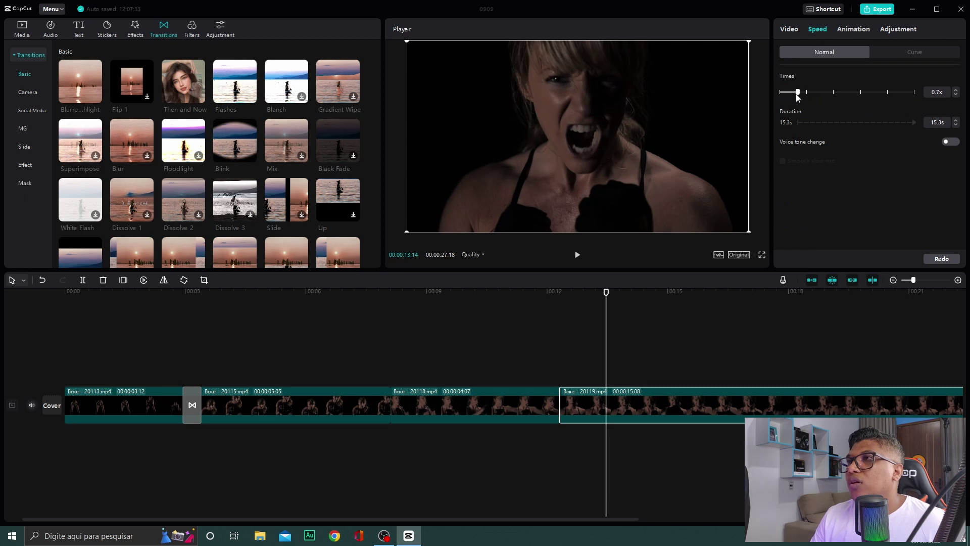
{"action": "left_click_drag", "start_coordinate": [787, 95], "coordinate": [786, 93]}
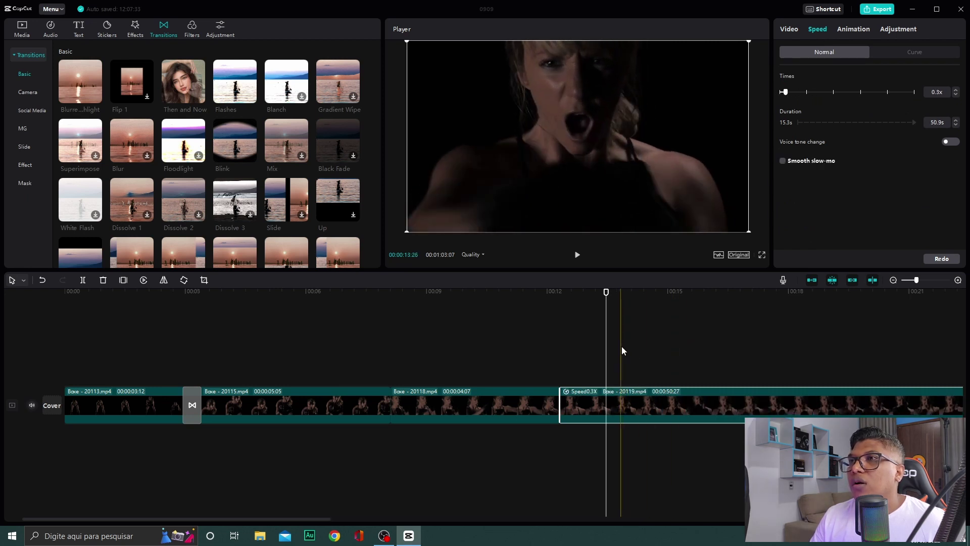
{"action": "key", "text": "space"}
{"action": "left_click", "coordinate": [550, 312]}
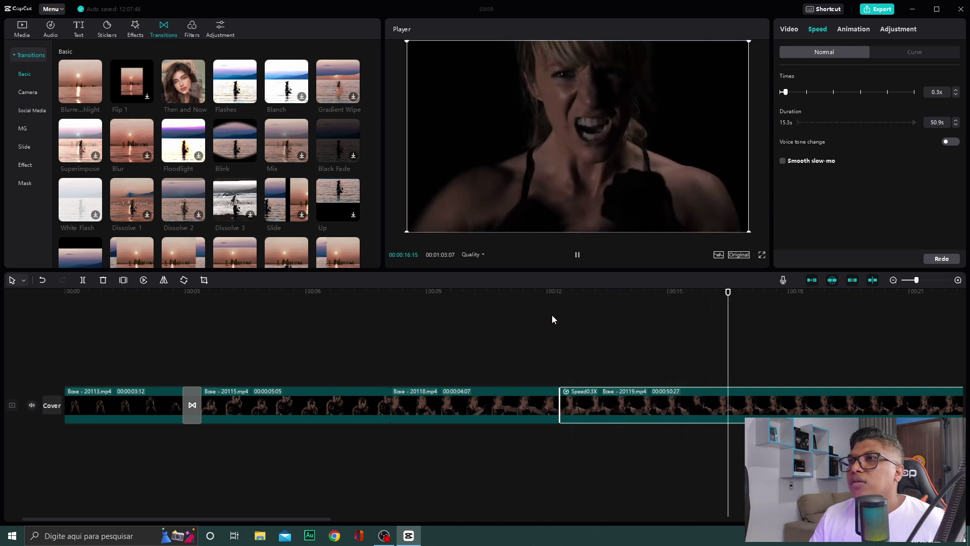
Split the slowed Boxe - 20119.mp4 4:25 from its start, keep both parts, and replay from the end of Boxe - 20118.mp4
{"action": "key", "text": "space"}
{"action": "key", "text": "ctrl+z"}
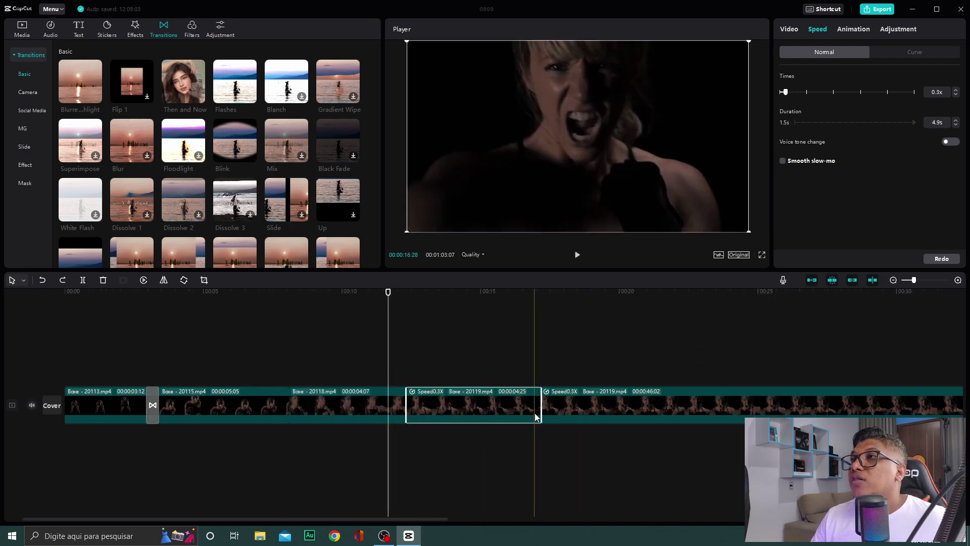
{"action": "left_click", "coordinate": [402, 311]}
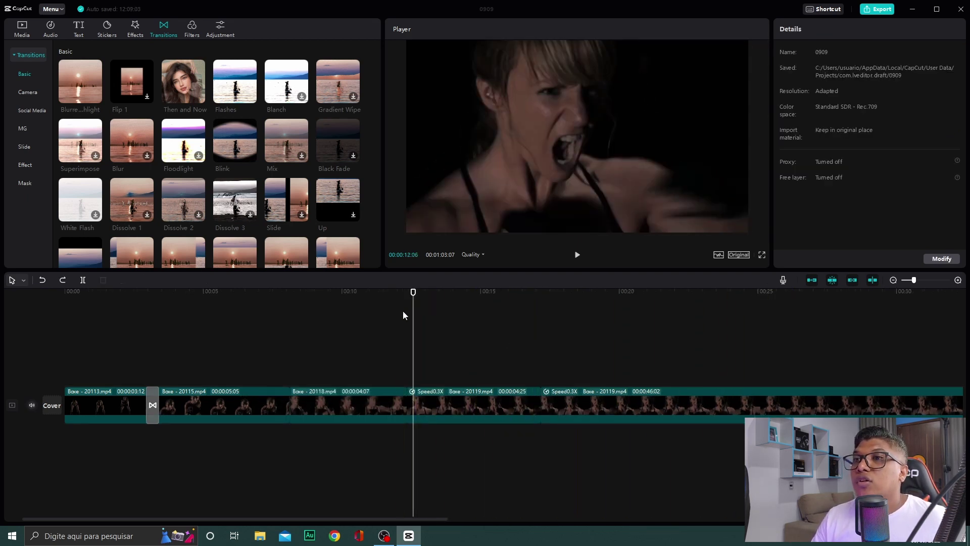
{"action": "key", "text": "space"}
{"action": "key", "text": "space"}
Set the first Boxe - 20119.mp4 segment's duration to 10 seconds, preview it, and try its voice tone change option
{"action": "left_click", "coordinate": [524, 405]}
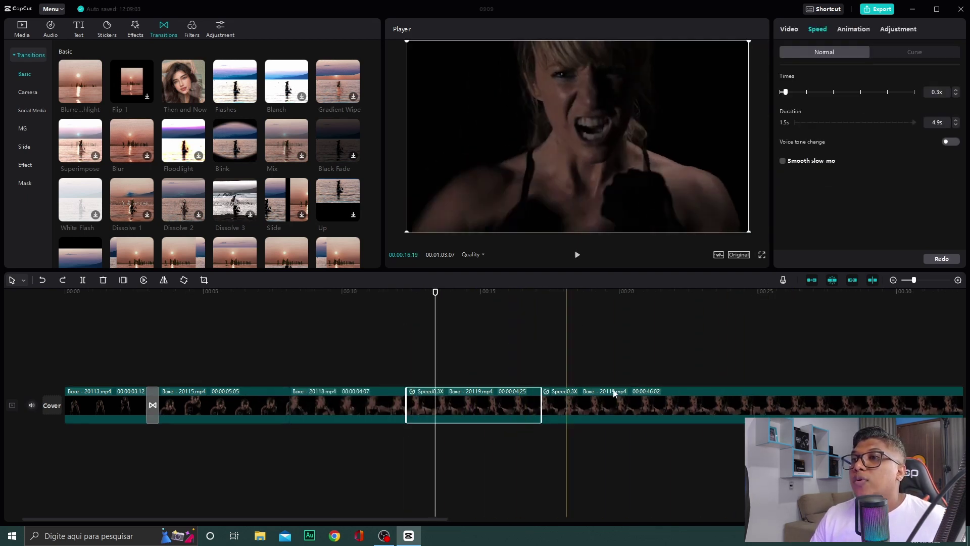
{"action": "left_click", "coordinate": [937, 123]}
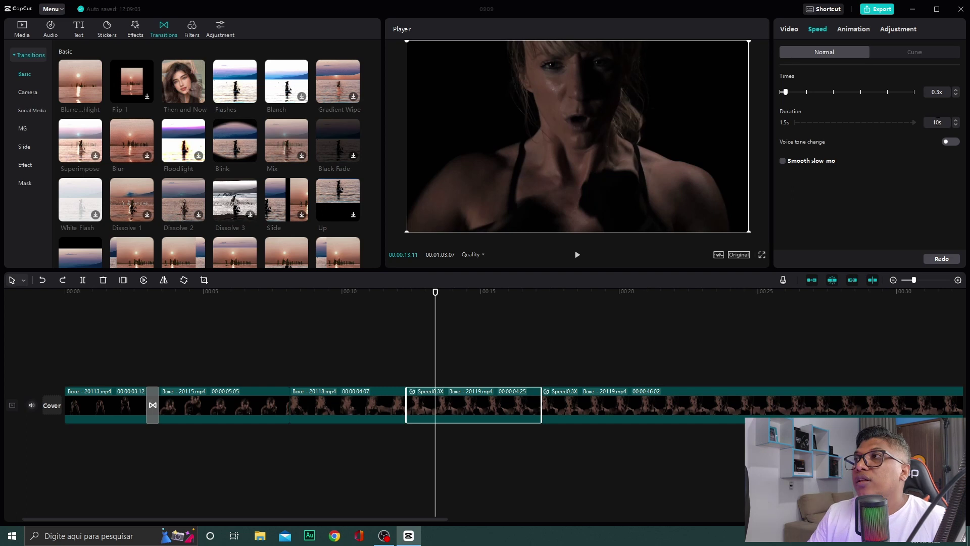
{"action": "type", "text": "10"}
{"action": "key", "text": "Return"}
{"action": "left_click", "coordinate": [385, 321]}
{"action": "key", "text": "space"}
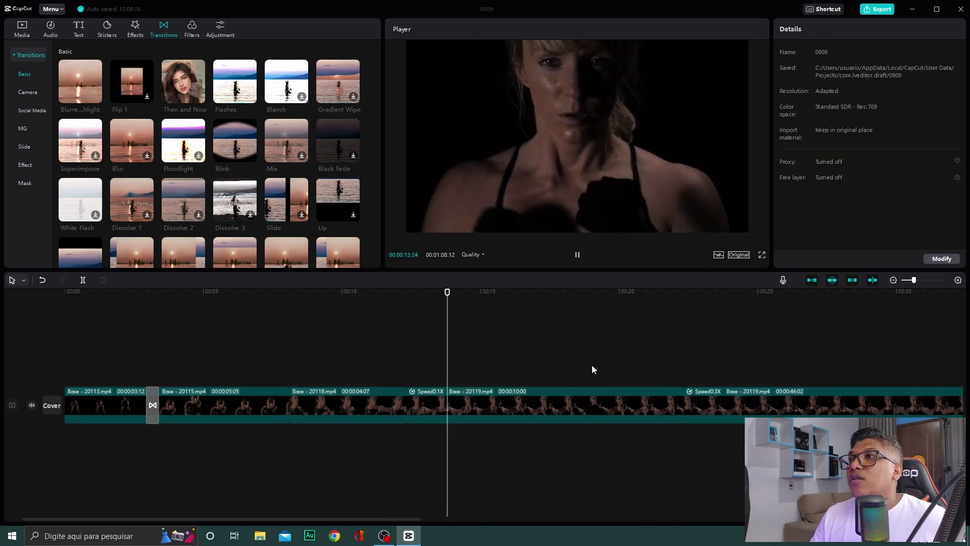
{"action": "left_click", "coordinate": [488, 399]}
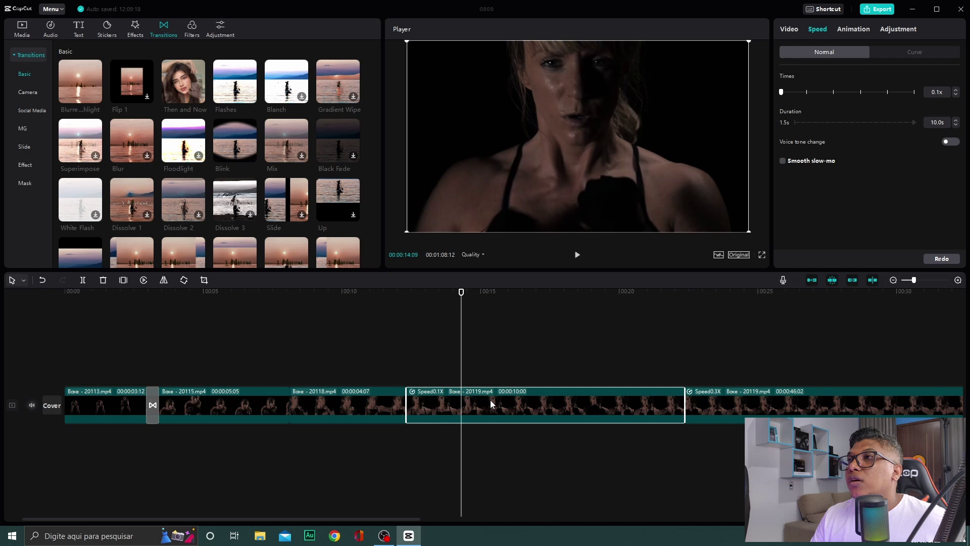
{"action": "left_click", "coordinate": [952, 142]}
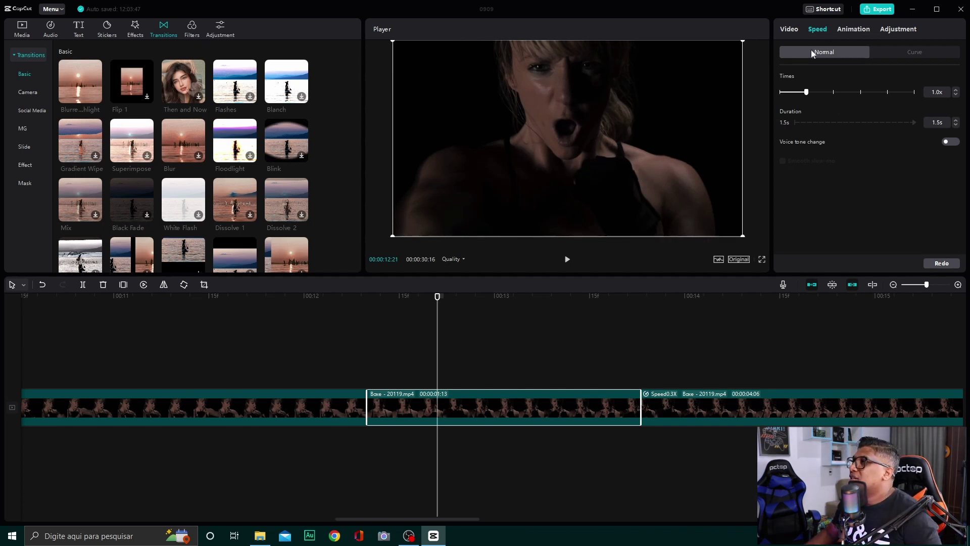
Apply the Montage speed curve to the first Boxe - 20119.mp4 segment and preview the speed ramp
{"action": "left_click", "coordinate": [904, 56]}
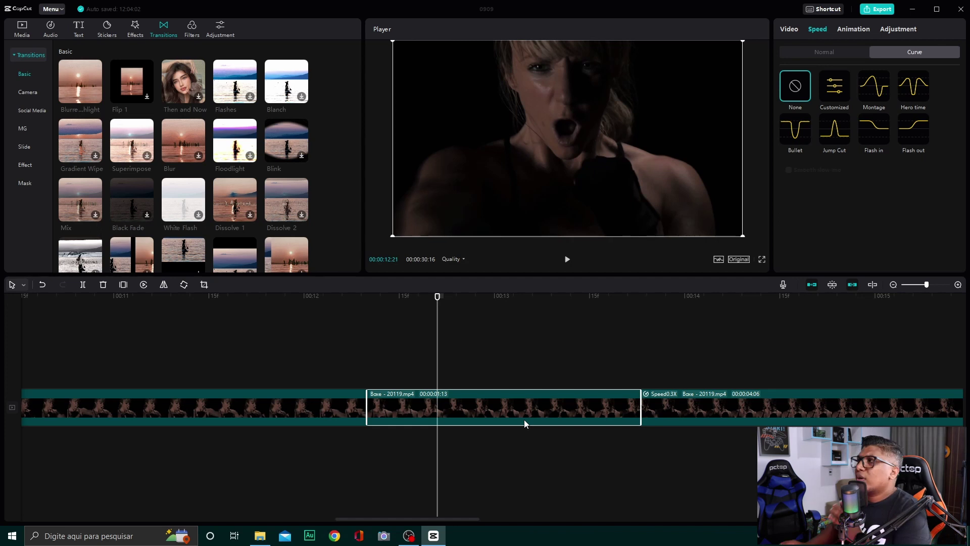
{"action": "left_click", "coordinate": [876, 99]}
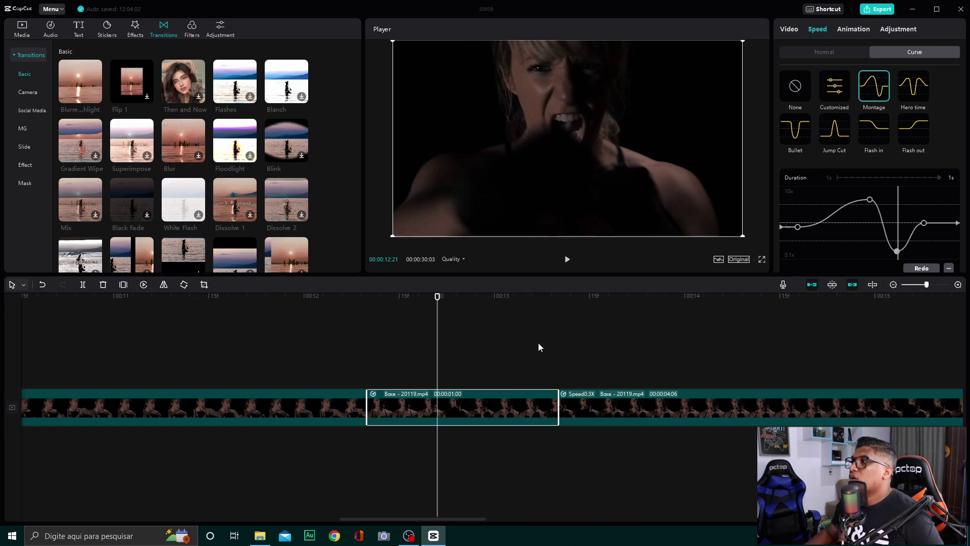
{"action": "key", "text": "space"}
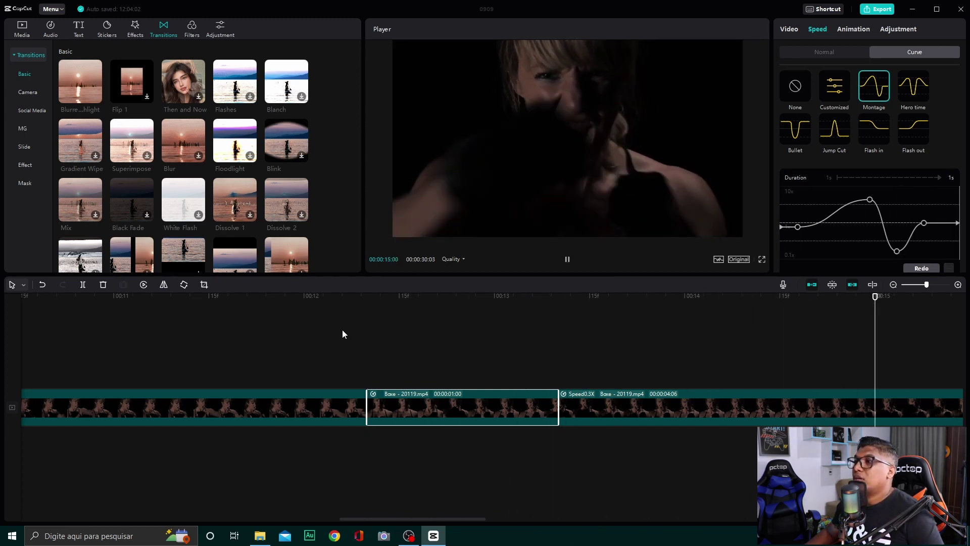
{"action": "left_click", "coordinate": [322, 312]}
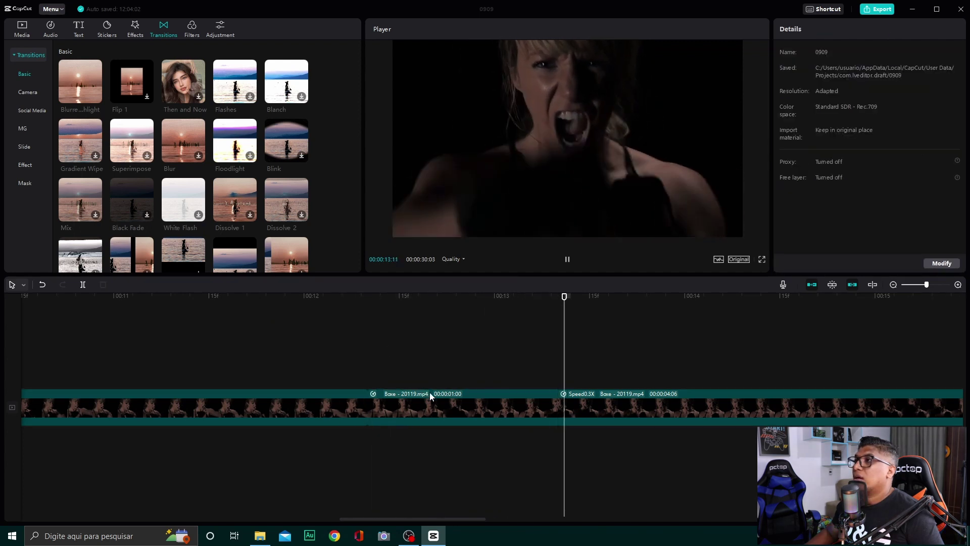
{"action": "key", "text": "space"}
Switch the first Boxe - 20119.mp4 segment to the Jump Cut speed curve and replay it from just before its start
{"action": "left_click", "coordinate": [462, 418]}
{"action": "left_click", "coordinate": [835, 130]}
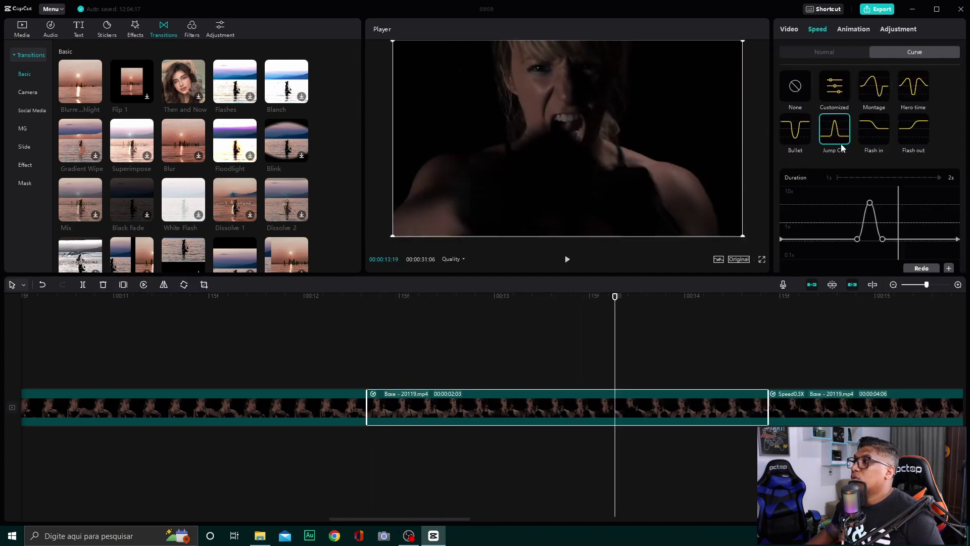
{"action": "left_click", "coordinate": [341, 313]}
{"action": "key", "text": "space"}
{"action": "left_click", "coordinate": [356, 298]}
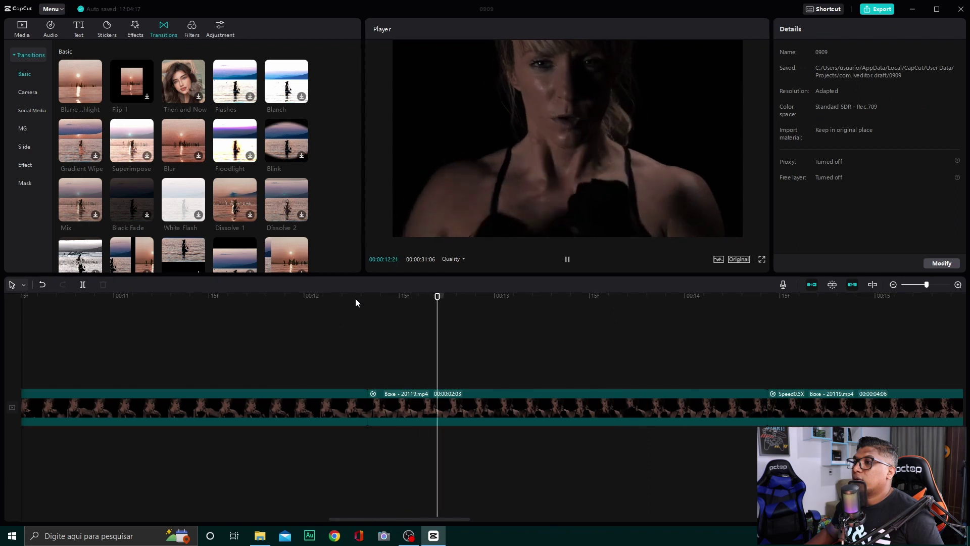
{"action": "left_click", "coordinate": [359, 298]}
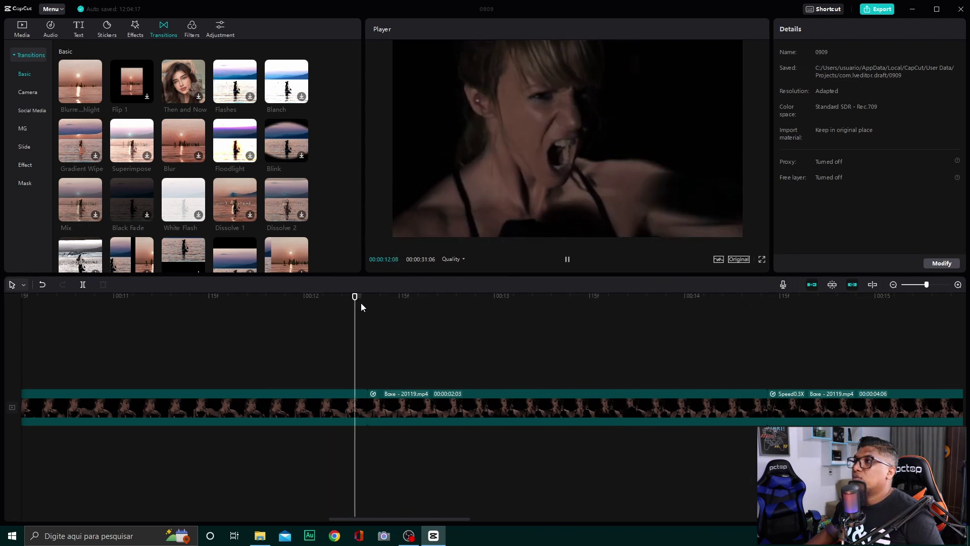
Change the first Boxe - 20119.mp4 segment's speed curve to Flash out and play it from just before its start
{"action": "left_click", "coordinate": [459, 404]}
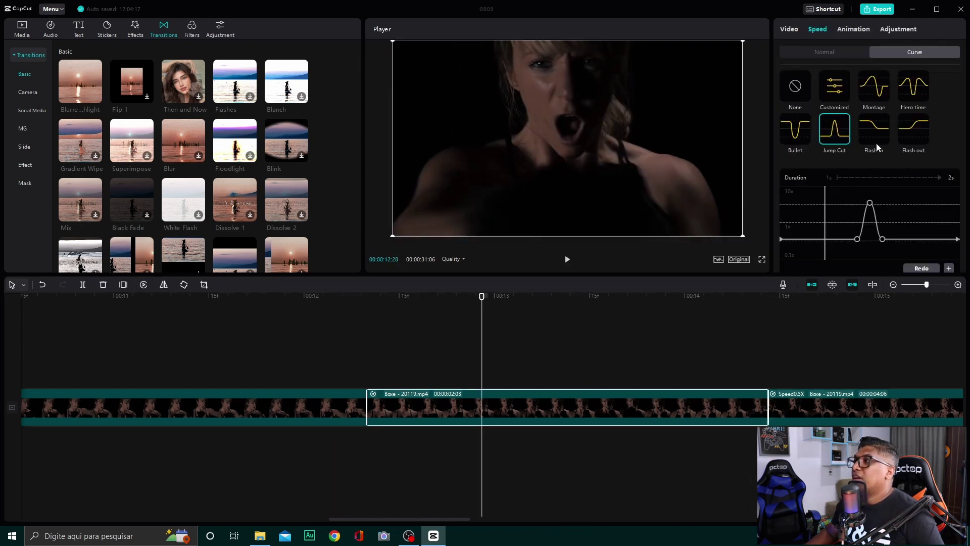
{"action": "left_click", "coordinate": [915, 134]}
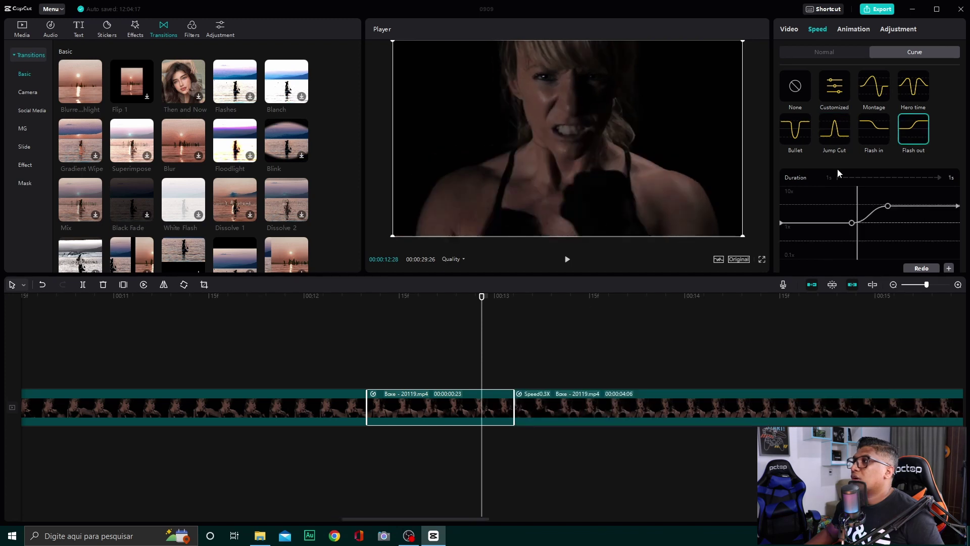
{"action": "left_click", "coordinate": [331, 322]}
{"action": "left_click", "coordinate": [335, 300]}
{"action": "key", "text": "space"}
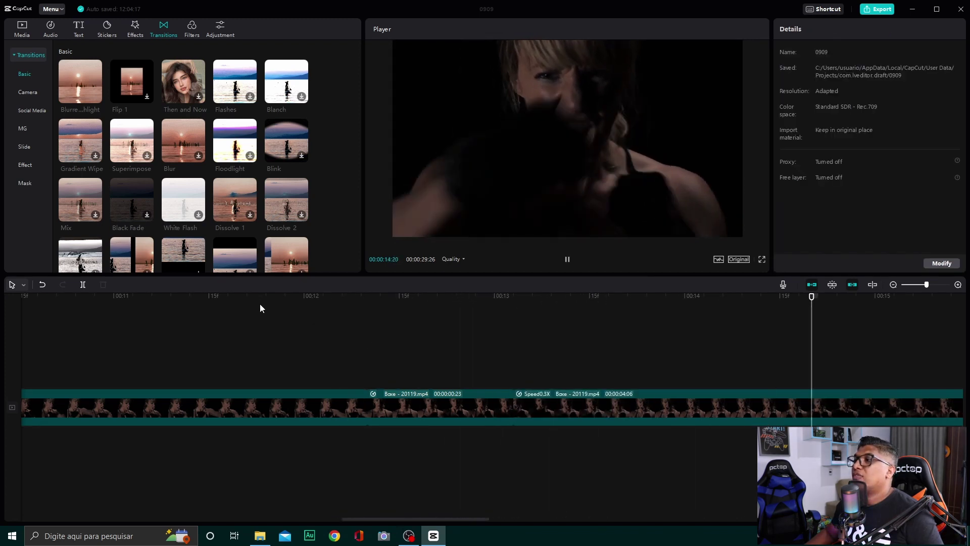
{"action": "left_click", "coordinate": [281, 305]}
Apply the Hero time speed curve to the second Boxe - 20119.mp4 segment
{"action": "left_click", "coordinate": [465, 399]}
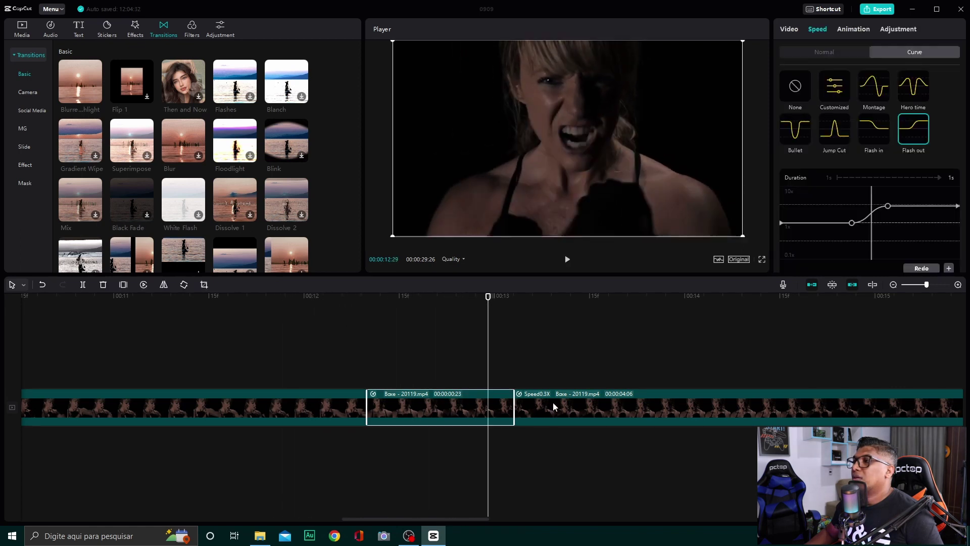
{"action": "left_click", "coordinate": [554, 404]}
{"action": "scroll", "coordinate": [484, 372], "scroll_direction": "down", "scroll_amount": 3}
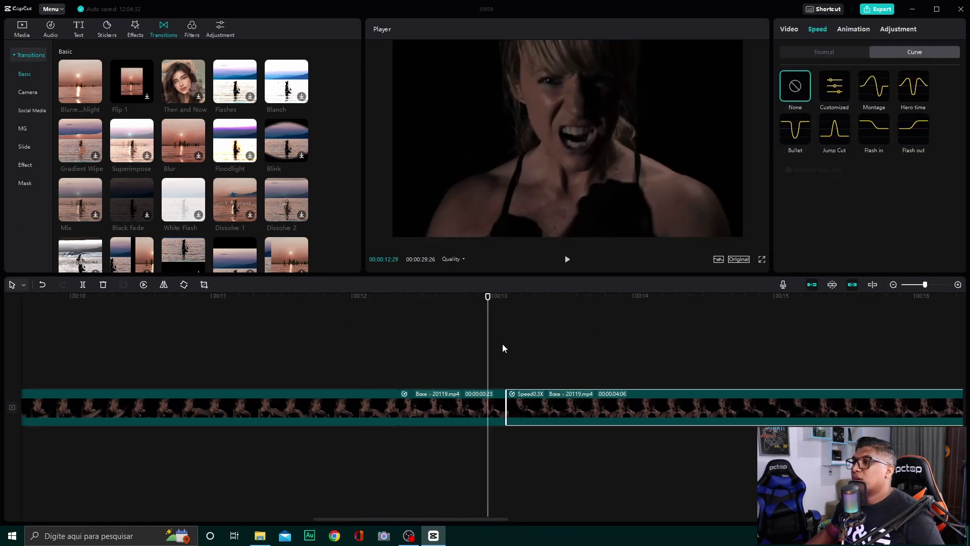
{"action": "left_click", "coordinate": [499, 299]}
{"action": "left_click", "coordinate": [540, 398]}
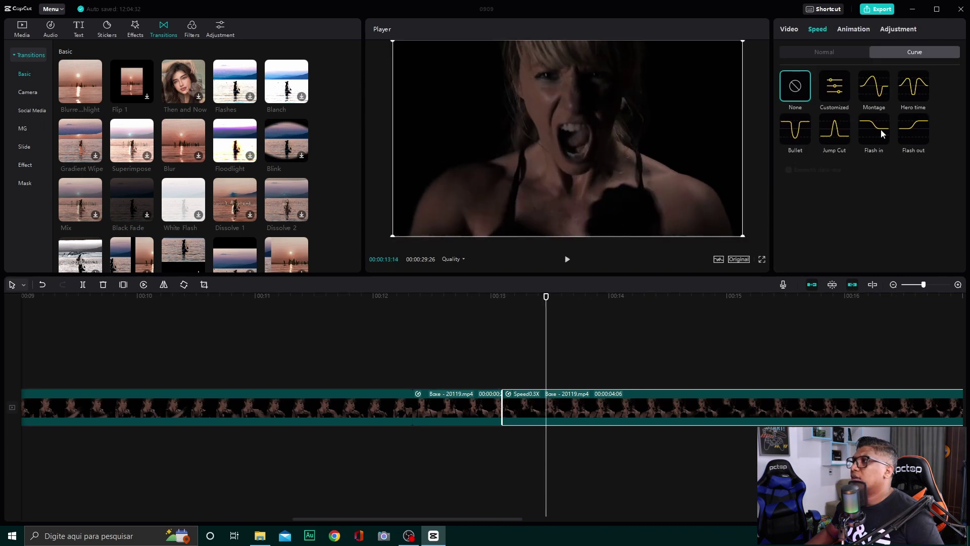
{"action": "left_click", "coordinate": [913, 88]}
{"action": "left_click", "coordinate": [546, 344]}
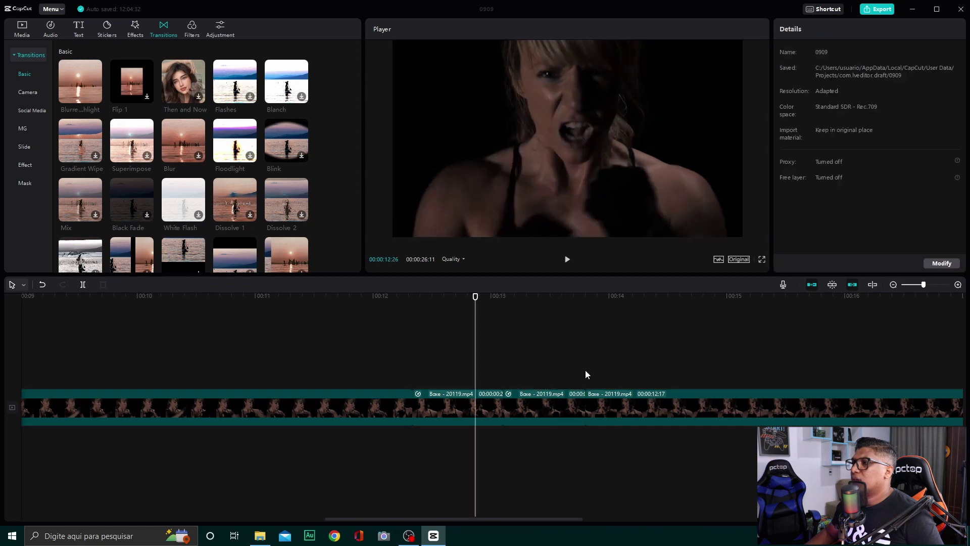
Apply the Jump Cut speed curve to the last Boxe - 20119.mp4 segment and play it from just before its start
{"action": "scroll", "coordinate": [586, 384], "scroll_direction": "down", "scroll_amount": 2}
{"action": "left_click", "coordinate": [647, 406]}
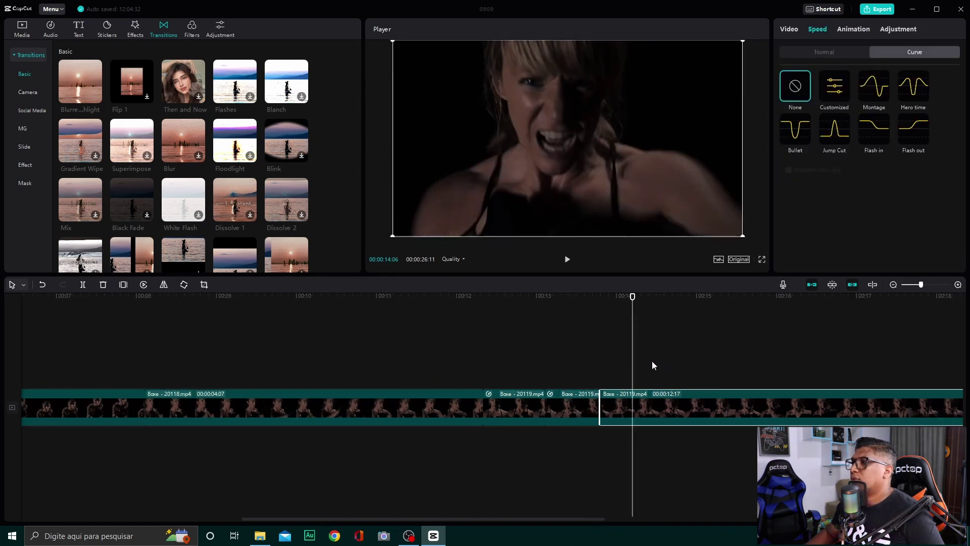
{"action": "scroll", "coordinate": [672, 368], "scroll_direction": "right", "scroll_amount": 5}
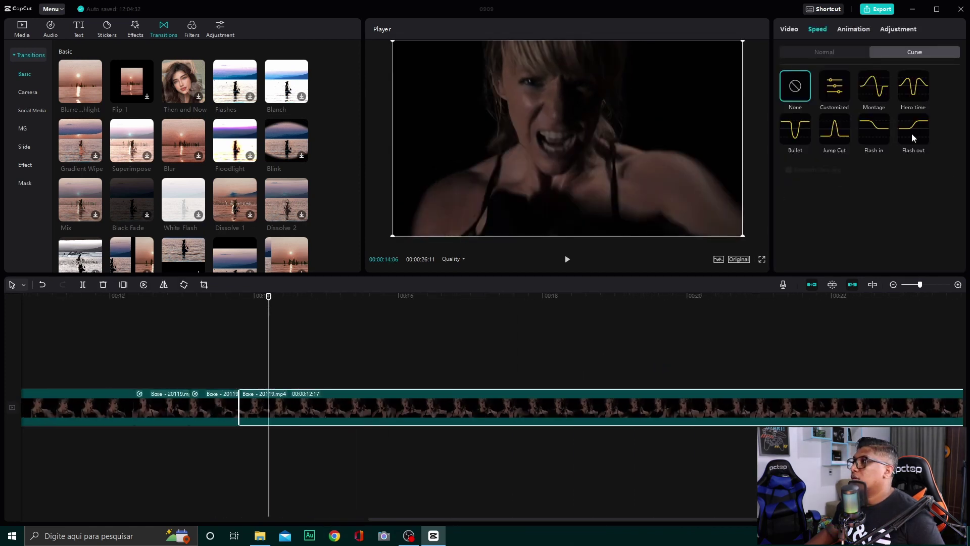
{"action": "left_click", "coordinate": [837, 133]}
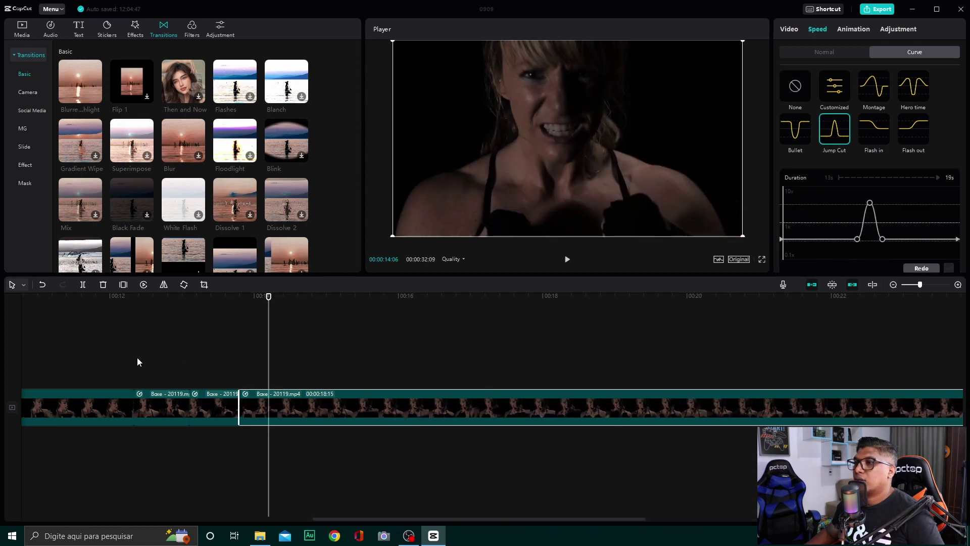
{"action": "left_click", "coordinate": [214, 305]}
{"action": "left_click", "coordinate": [221, 308]}
{"action": "key", "text": "space"}
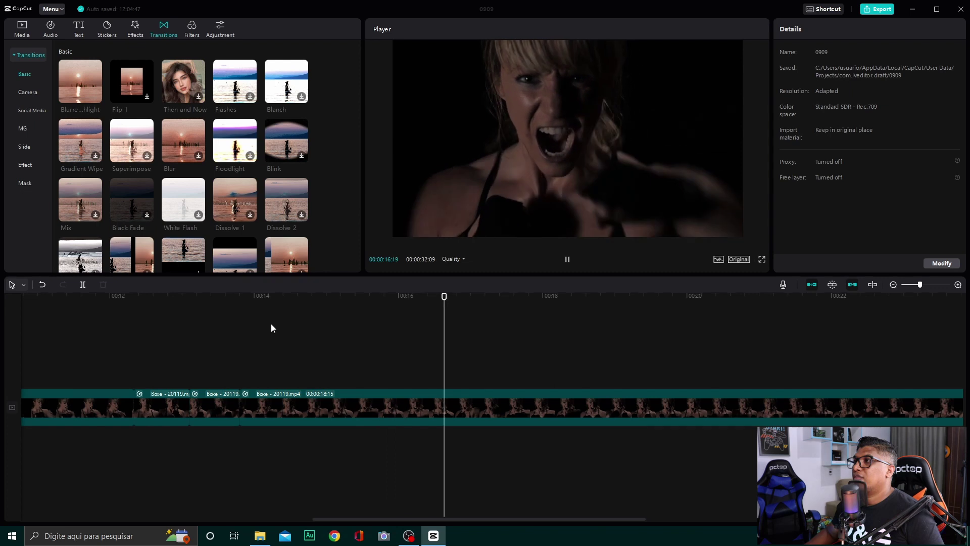
{"action": "key", "text": "space"}
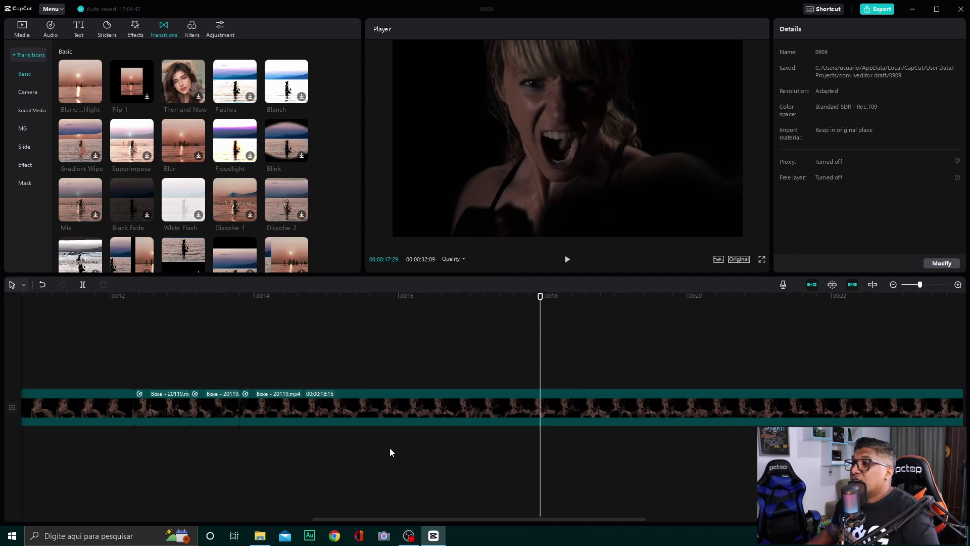
Move the playhead to the end of the last Boxe - 20119.mp4 segment and bring the whole sequence into view
{"action": "scroll", "coordinate": [476, 372], "scroll_direction": "right", "scroll_amount": 5}
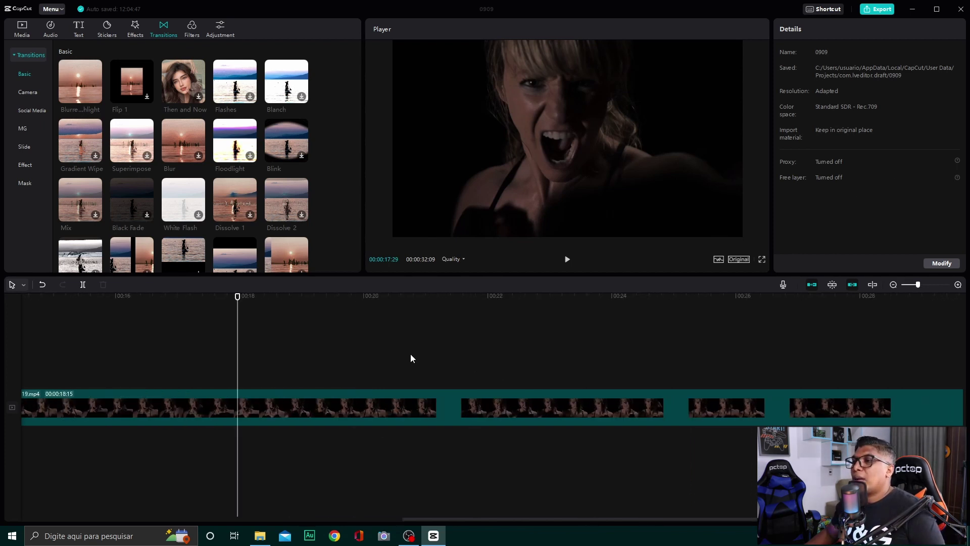
{"action": "scroll", "coordinate": [410, 358], "scroll_direction": "right", "scroll_amount": 3}
{"action": "scroll", "coordinate": [341, 352], "scroll_direction": "right", "scroll_amount": 3}
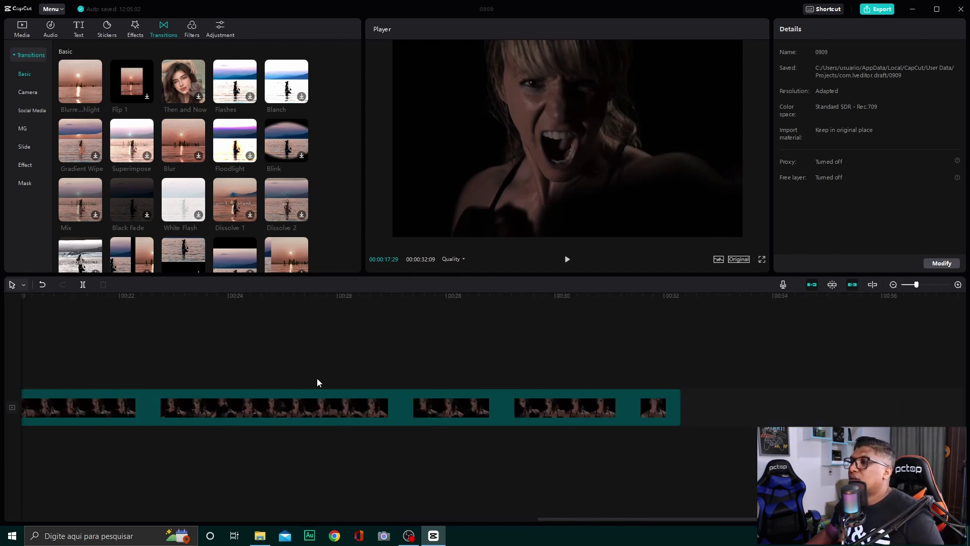
{"action": "scroll", "coordinate": [454, 354], "scroll_direction": "down", "scroll_amount": 2}
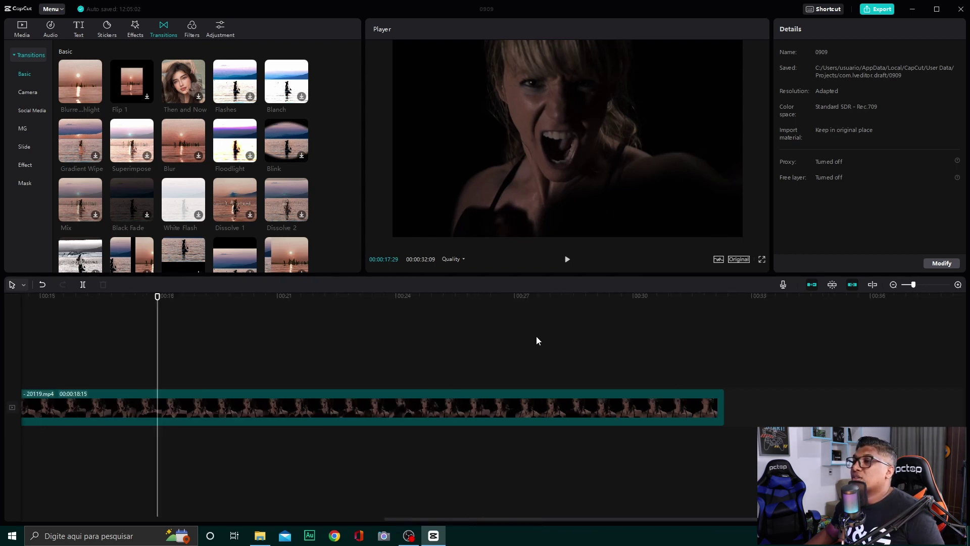
{"action": "scroll", "coordinate": [453, 323], "scroll_direction": "right", "scroll_amount": 2}
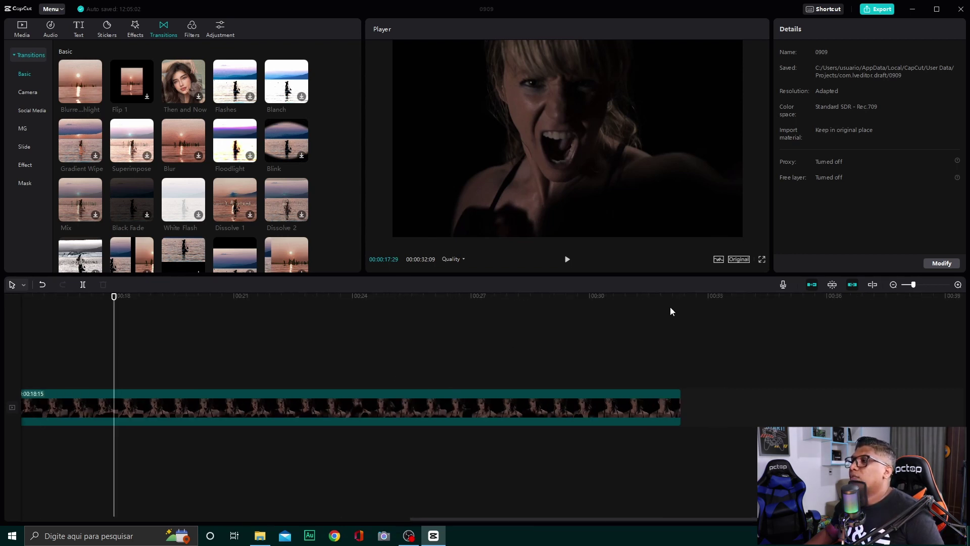
{"action": "left_click_drag", "start_coordinate": [670, 307], "coordinate": [690, 298]}
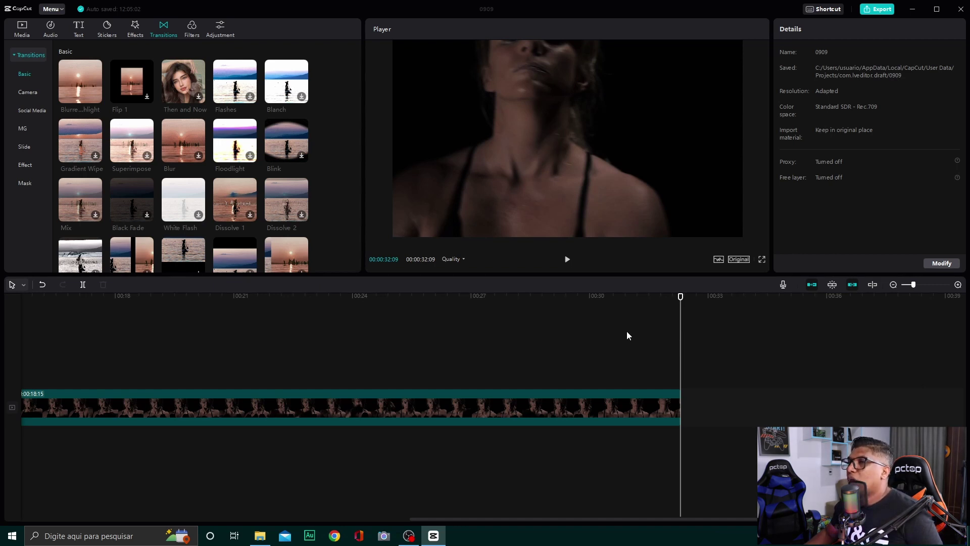
{"action": "scroll", "coordinate": [603, 344], "scroll_direction": "down", "scroll_amount": 5}
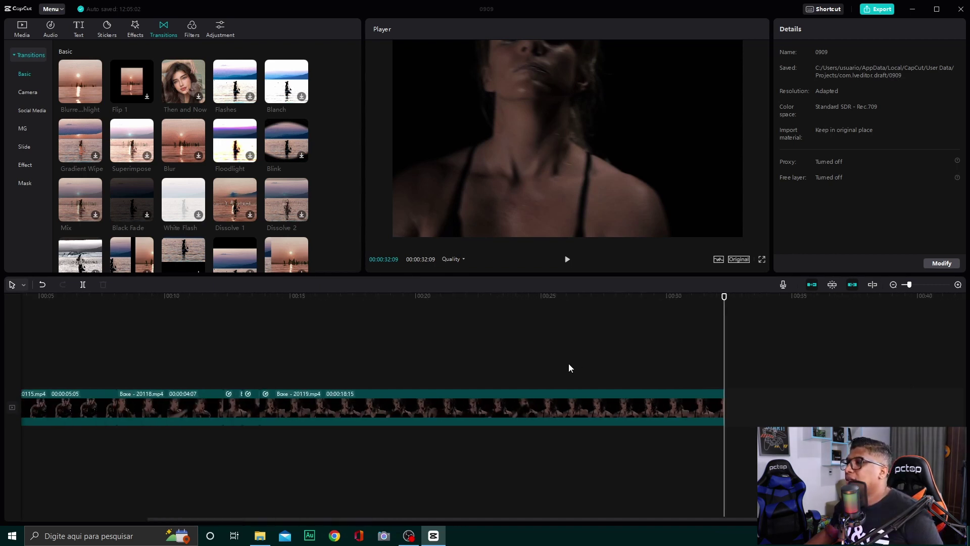
{"action": "scroll", "coordinate": [514, 382], "scroll_direction": "down", "scroll_amount": 2}
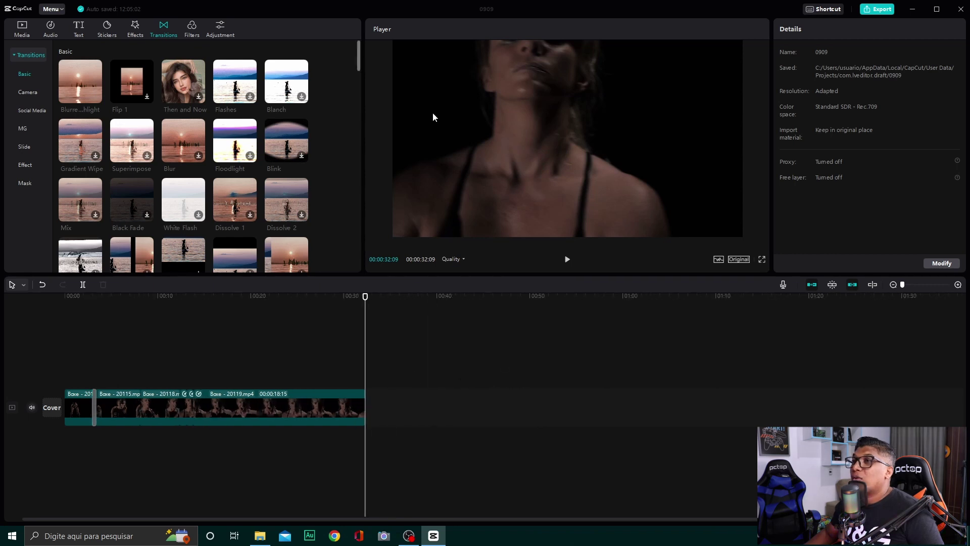
Import Retrato - 45283.mp4 from the Downloads folder and append it to the end of the main track
{"action": "left_click", "coordinate": [22, 30]}
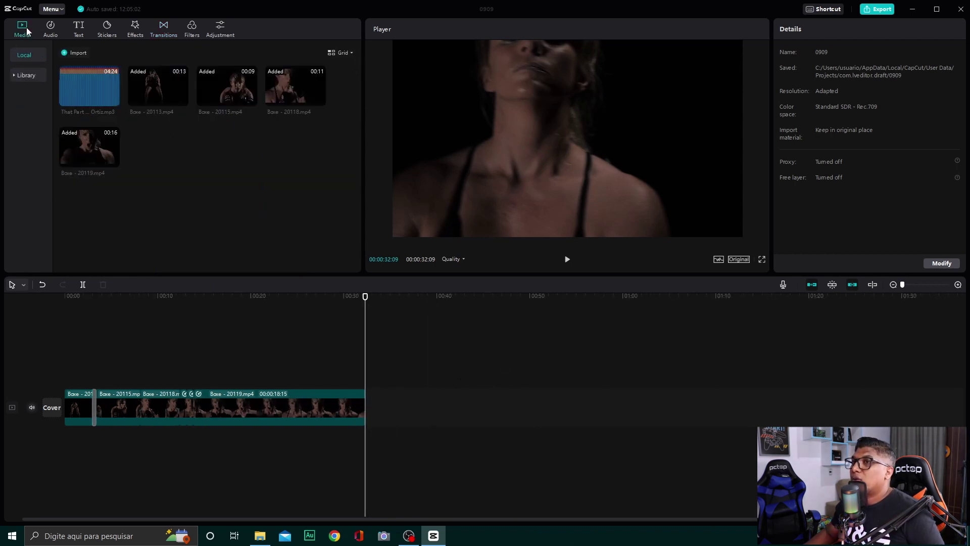
{"action": "left_click", "coordinate": [76, 55]}
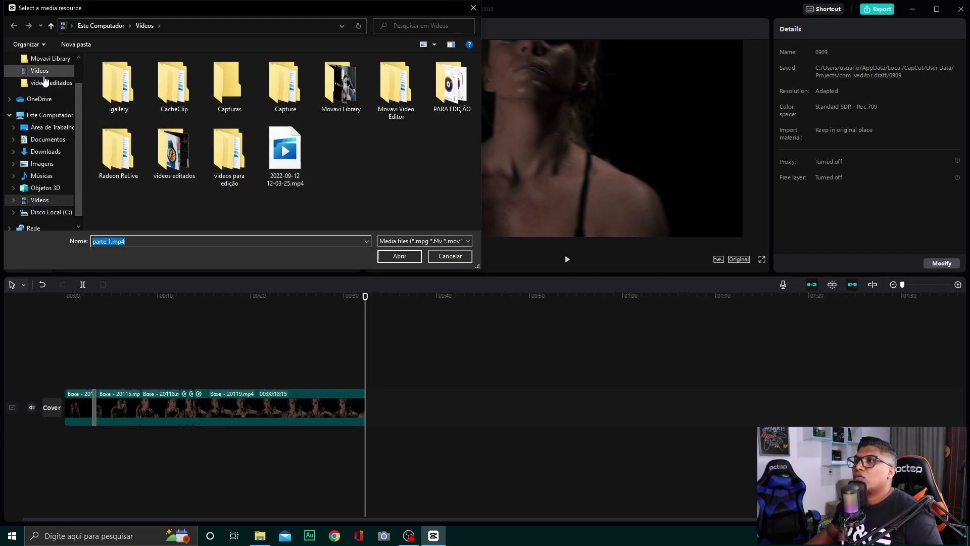
{"action": "left_click", "coordinate": [44, 152]}
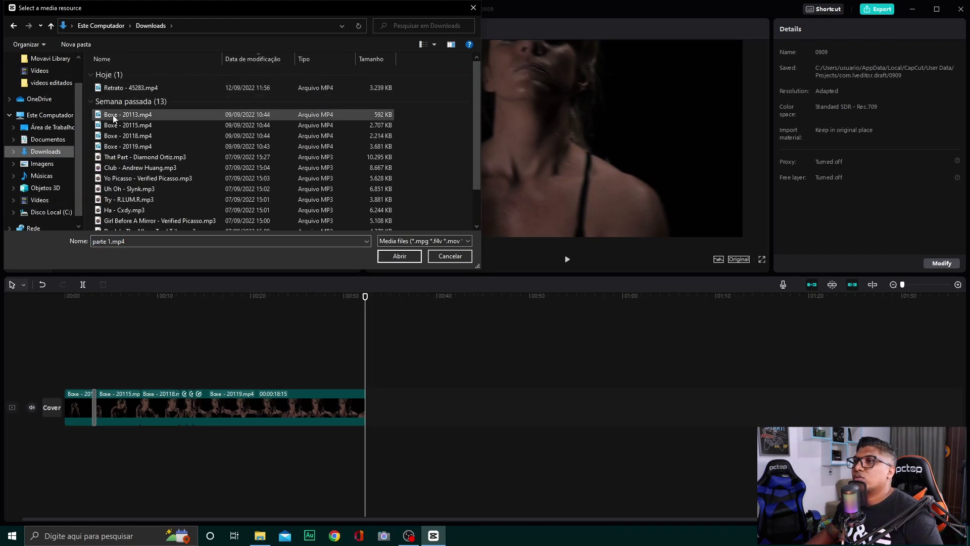
{"action": "left_click", "coordinate": [132, 88]}
{"action": "left_click", "coordinate": [390, 252]}
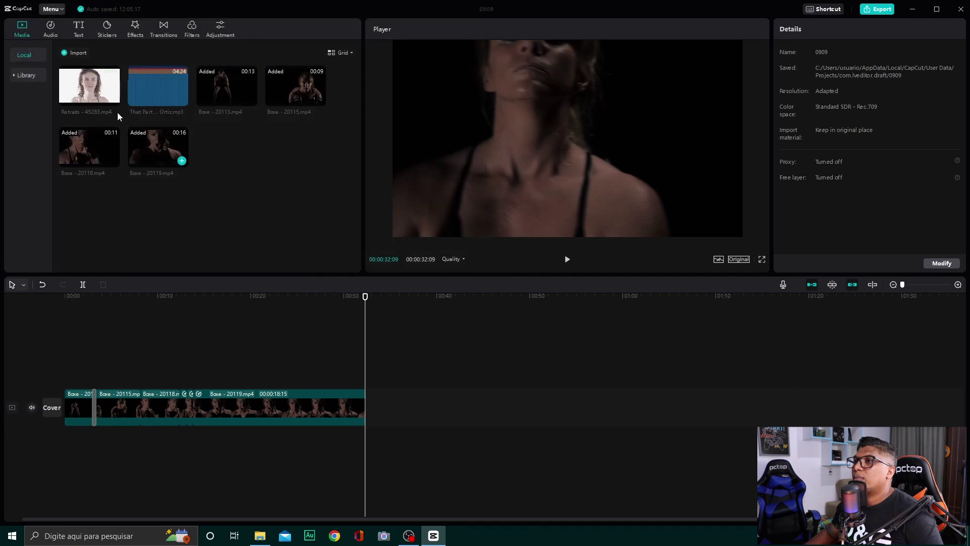
{"action": "left_click_drag", "start_coordinate": [108, 88], "coordinate": [374, 421]}
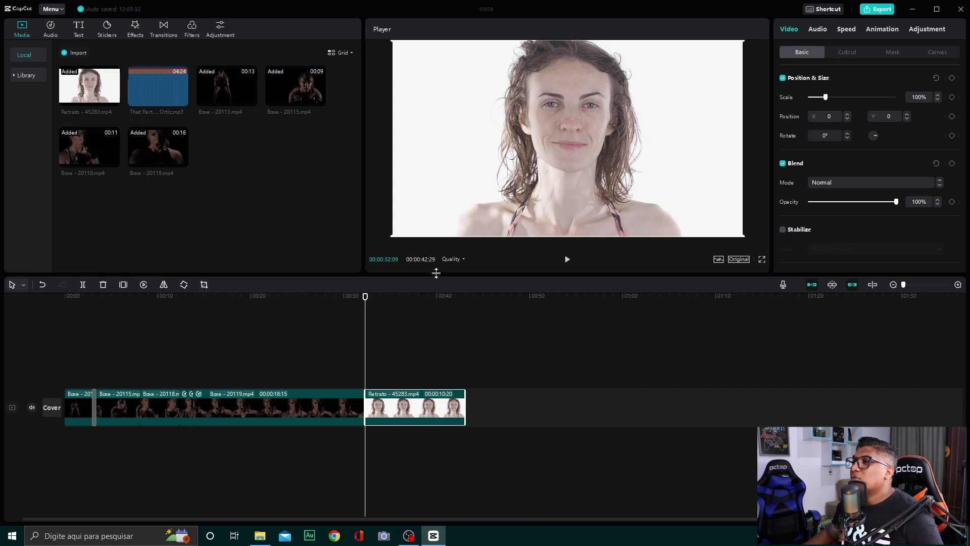
Enlarge the video preview area in both height and width, keeping the portrait clip's scale at 100%
{"action": "left_click_drag", "start_coordinate": [435, 273], "coordinate": [392, 312]}
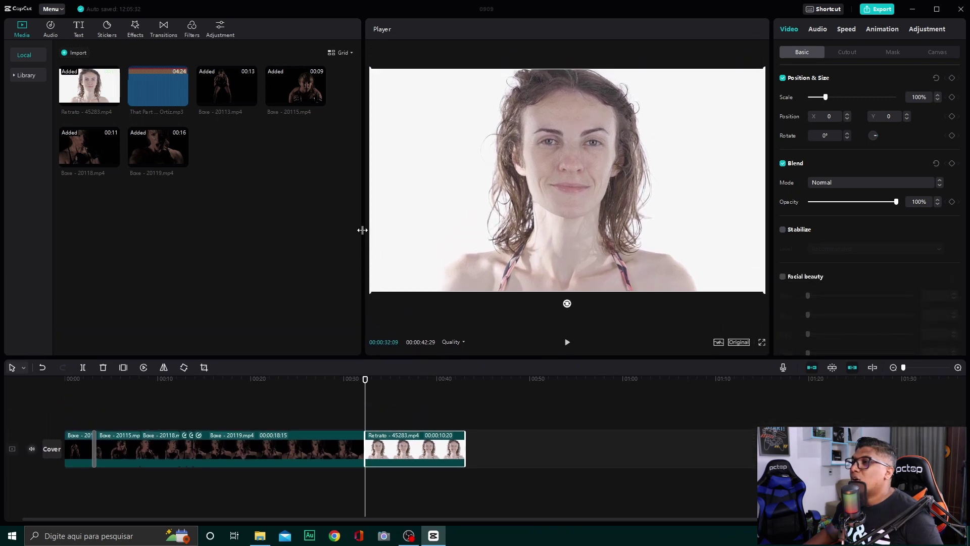
{"action": "left_click_drag", "start_coordinate": [362, 227], "coordinate": [256, 234]}
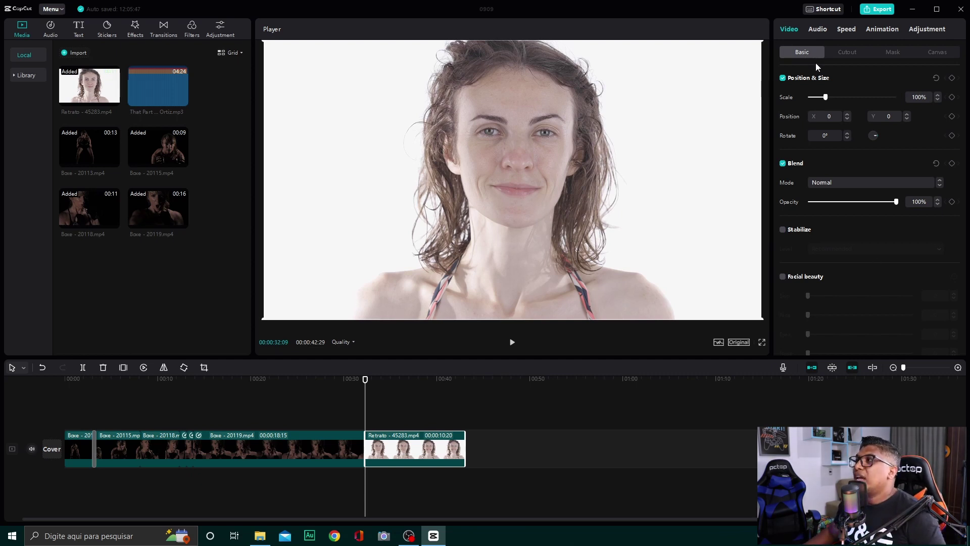
{"action": "mouse_move", "coordinate": [826, 97]}
{"action": "left_mouse_down"}
{"action": "mouse_move", "coordinate": [857, 96]}
{"action": "mouse_move", "coordinate": [825, 97]}
{"action": "left_mouse_up"}
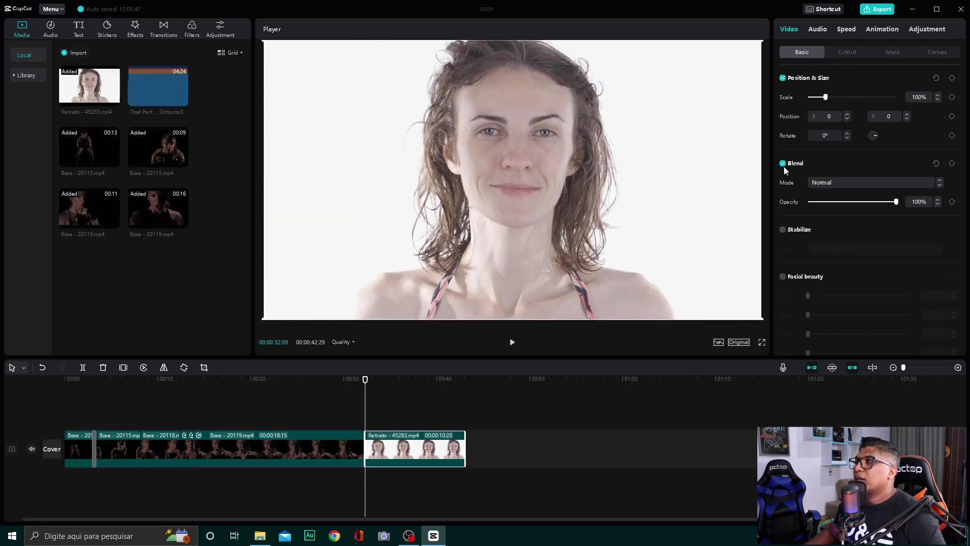
Set the Retrato - 45283.mp4 clip's opacity to 52% and its blend mode to Screen
{"action": "left_click_drag", "start_coordinate": [877, 202], "coordinate": [851, 202]}
{"action": "left_click", "coordinate": [849, 183]}
{"action": "left_click", "coordinate": [838, 224]}
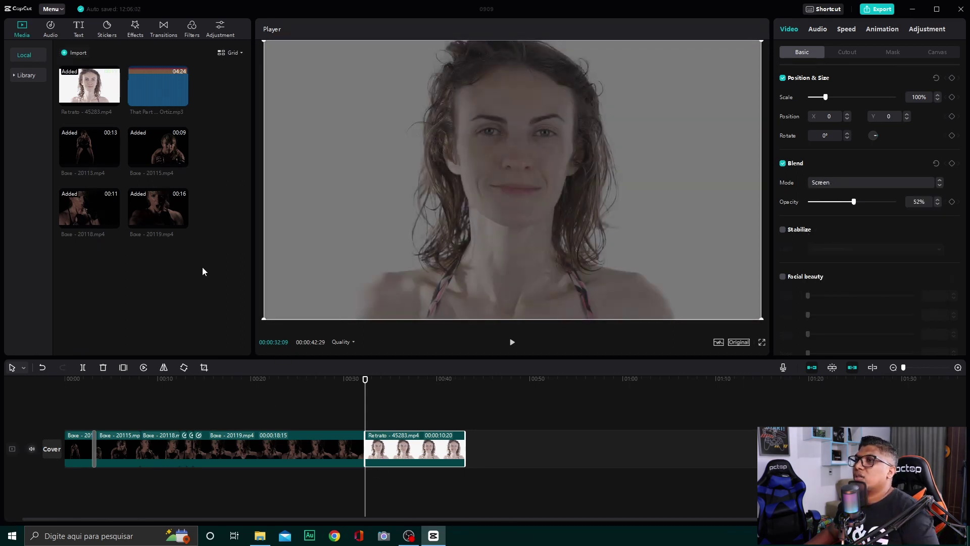
Add Boxe - 20113.mp4 after the last Boxe - 20119.mp4 segment and stack Retrato - 45283.mp4 on a track above it
{"action": "mouse_move", "coordinate": [98, 156]}
{"action": "left_click_drag", "start_coordinate": [96, 151], "coordinate": [380, 493]}
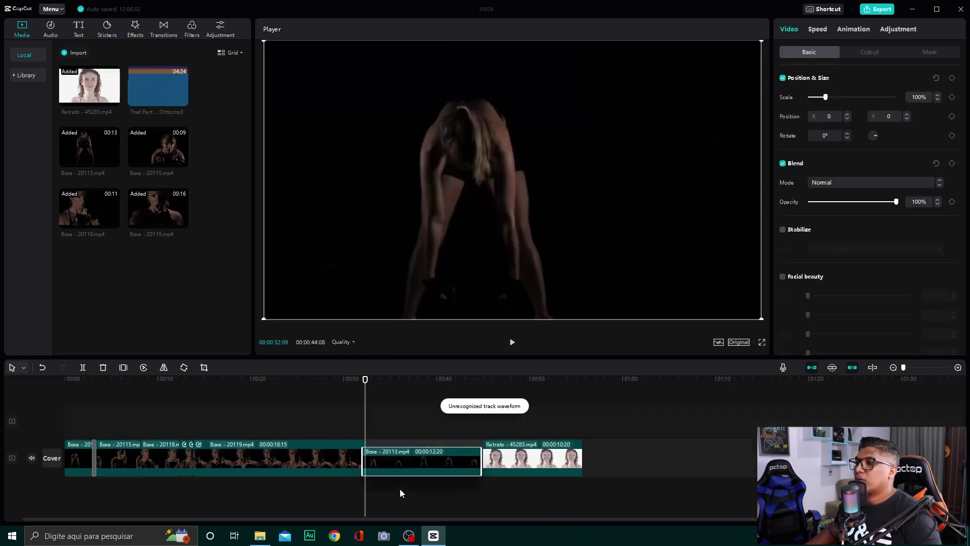
{"action": "left_click", "coordinate": [399, 448]}
{"action": "left_click_drag", "start_coordinate": [400, 447], "coordinate": [403, 410]}
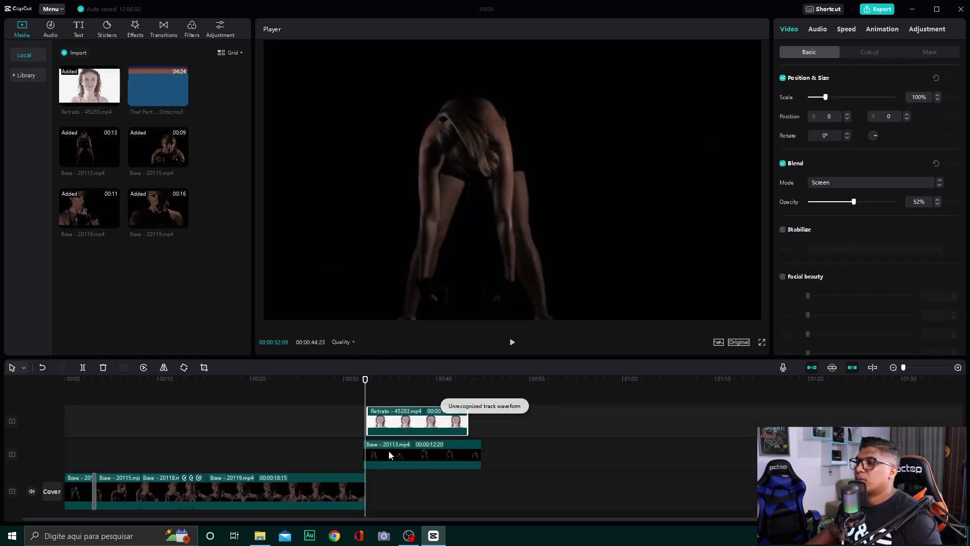
Set the Retrato - 45283.mp4 overlay's blend mode to Brighten and view the stacked clips at 00:00:35:24
{"action": "left_click", "coordinate": [390, 456]}
{"action": "left_click", "coordinate": [414, 419]}
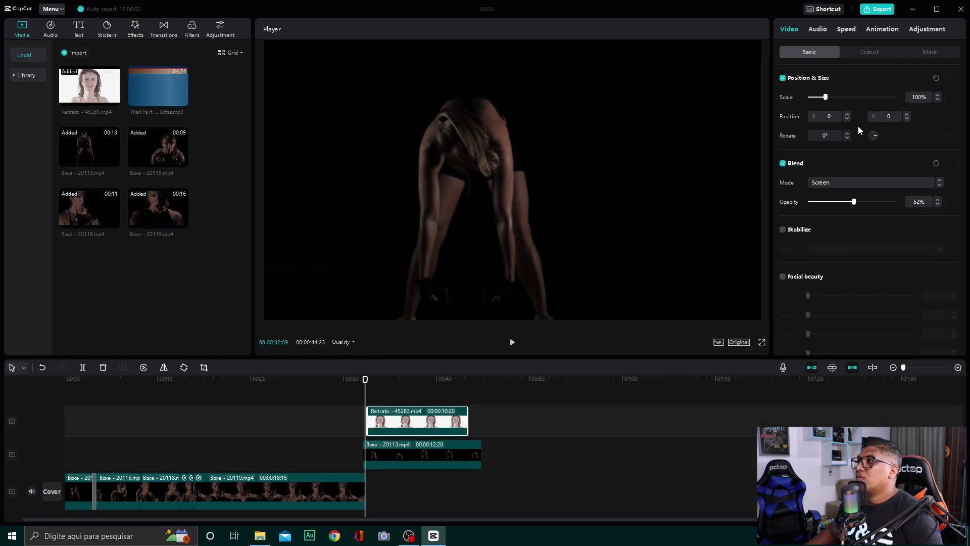
{"action": "left_click", "coordinate": [853, 183]}
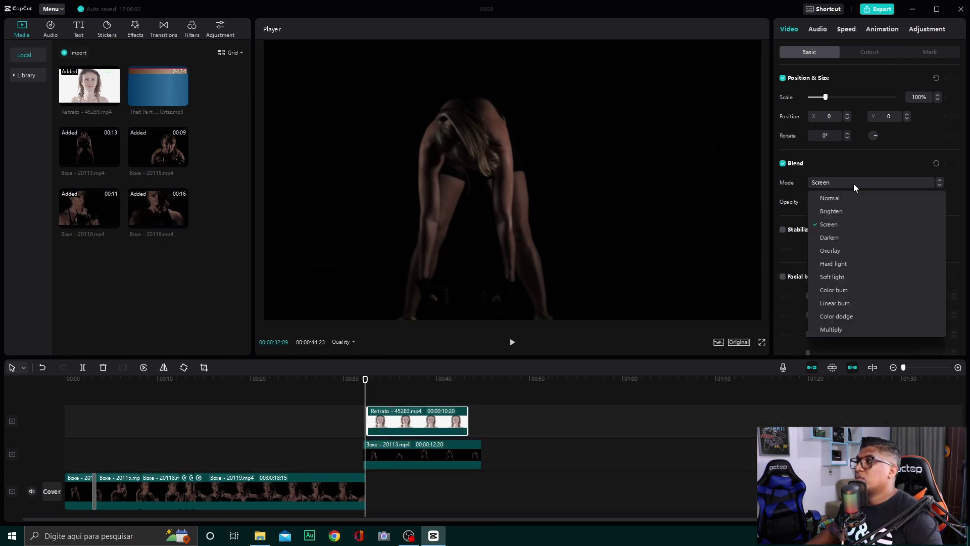
{"action": "left_click", "coordinate": [848, 214]}
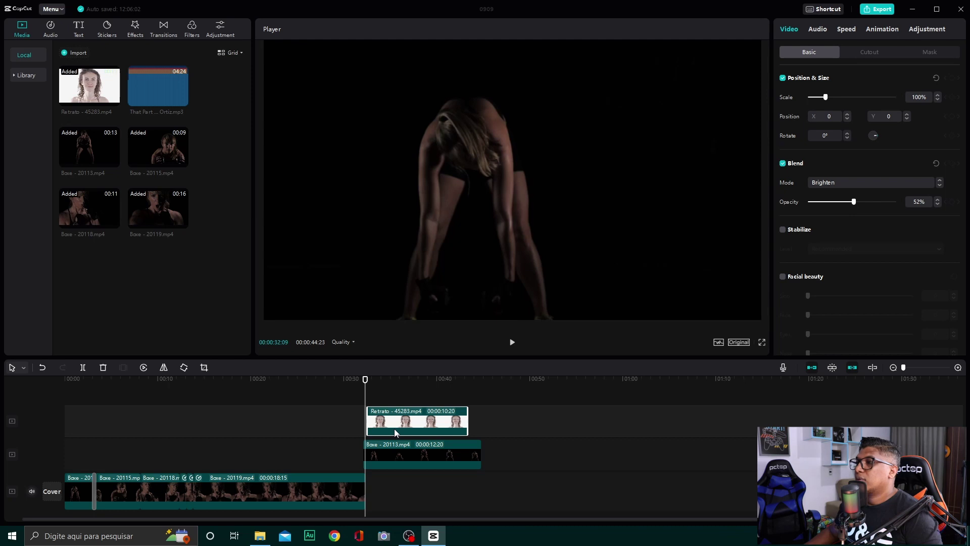
{"action": "left_click", "coordinate": [398, 384]}
{"action": "left_click", "coordinate": [399, 385]}
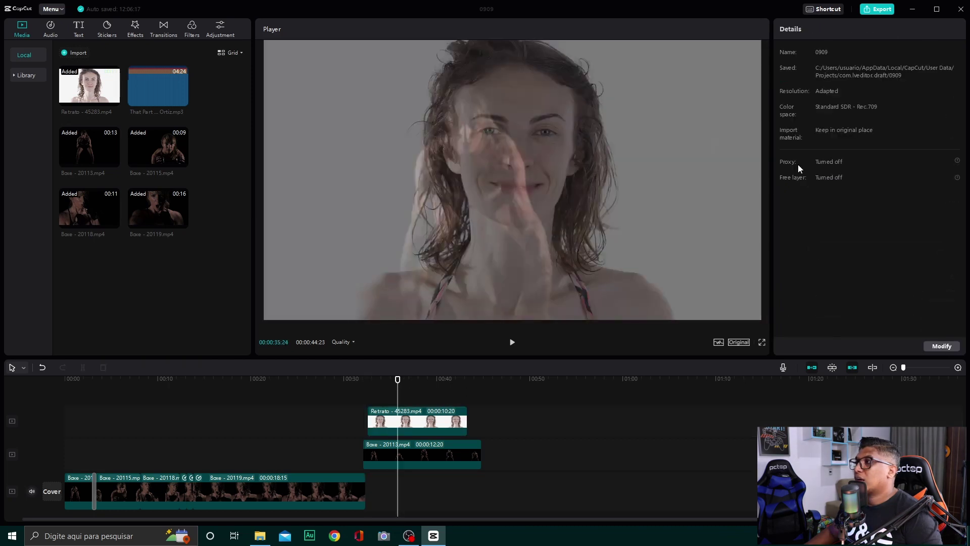
Try the Overlay, Soft light, Color burn and Color dodge blend modes on the Retrato - 45283.mp4 overlay
{"action": "left_click", "coordinate": [411, 427]}
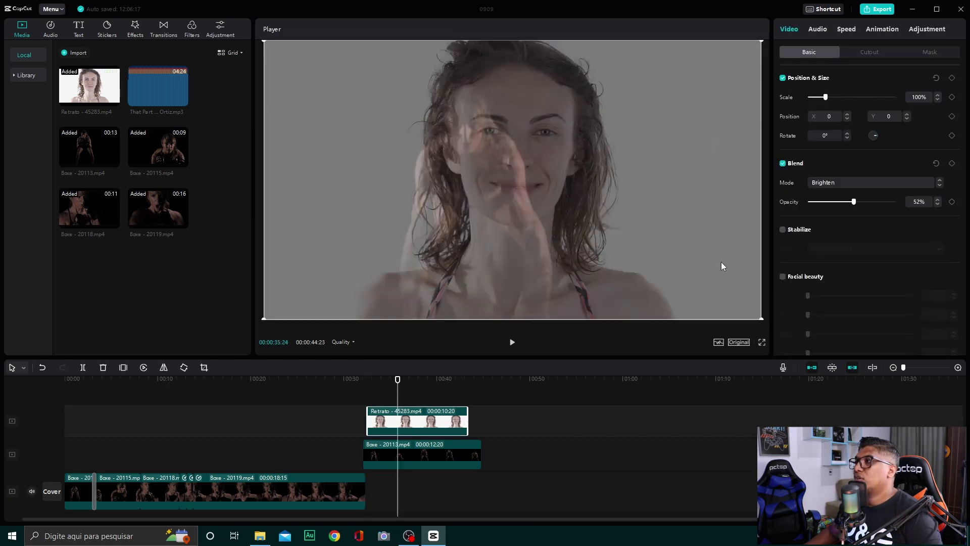
{"action": "scroll", "coordinate": [843, 182], "scroll_direction": "down", "scroll_amount": 1}
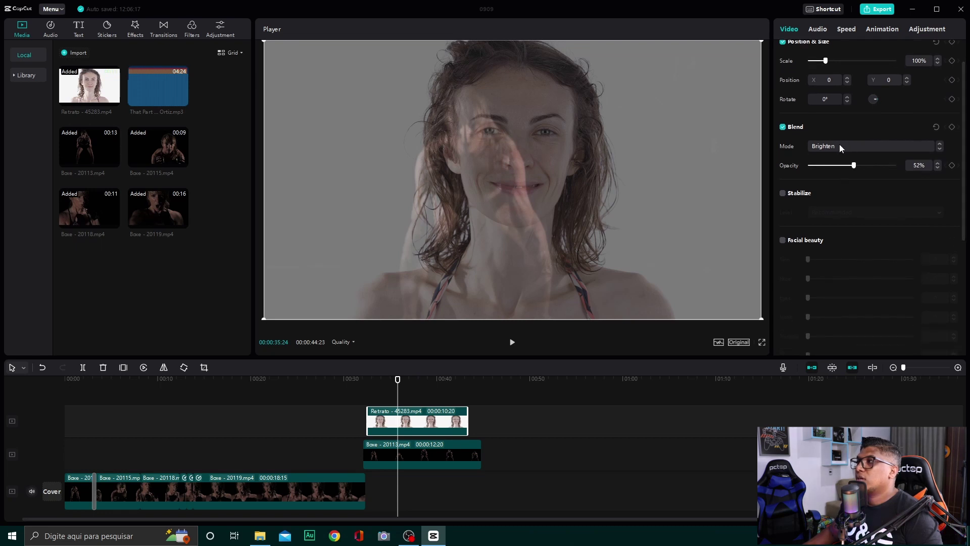
{"action": "left_click", "coordinate": [844, 146]}
{"action": "left_click", "coordinate": [837, 214]}
{"action": "left_click", "coordinate": [834, 146]}
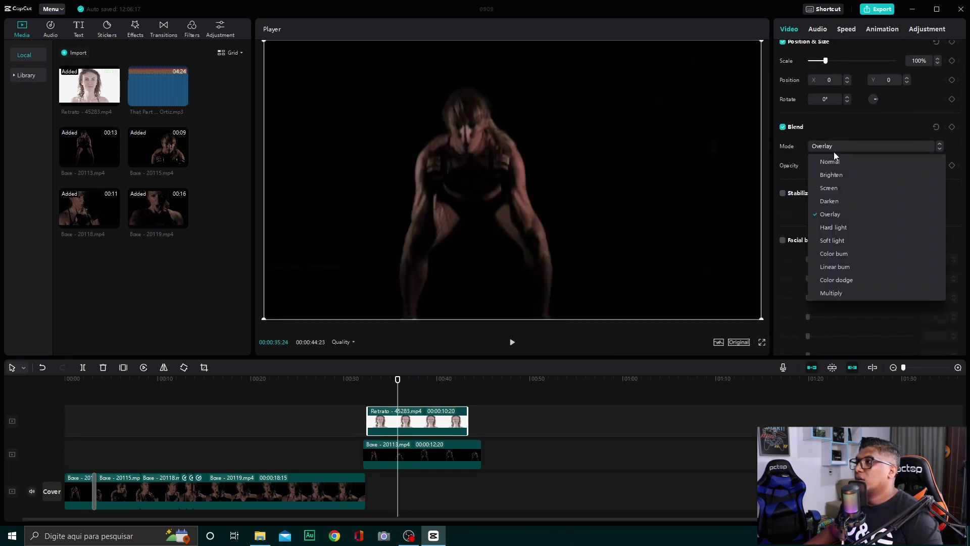
{"action": "left_click", "coordinate": [825, 242]}
{"action": "left_click", "coordinate": [829, 147]}
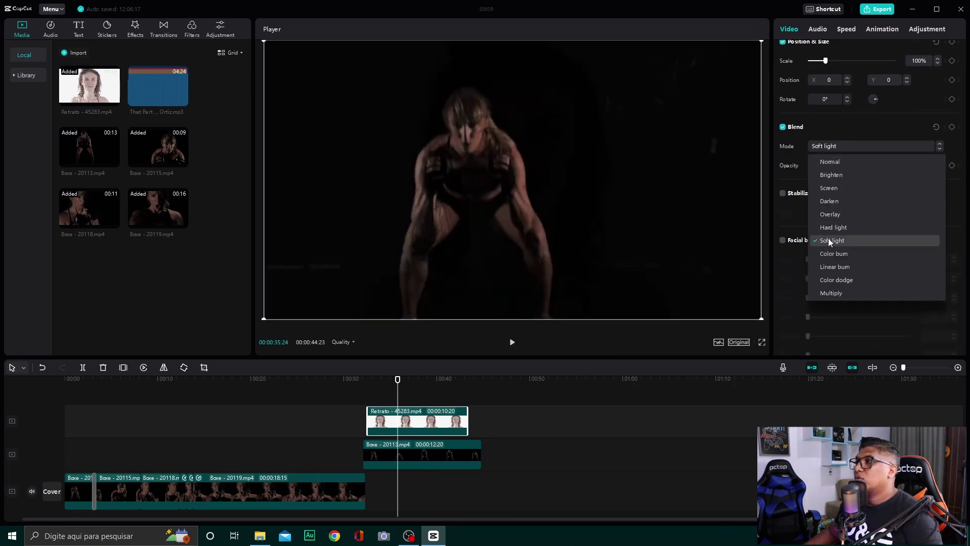
{"action": "left_click", "coordinate": [829, 256]}
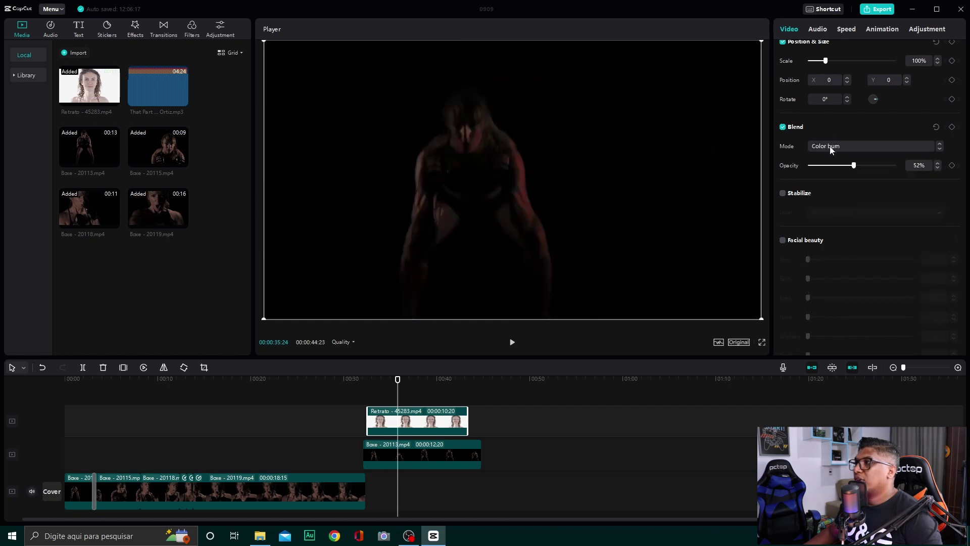
{"action": "left_click", "coordinate": [831, 146]}
{"action": "left_click", "coordinate": [836, 281]}
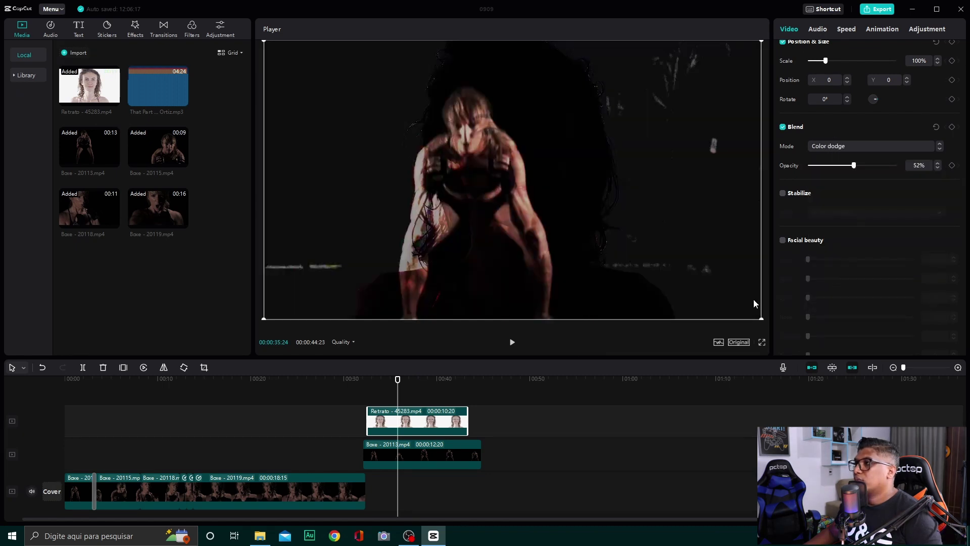
Try the Multiply blend mode on the Retrato - 45283.mp4 overlay, return it to Brighten, and play the stacked clips from their start
{"action": "left_click", "coordinate": [825, 146]}
{"action": "left_click", "coordinate": [823, 297]}
{"action": "left_click", "coordinate": [827, 150]}
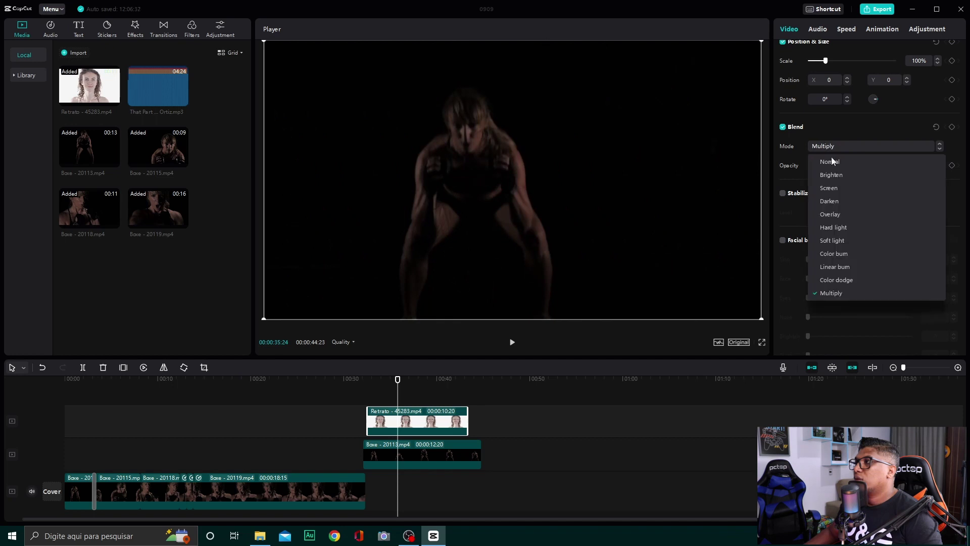
{"action": "left_click", "coordinate": [832, 175]}
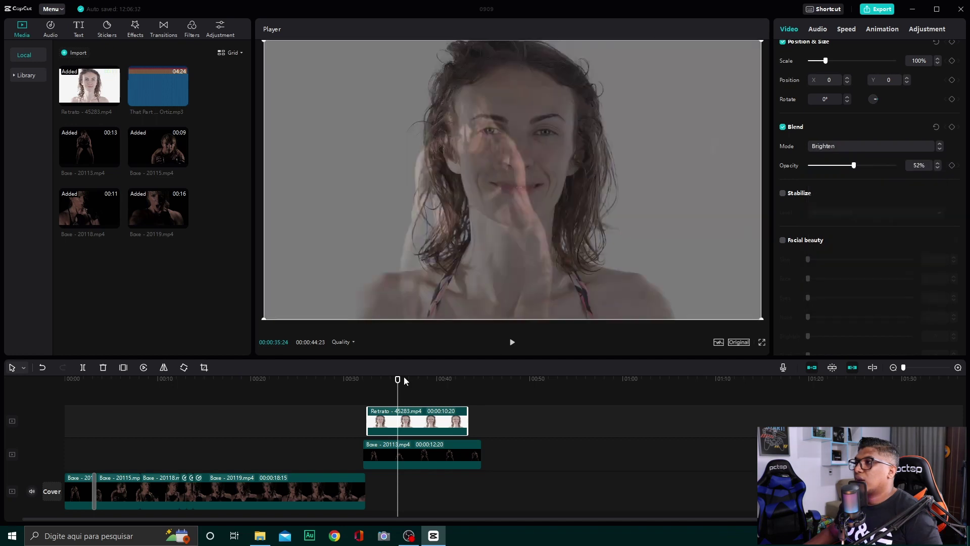
{"action": "left_click", "coordinate": [368, 386]}
{"action": "key", "text": "space"}
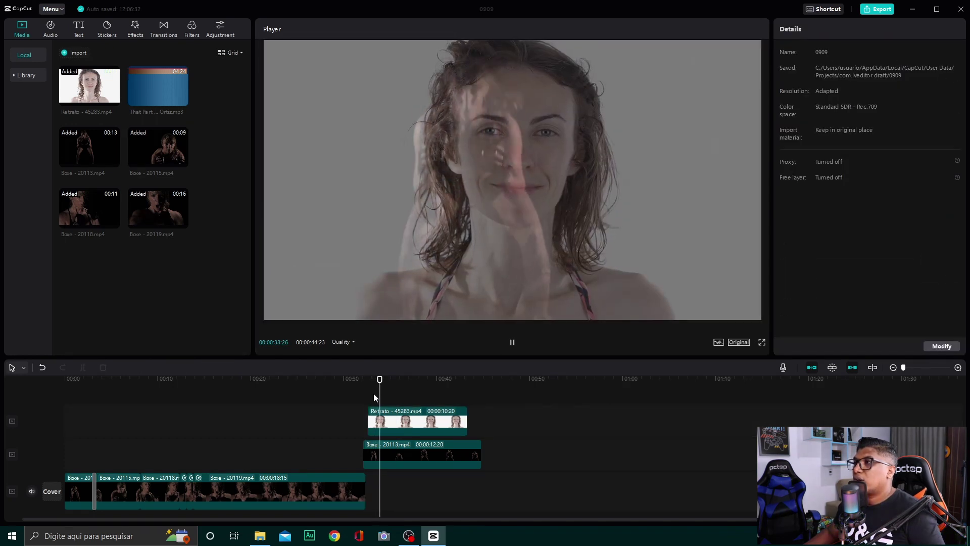
Undo the blend mode changes and clip stacking until Retrato - 45283.mp4 directly follows Boxe - 20119.mp4 on the main track without Boxe - 20113.mp4 beneath it
{"action": "left_click", "coordinate": [417, 463]}
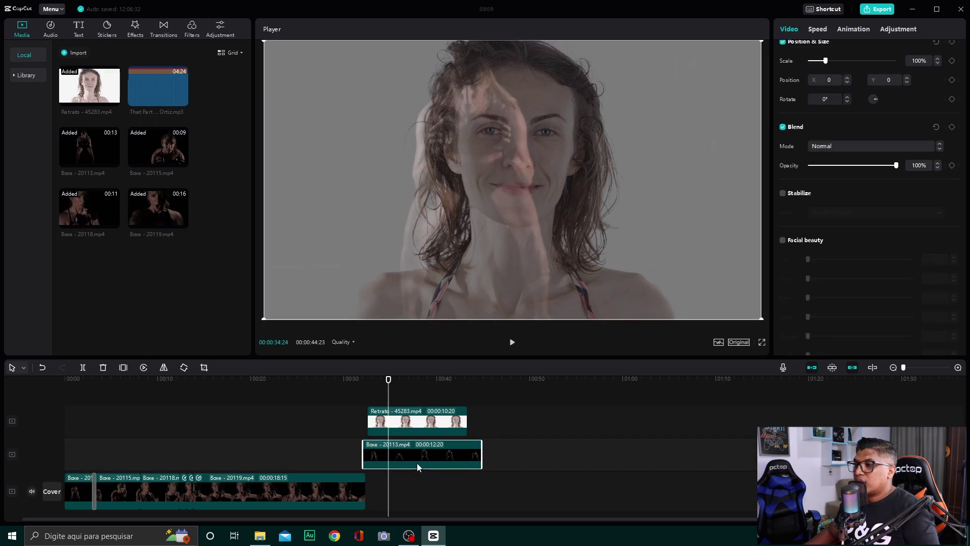
{"action": "key", "text": "ctrl+z"}
{"action": "key", "text": "ctrl+z"}
{"action": "key", "text": "ctrl+z"}
{"action": "key", "text": "ctrl+z"}
{"action": "key", "text": "ctrl+z"}
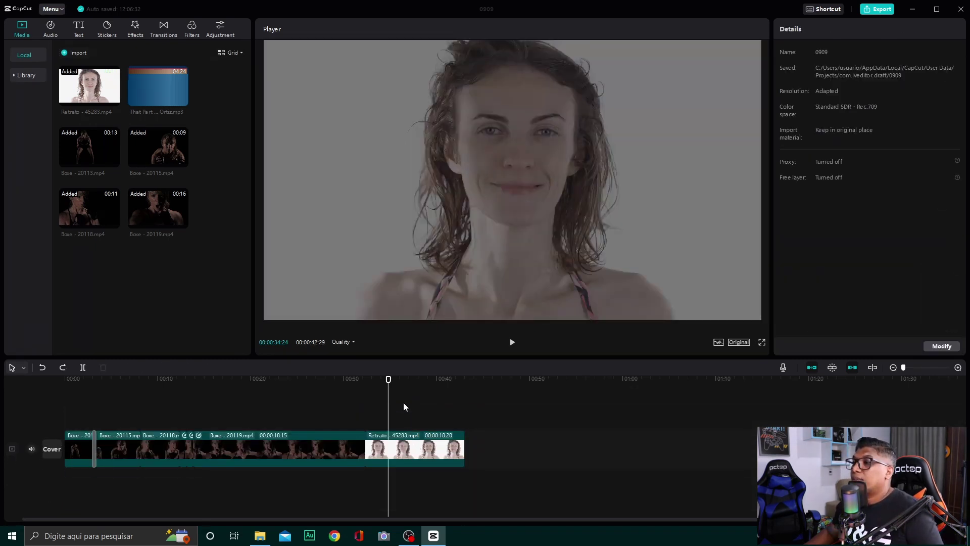
Set the Retrato - 45283.mp4 clip's opacity to 100%, keeping its blend mode at Normal
{"action": "left_click", "coordinate": [399, 448]}
{"action": "left_click", "coordinate": [830, 146]}
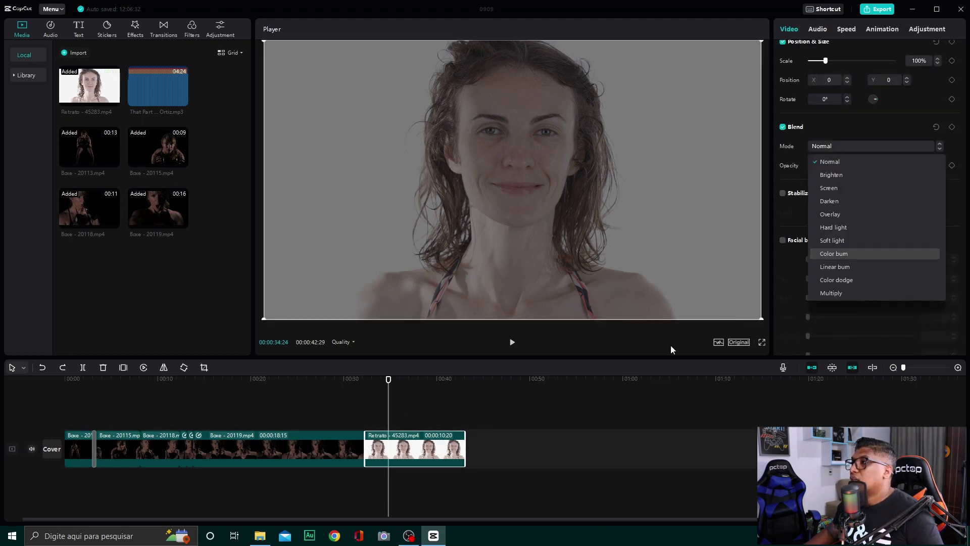
{"action": "left_click", "coordinate": [545, 409]}
{"action": "key", "text": "space"}
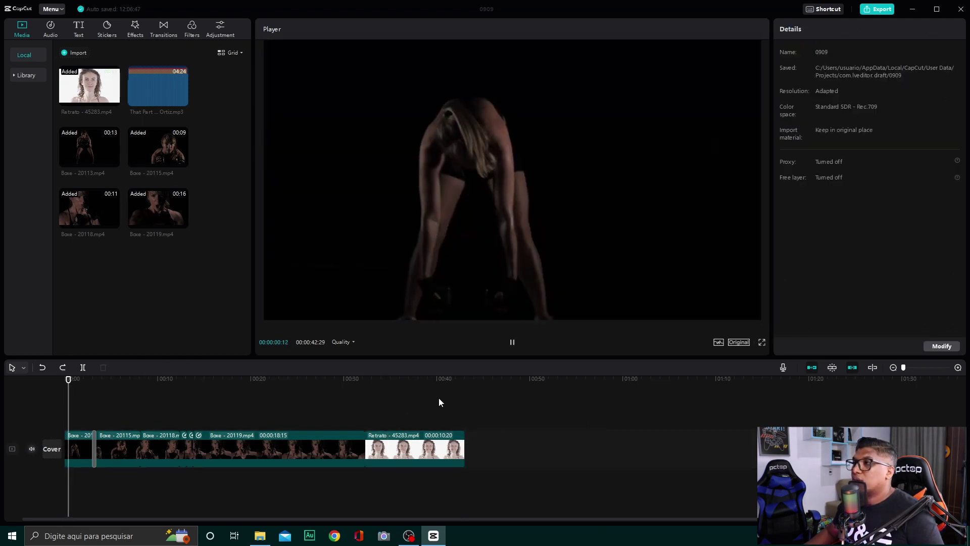
{"action": "left_click", "coordinate": [392, 379]}
{"action": "left_click", "coordinate": [413, 445]}
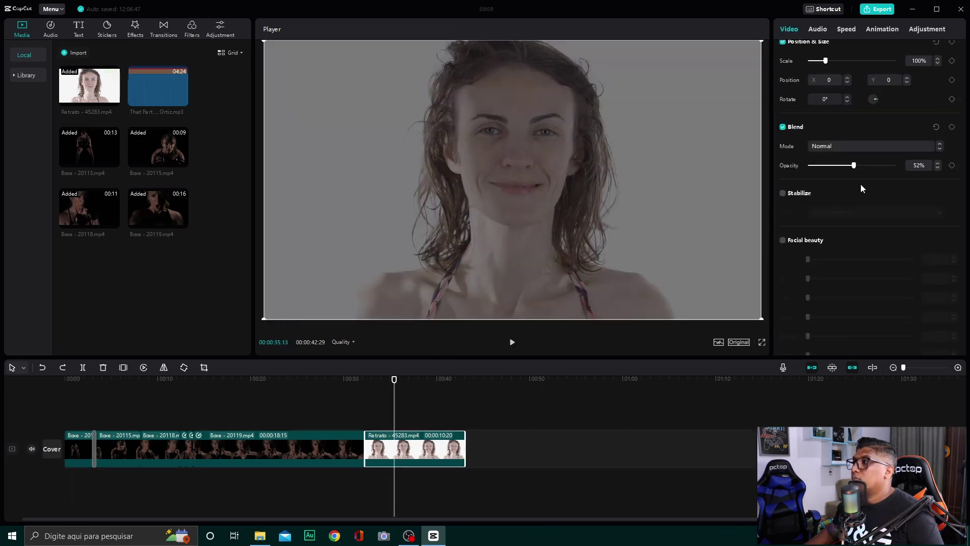
{"action": "left_click_drag", "start_coordinate": [853, 165], "coordinate": [897, 165]}
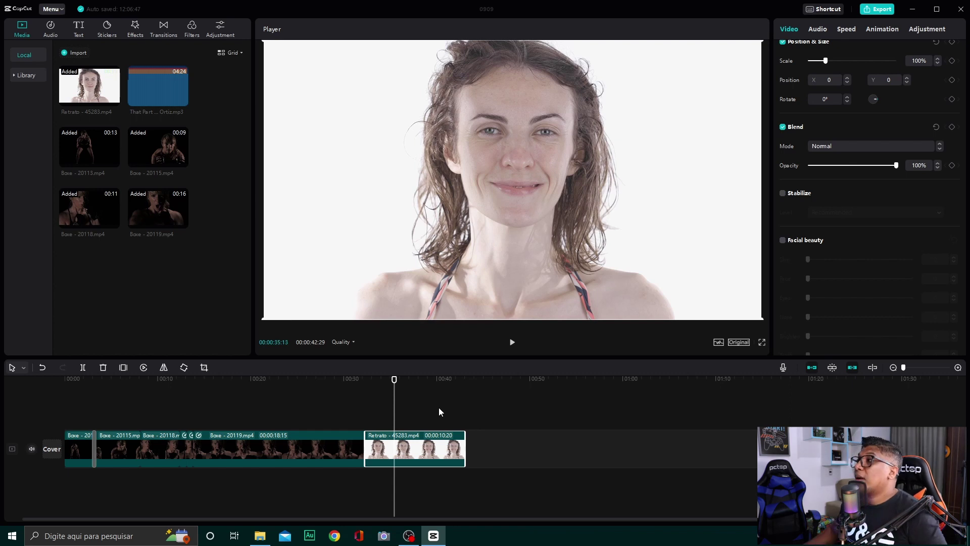
Enable Facial beauty on the Retrato - 45283.mp4 clip at 00:00:37:21 and set Teeth to 100
{"action": "scroll", "coordinate": [793, 268], "scroll_direction": "down", "scroll_amount": 3}
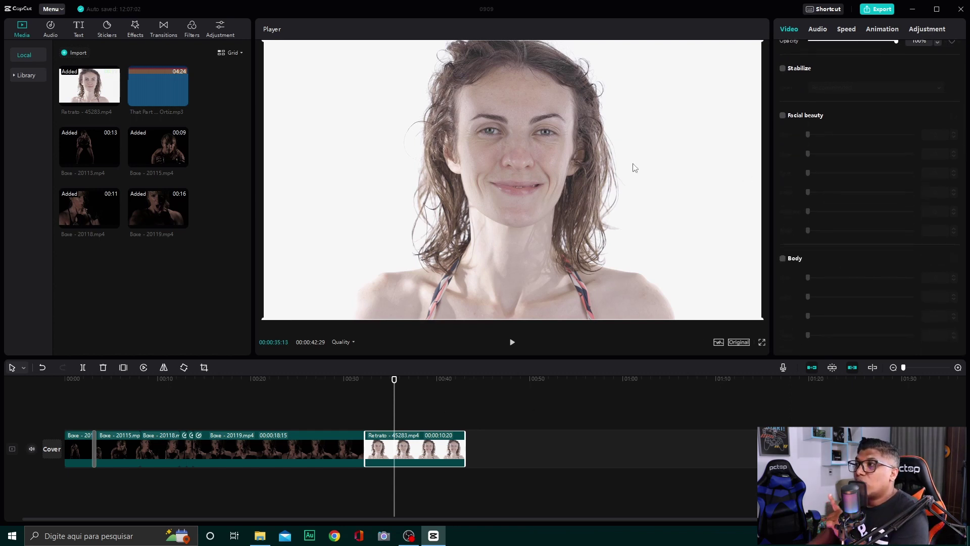
{"action": "left_click", "coordinate": [416, 388]}
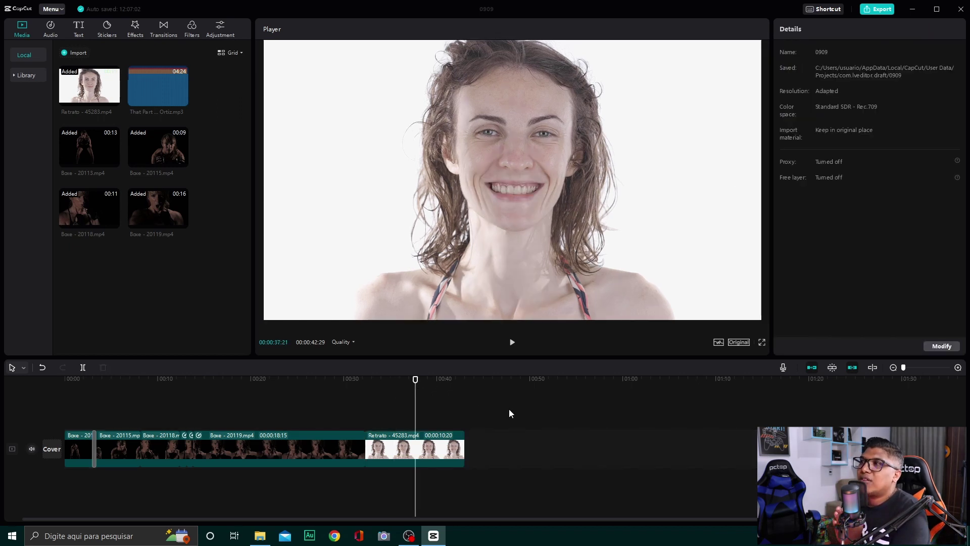
{"action": "left_click", "coordinate": [412, 454]}
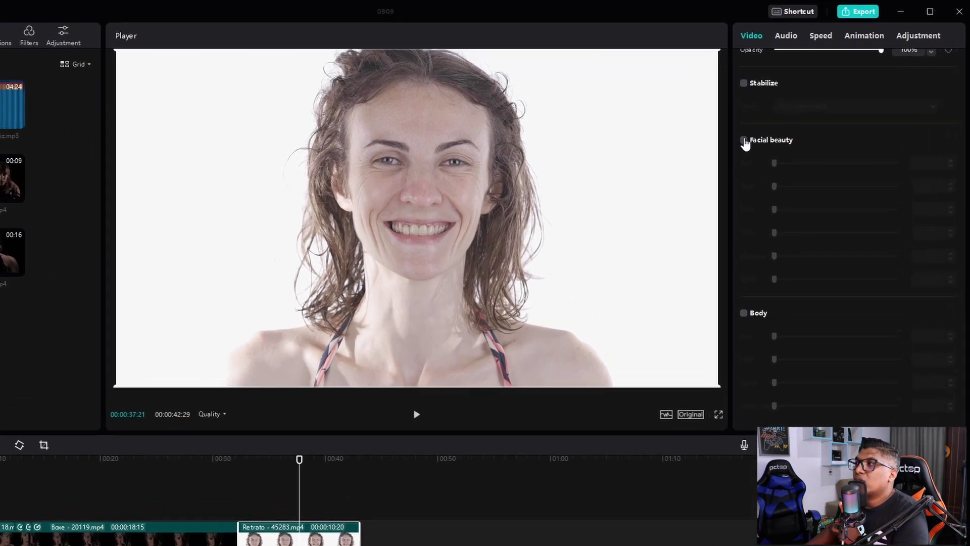
{"action": "left_click", "coordinate": [736, 146]}
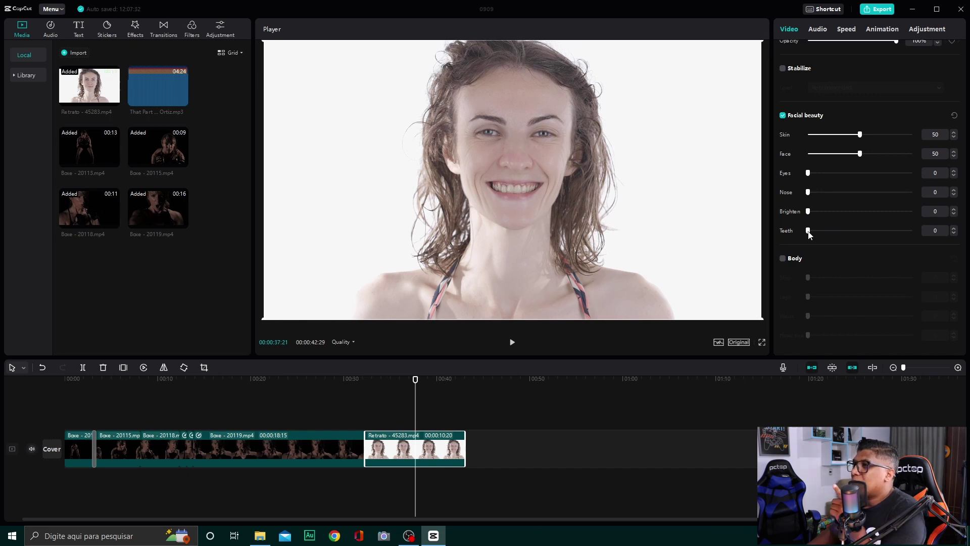
{"action": "left_click_drag", "start_coordinate": [809, 232], "coordinate": [903, 238]}
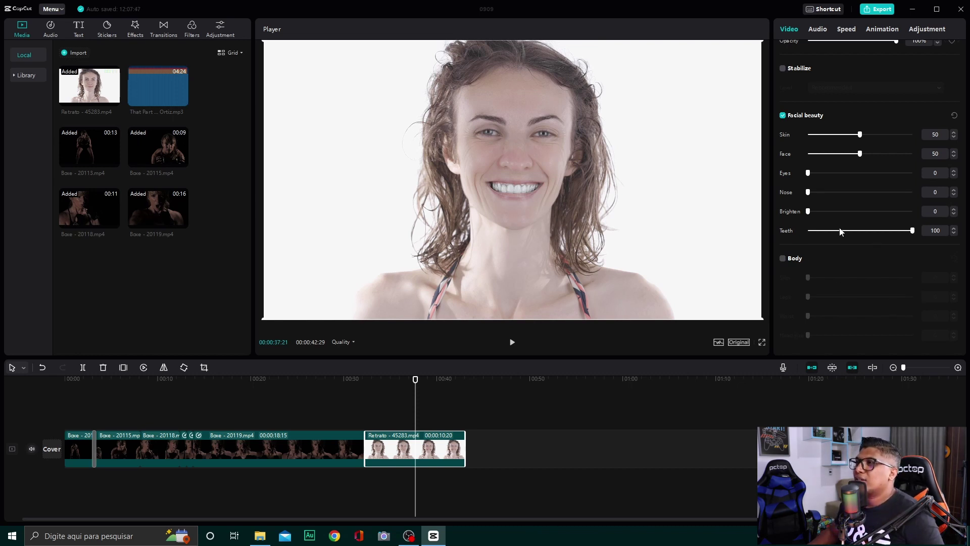
Compare the portrait with Facial beauty off and on, playing the Retrato - 45283.mp4 clip to check the effect in motion
{"action": "left_click", "coordinate": [783, 116]}
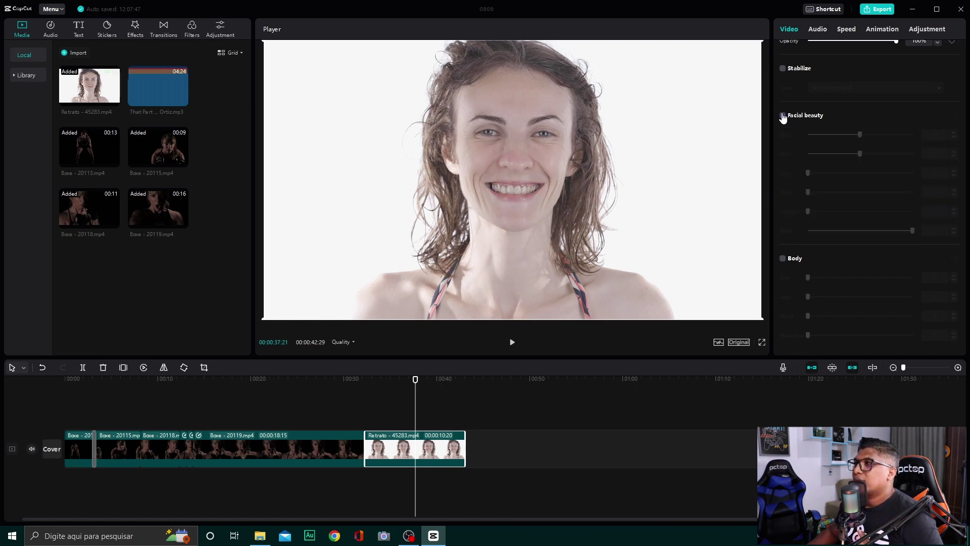
{"action": "left_click", "coordinate": [783, 116]}
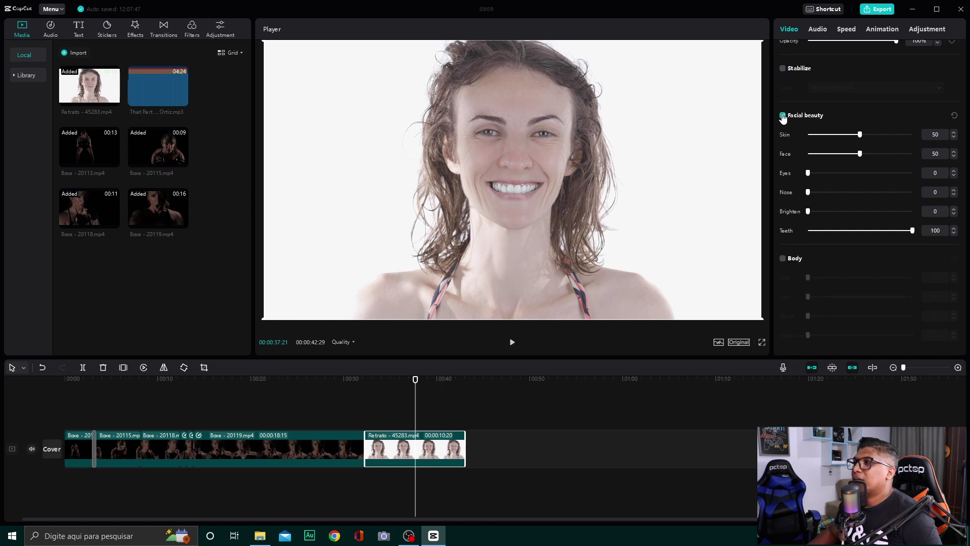
{"action": "left_click", "coordinate": [369, 388]}
{"action": "key", "text": "space"}
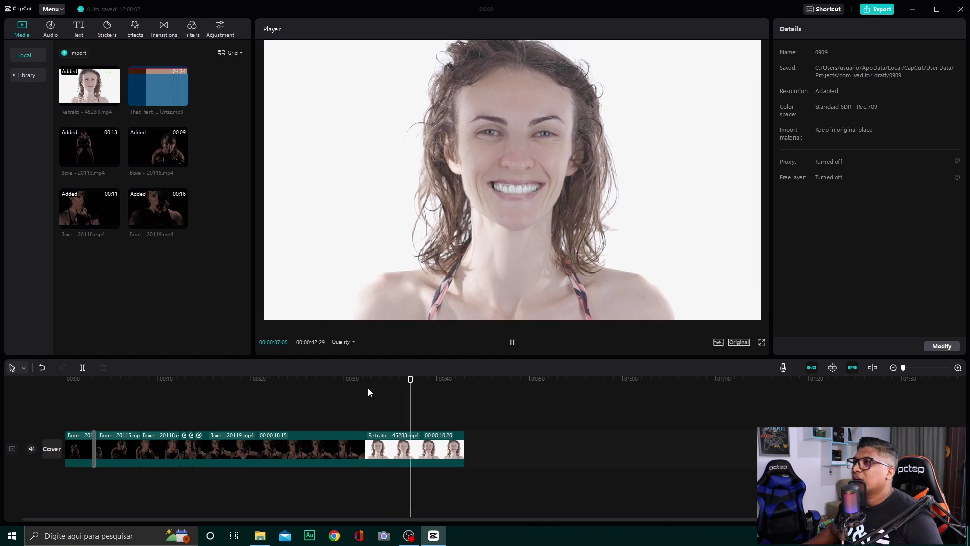
{"action": "key", "text": "space"}
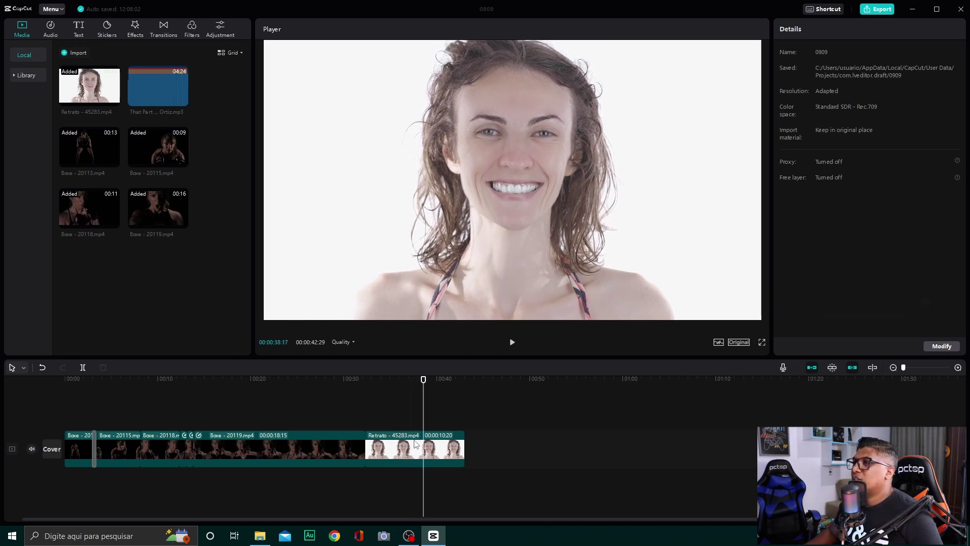
{"action": "left_click", "coordinate": [416, 444]}
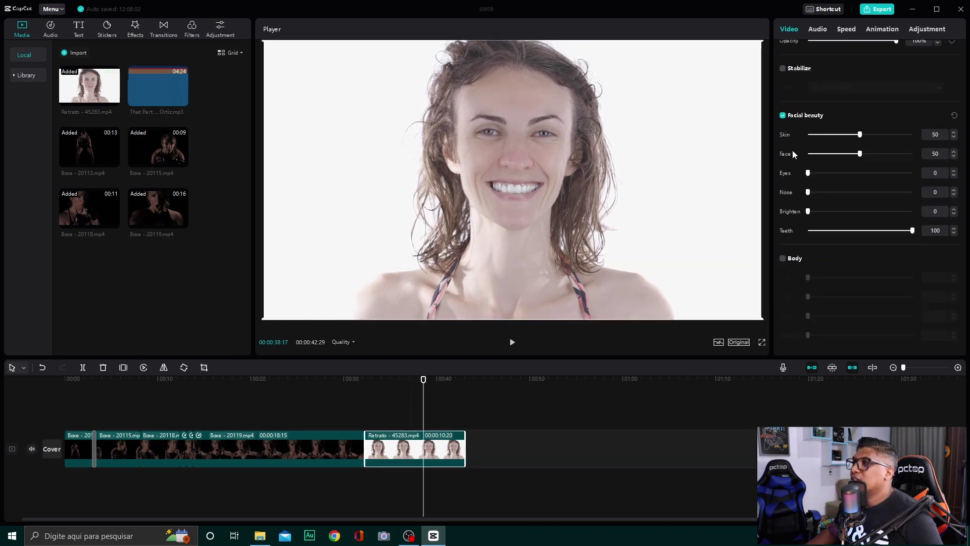
{"action": "left_click", "coordinate": [784, 116]}
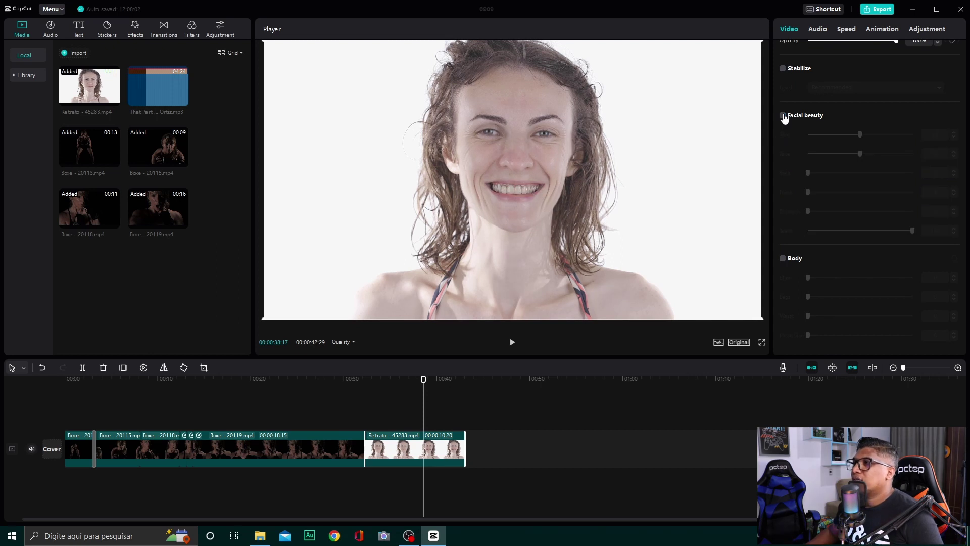
{"action": "left_click", "coordinate": [783, 116]}
{"action": "left_click", "coordinate": [784, 116]}
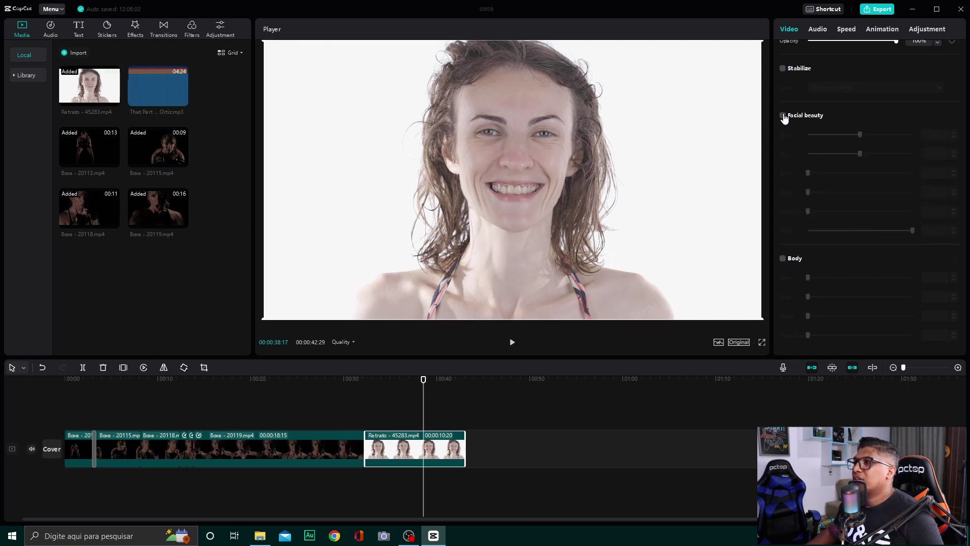
{"action": "left_click", "coordinate": [783, 116]}
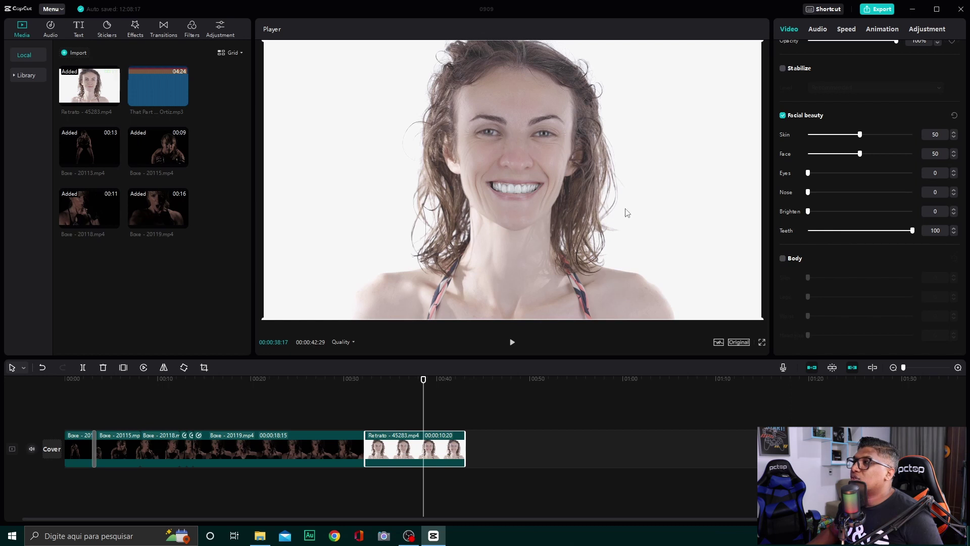
Set the portrait clip's Facial beauty values to Face 30, Eyes 8 and Nose 14
{"action": "left_click_drag", "start_coordinate": [860, 159], "coordinate": [823, 155]}
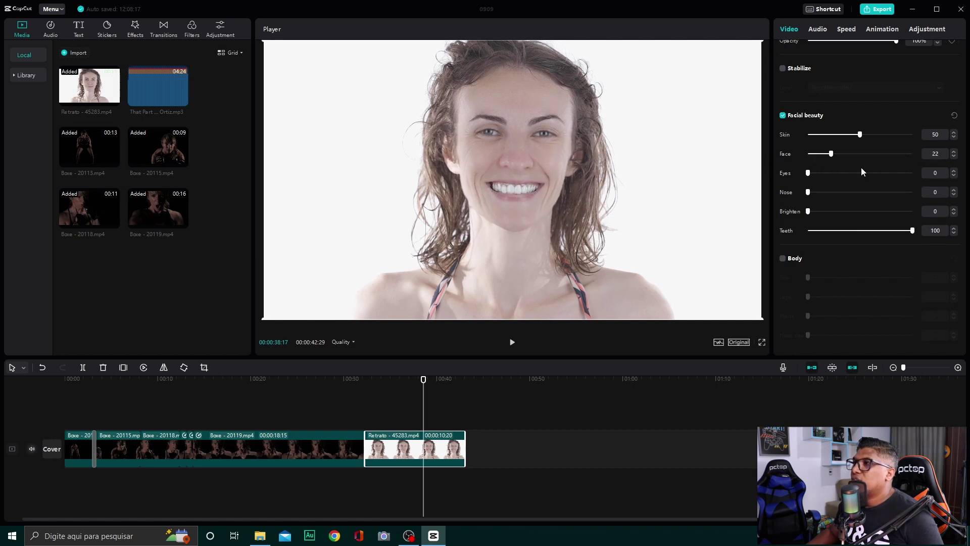
{"action": "scroll", "coordinate": [869, 182], "scroll_direction": "down", "scroll_amount": 3}
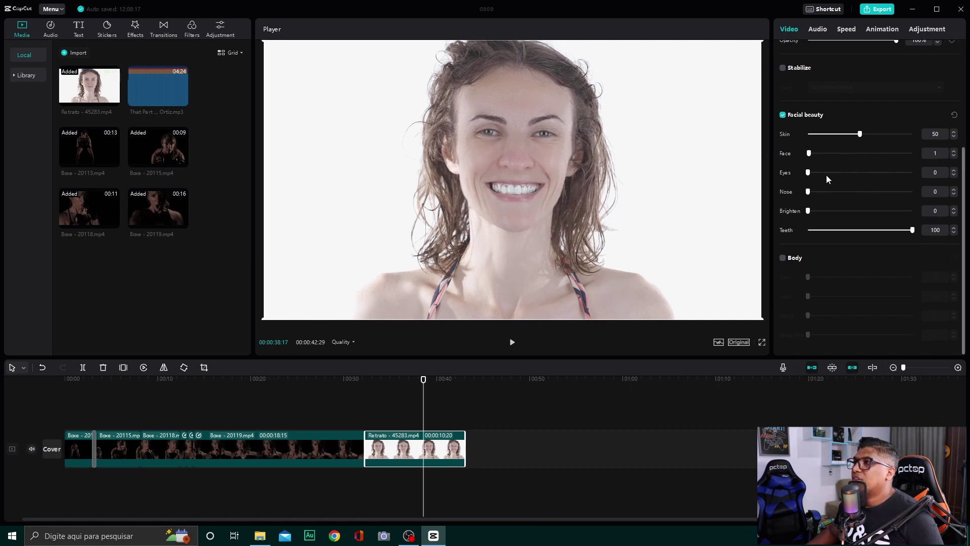
{"action": "left_click_drag", "start_coordinate": [809, 154], "coordinate": [848, 176]}
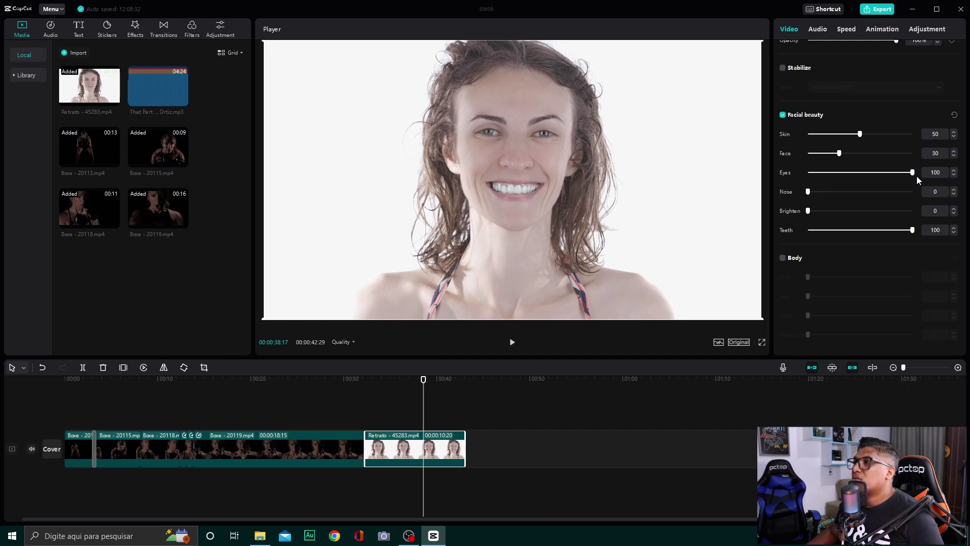
{"action": "left_click_drag", "start_coordinate": [808, 173], "coordinate": [961, 195]}
{"action": "mouse_move", "coordinate": [811, 192]}
{"action": "left_mouse_down"}
{"action": "mouse_move", "coordinate": [859, 192]}
{"action": "mouse_move", "coordinate": [822, 192]}
{"action": "left_mouse_up"}
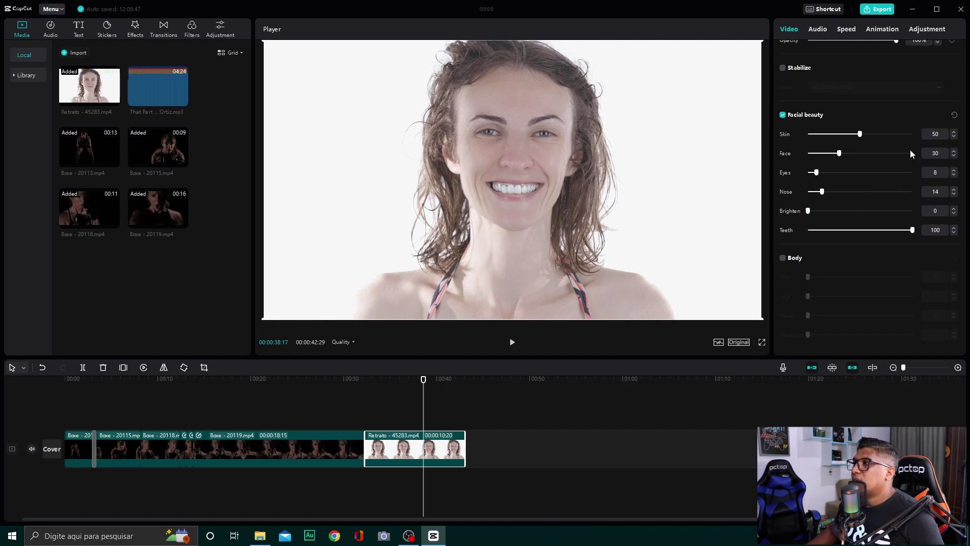
Reset the portrait clip's Facial beauty values to their defaults and compare the face with the effect off and on
{"action": "left_click", "coordinate": [954, 115]}
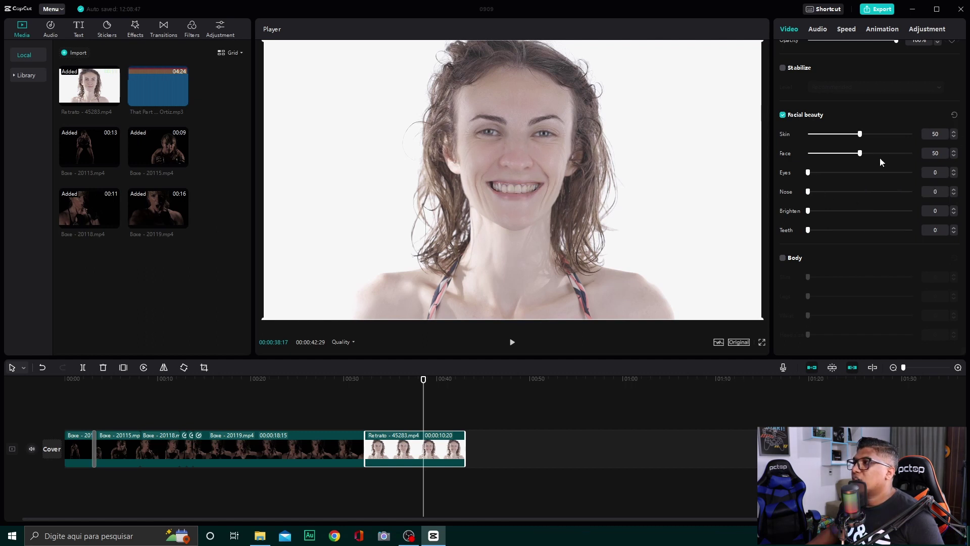
{"action": "left_click", "coordinate": [783, 115]}
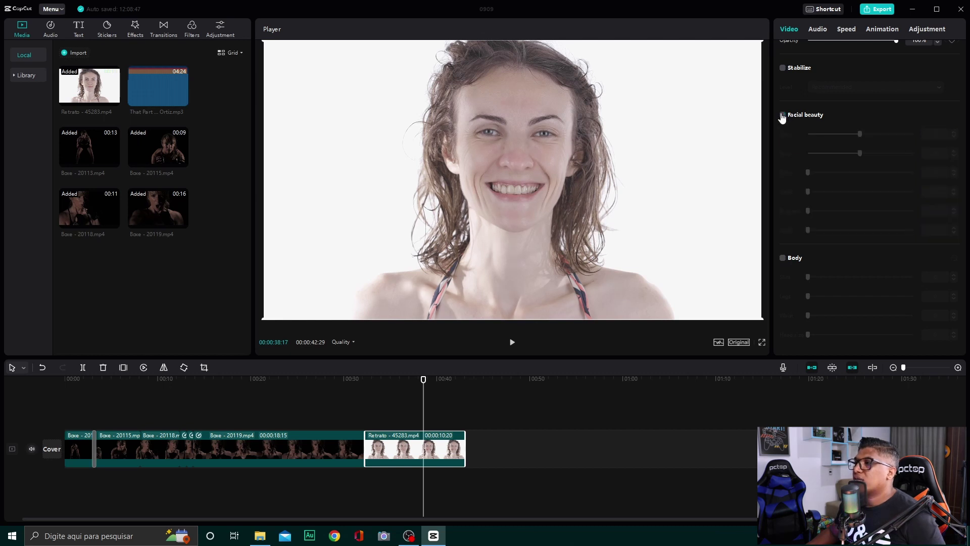
{"action": "left_click", "coordinate": [784, 116]}
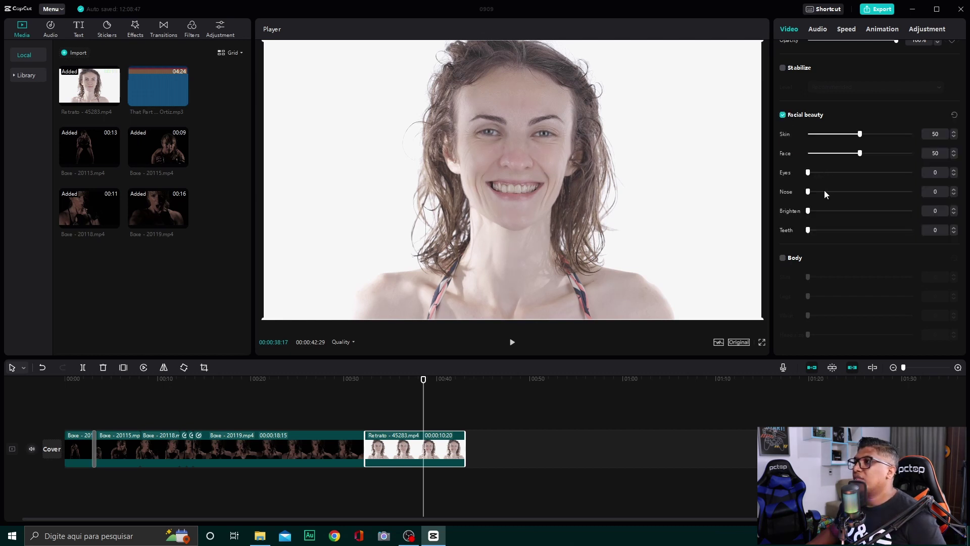
Set the portrait clip's Teeth value to 100, and enable Body with Head size at 100
{"action": "left_click_drag", "start_coordinate": [808, 230], "coordinate": [890, 233]}
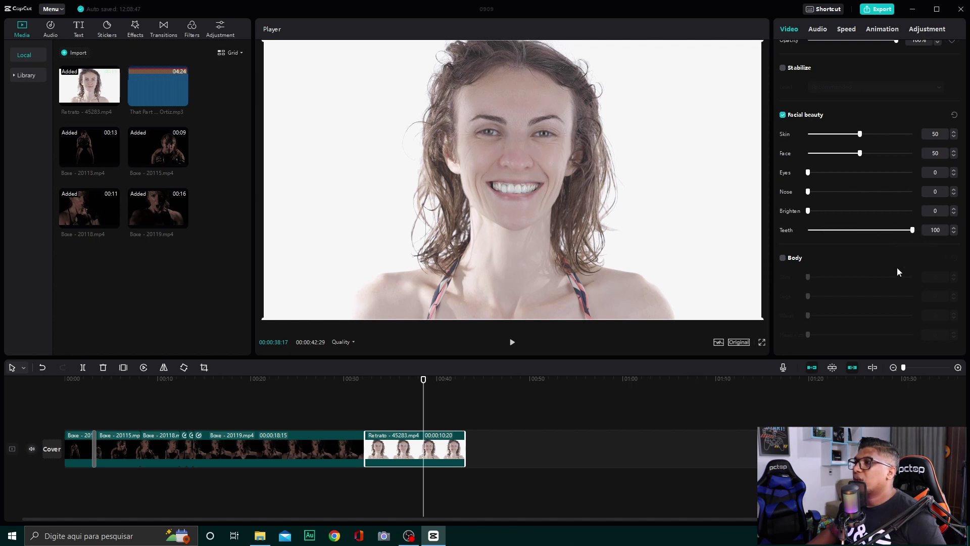
{"action": "scroll", "coordinate": [819, 275], "scroll_direction": "up", "scroll_amount": 2}
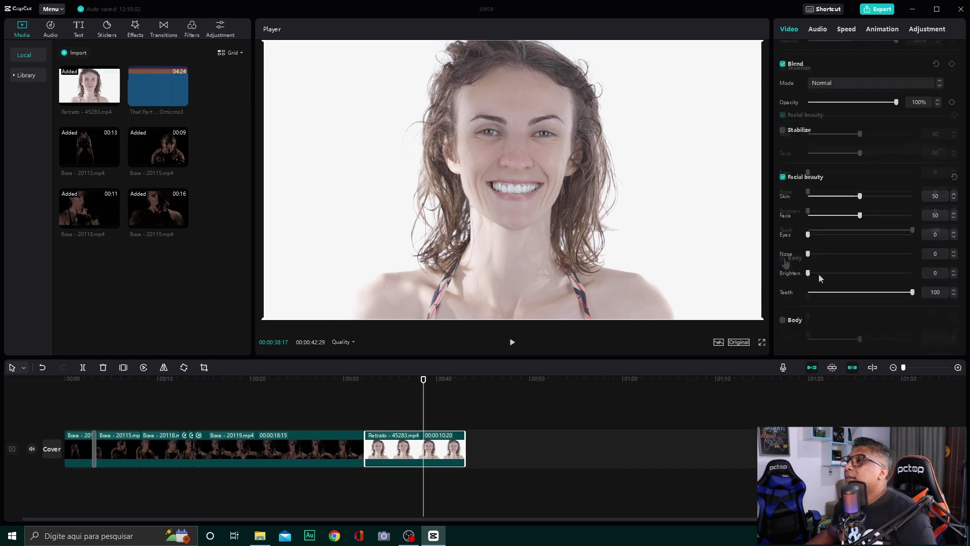
{"action": "scroll", "coordinate": [818, 274], "scroll_direction": "down", "scroll_amount": 2}
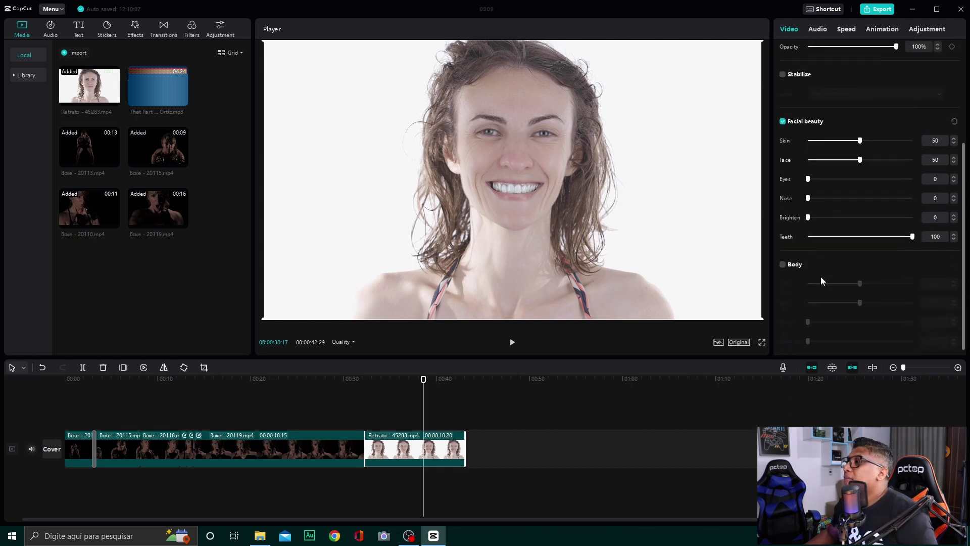
{"action": "left_click", "coordinate": [785, 260]}
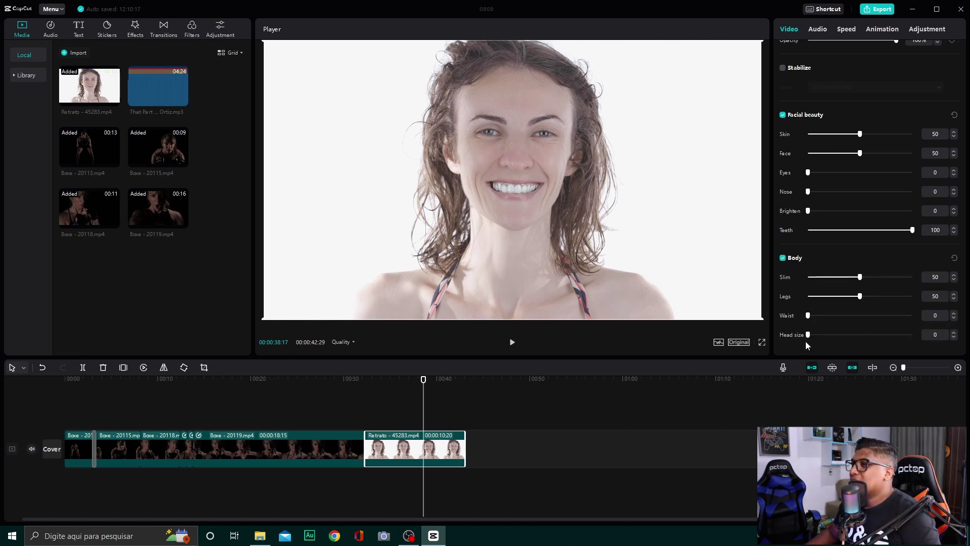
{"action": "left_click_drag", "start_coordinate": [809, 336], "coordinate": [921, 345]}
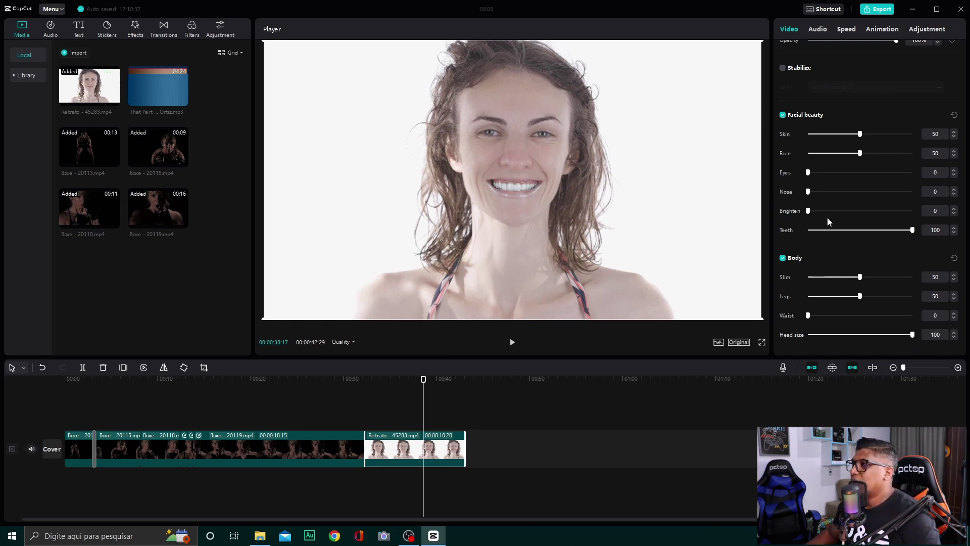
Try Teeth at 41 before restoring it to 100, and reduce the portrait clip's Head size to 15
{"action": "left_click_drag", "start_coordinate": [913, 231], "coordinate": [886, 235]}
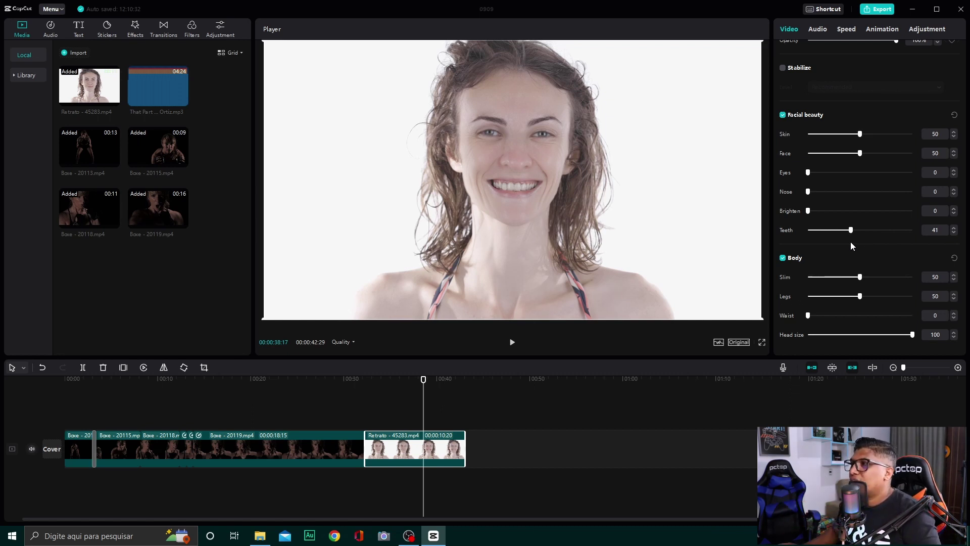
{"action": "left_click_drag", "start_coordinate": [851, 234], "coordinate": [935, 445]}
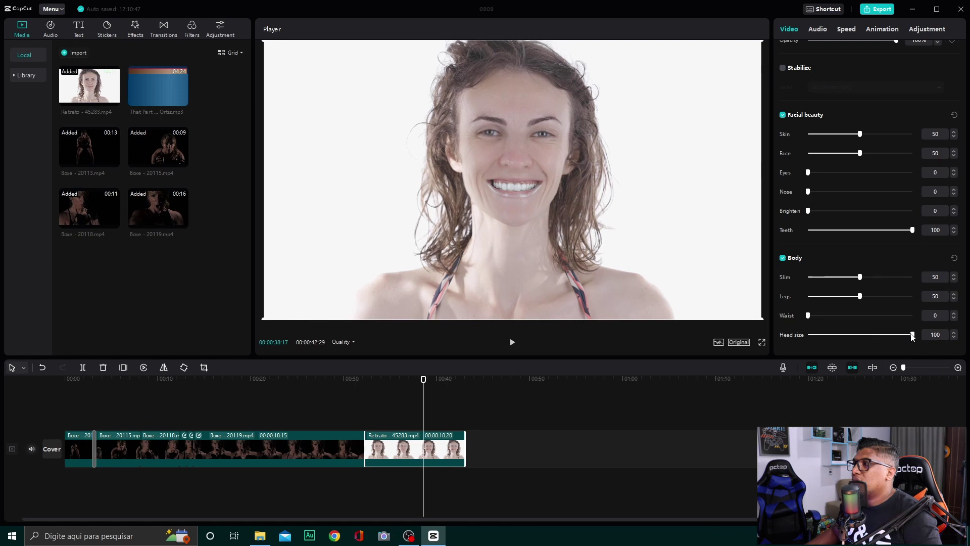
{"action": "left_click_drag", "start_coordinate": [912, 336], "coordinate": [823, 335]}
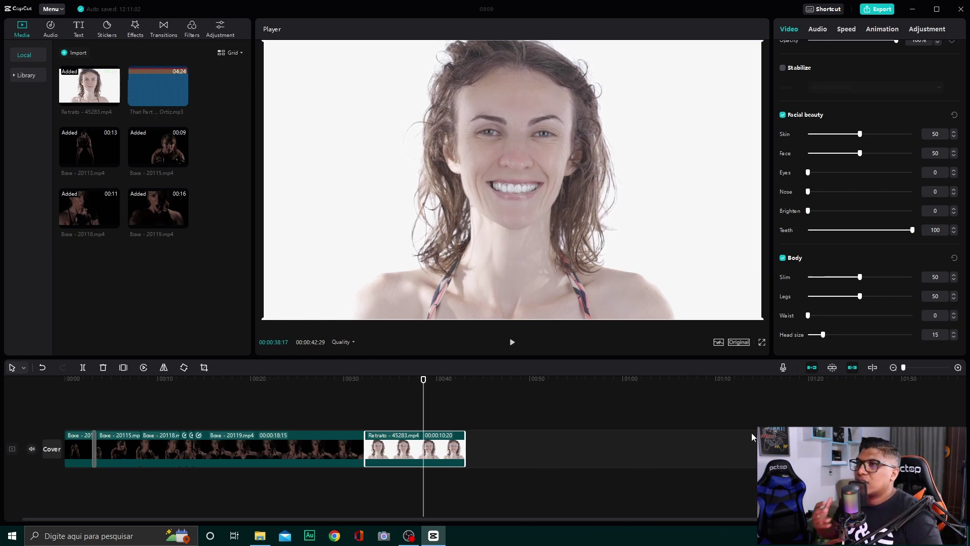
Play the Retrato - 45283.mp4 clip from its start to check the face and body retouching in motion
{"action": "left_click", "coordinate": [367, 397]}
{"action": "key", "text": "space"}
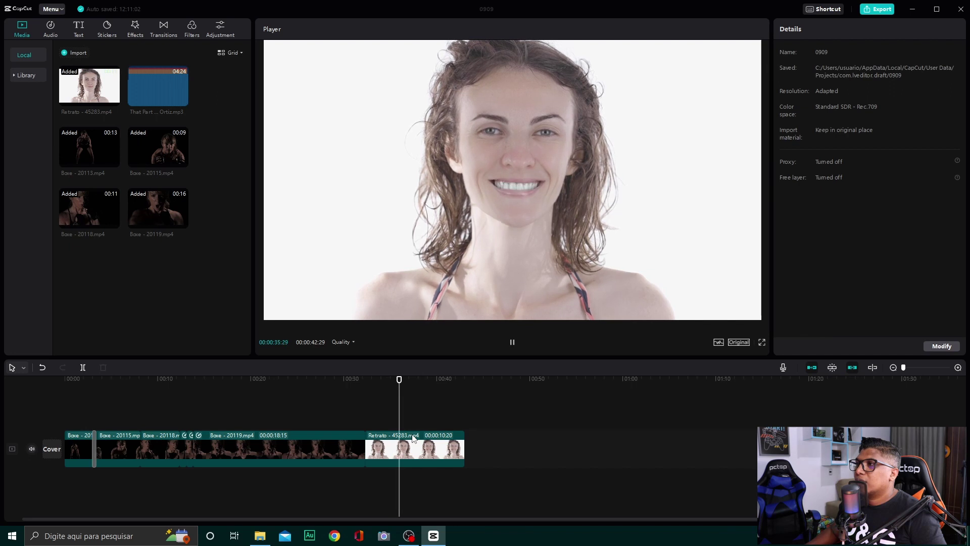
{"action": "key", "text": "space"}
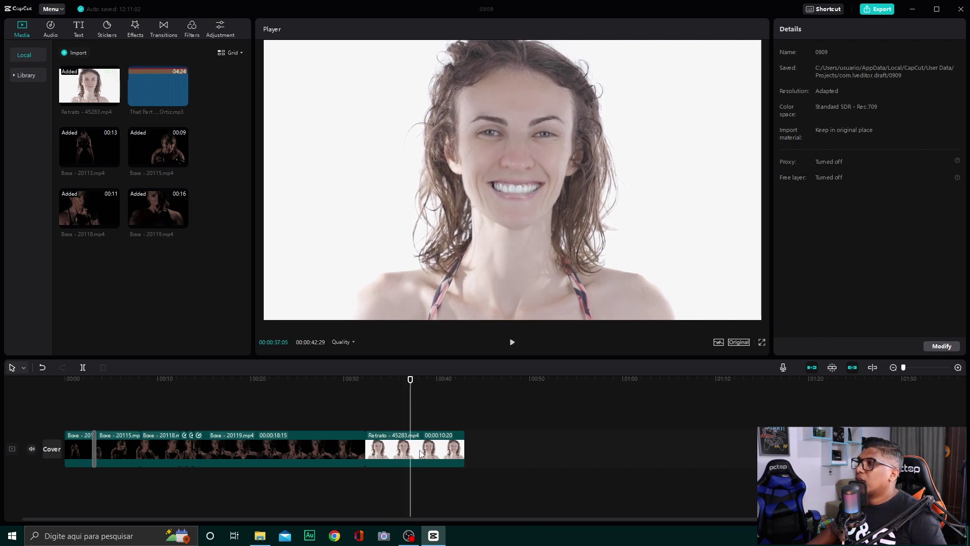
Turn off the portrait clip's Facial beauty and Body effects to compare, and re-enable only Facial beauty
{"action": "left_click", "coordinate": [421, 454]}
{"action": "left_click", "coordinate": [782, 115]}
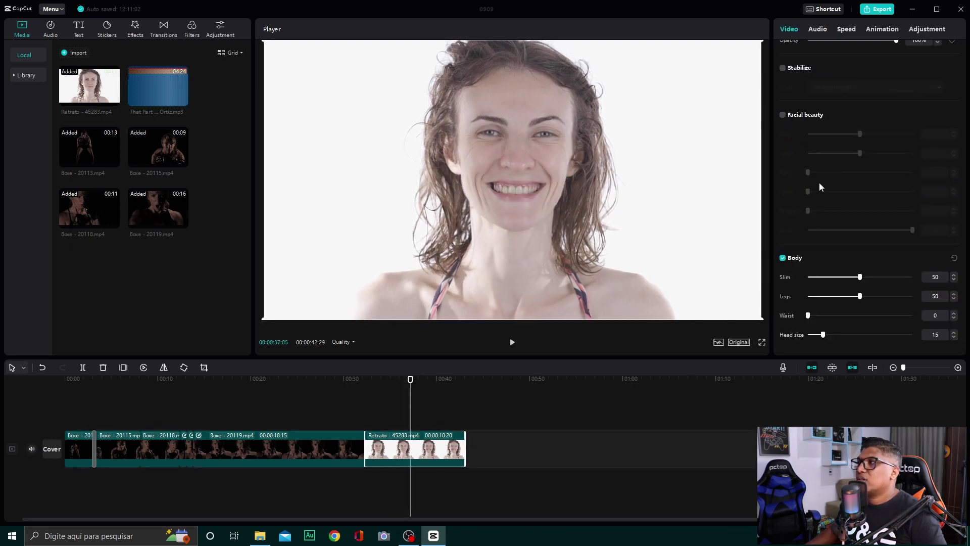
{"action": "left_click", "coordinate": [784, 259]}
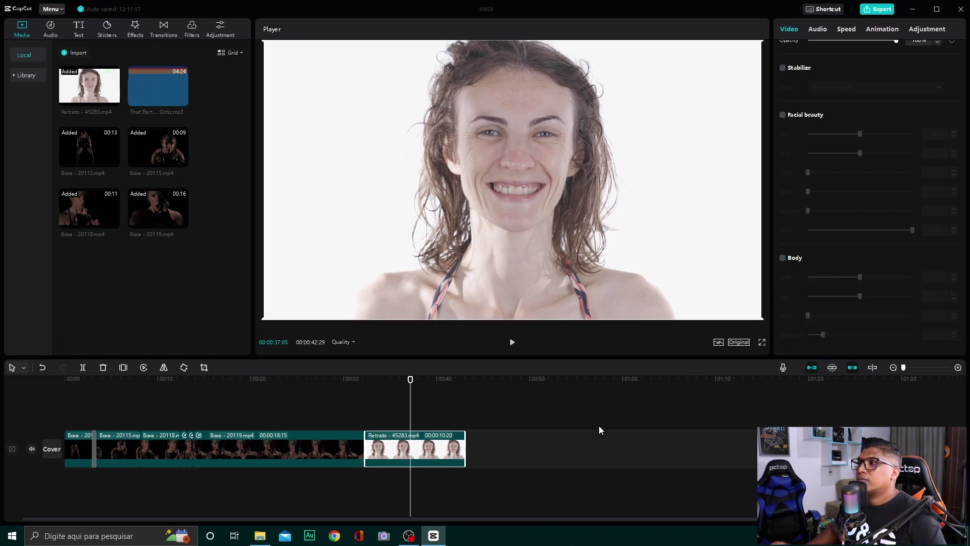
{"action": "left_click", "coordinate": [784, 116]}
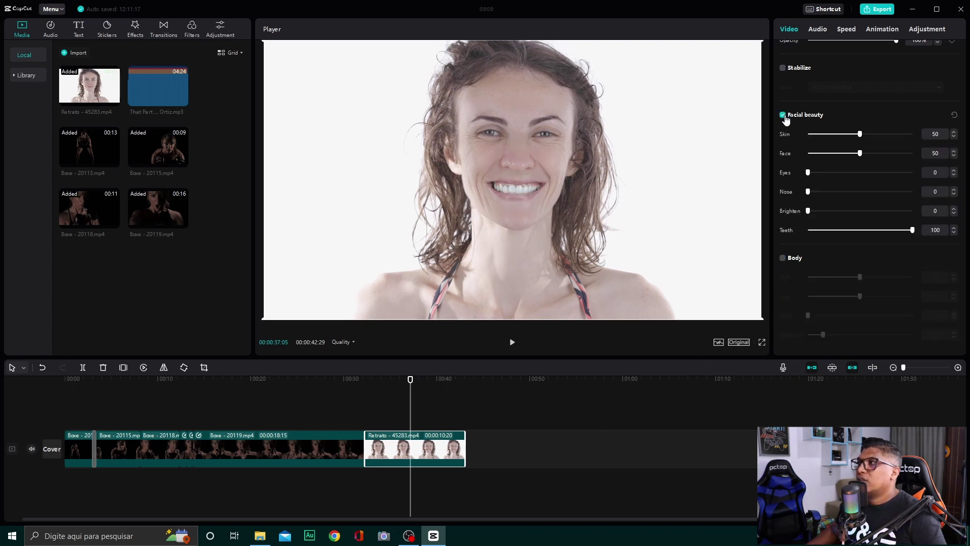
Set the portrait clip's Saturation adjustment to 10
{"action": "scroll", "coordinate": [882, 259], "scroll_direction": "up", "scroll_amount": 5}
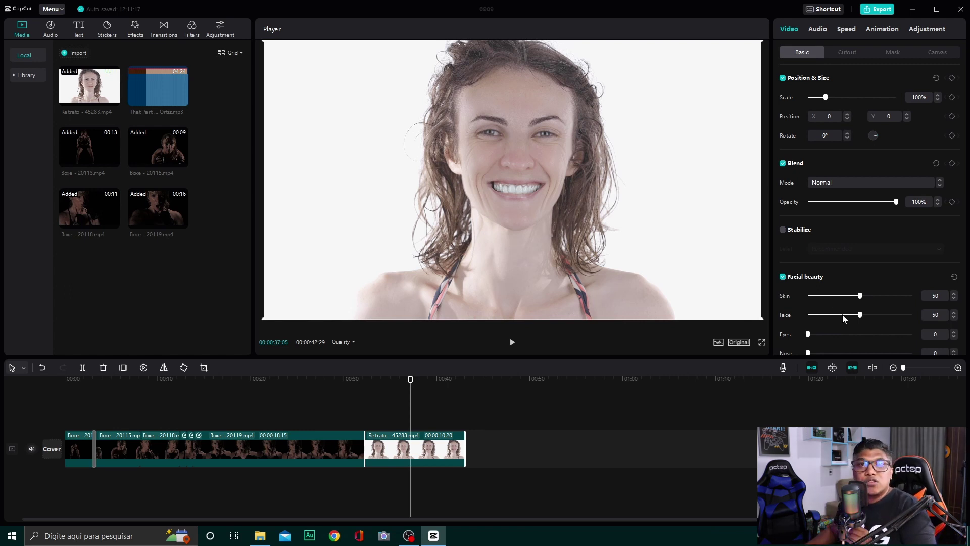
{"action": "left_click", "coordinate": [929, 29]}
{"action": "scroll", "coordinate": [872, 226], "scroll_direction": "down", "scroll_amount": 2}
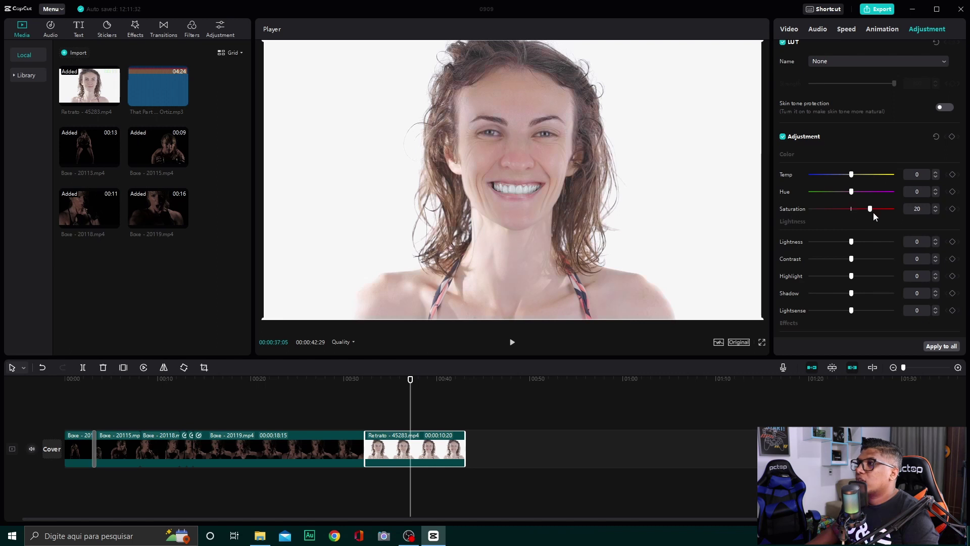
{"action": "left_click_drag", "start_coordinate": [873, 212], "coordinate": [855, 215]}
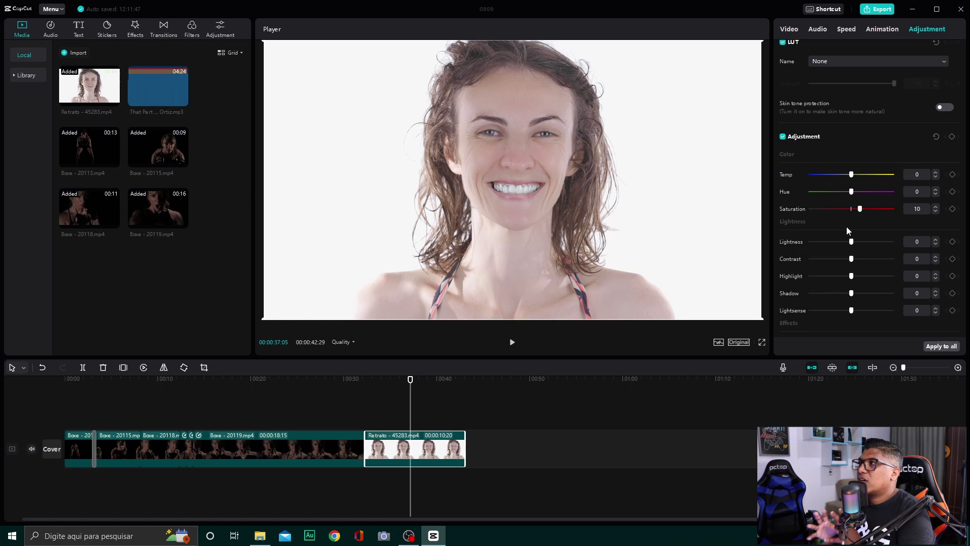
Examine the portrait clip's basic, LUT and HSL adjustment options and the library's LUT import section
{"action": "scroll", "coordinate": [866, 257], "scroll_direction": "down", "scroll_amount": 3}
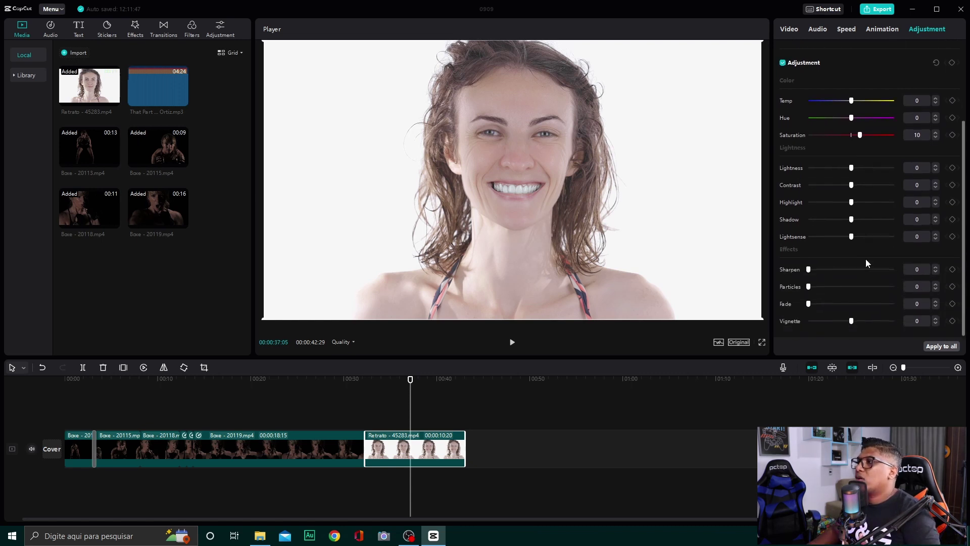
{"action": "scroll", "coordinate": [868, 249], "scroll_direction": "up", "scroll_amount": 5}
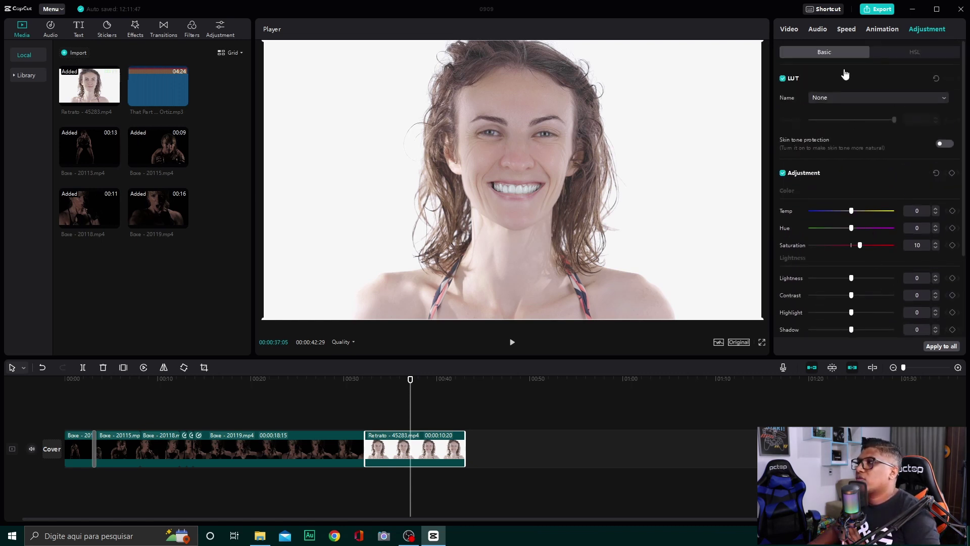
{"action": "left_click", "coordinate": [861, 98]}
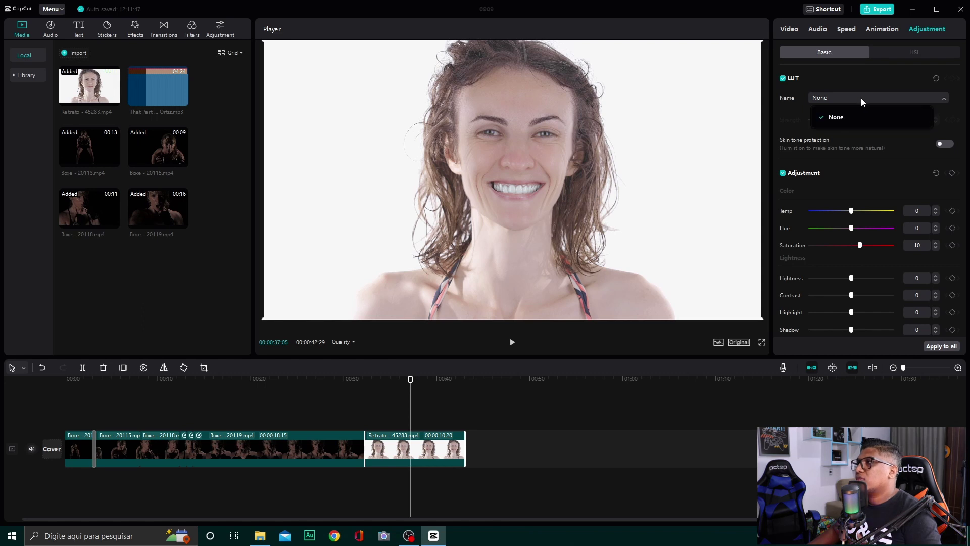
{"action": "left_click", "coordinate": [906, 57]}
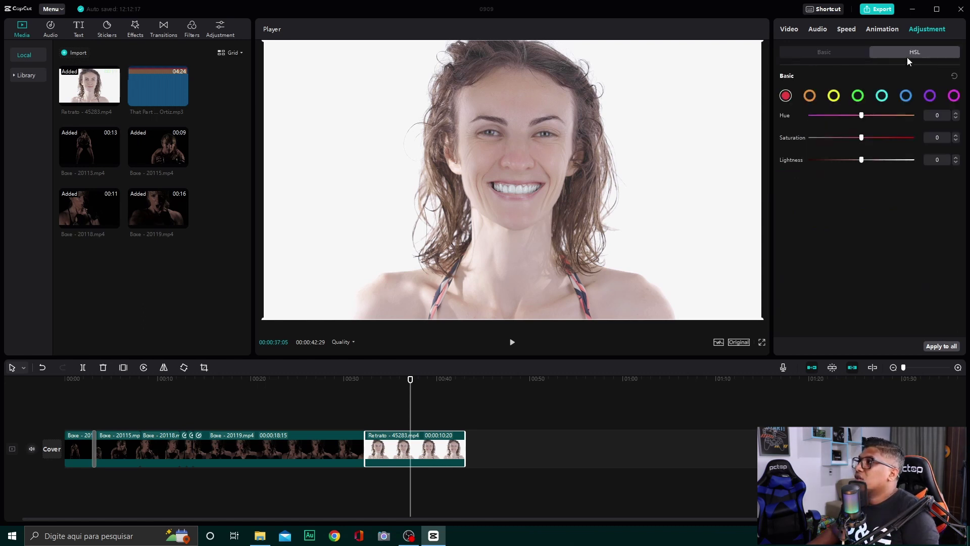
{"action": "left_click", "coordinate": [821, 50]}
{"action": "scroll", "coordinate": [855, 236], "scroll_direction": "down", "scroll_amount": 2}
{"action": "scroll", "coordinate": [854, 236], "scroll_direction": "up", "scroll_amount": 3}
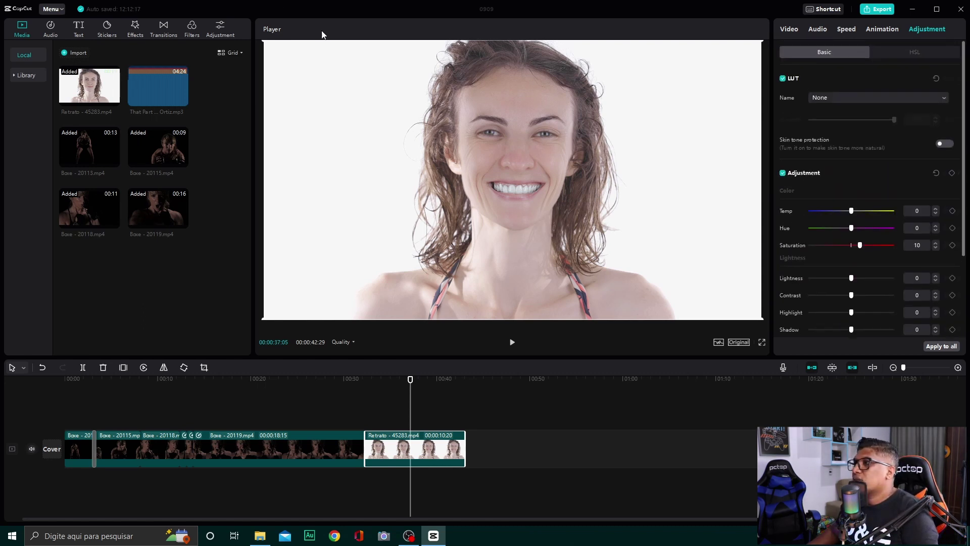
{"action": "left_click", "coordinate": [217, 32]}
{"action": "left_click", "coordinate": [26, 95]}
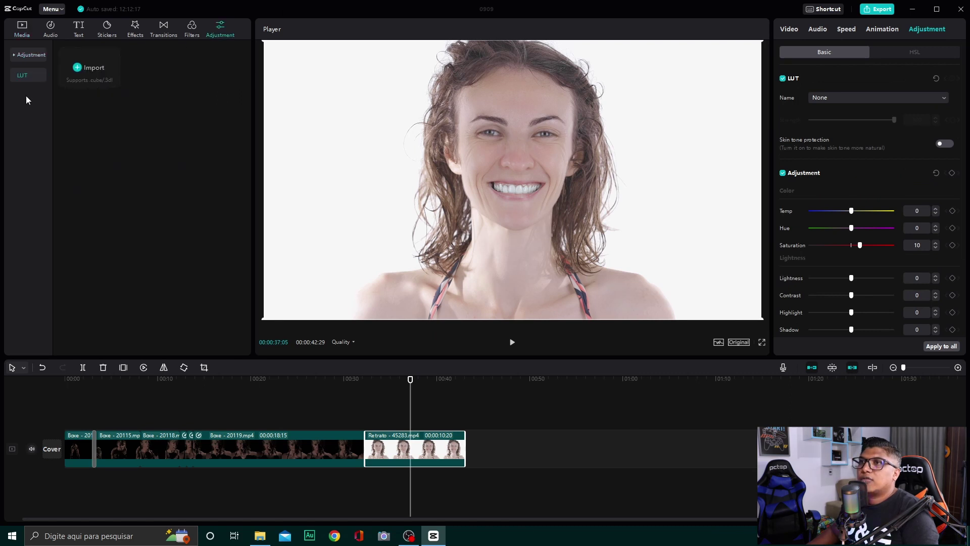